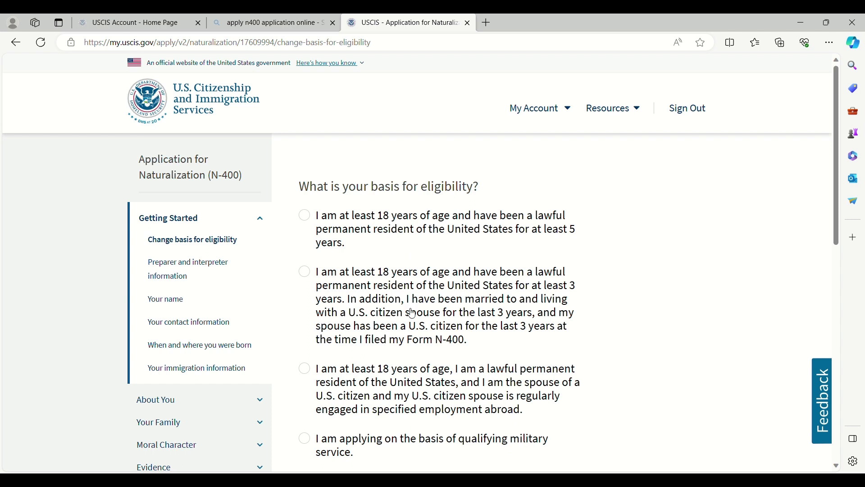
Step: Select the three-year marriage-to-a-U.S.-citizen eligibility basis, close the feedback prompt, and continue
click(306, 276)
scroll(347, 358, down, 5)
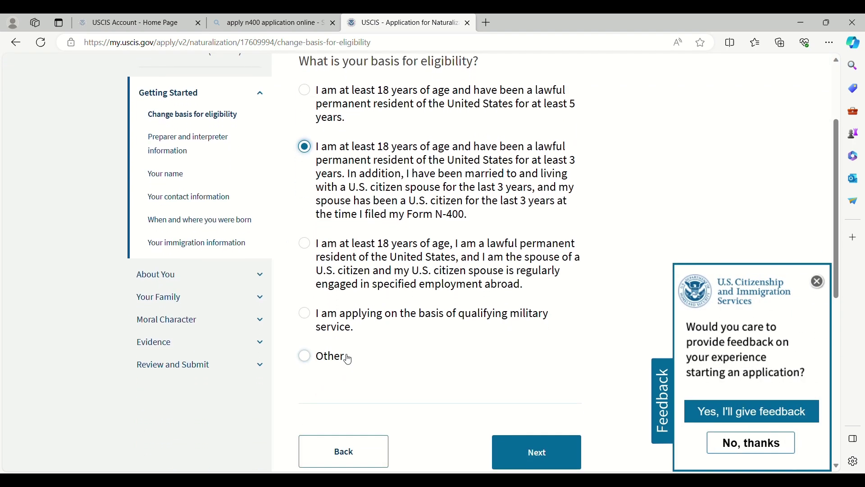
scroll(348, 360, down, 1)
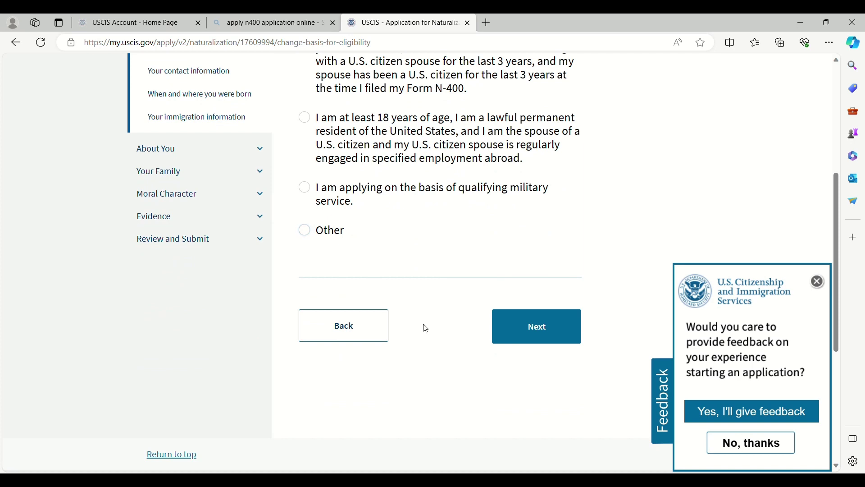
click(820, 282)
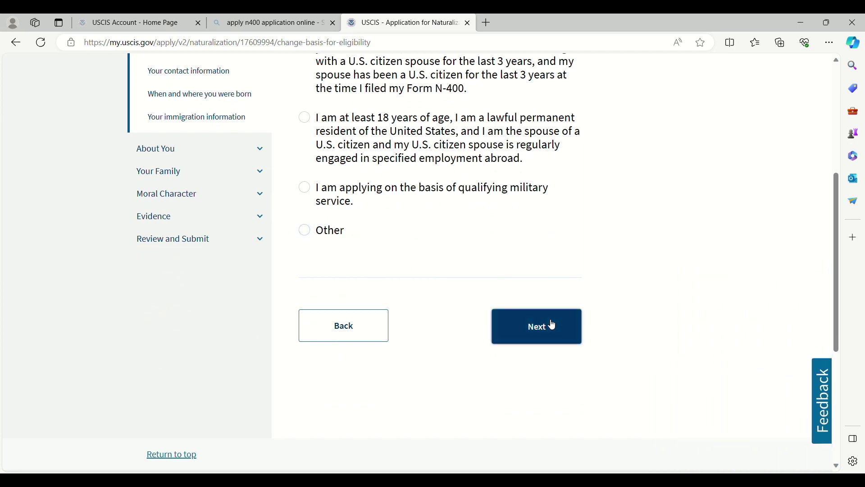
click(550, 327)
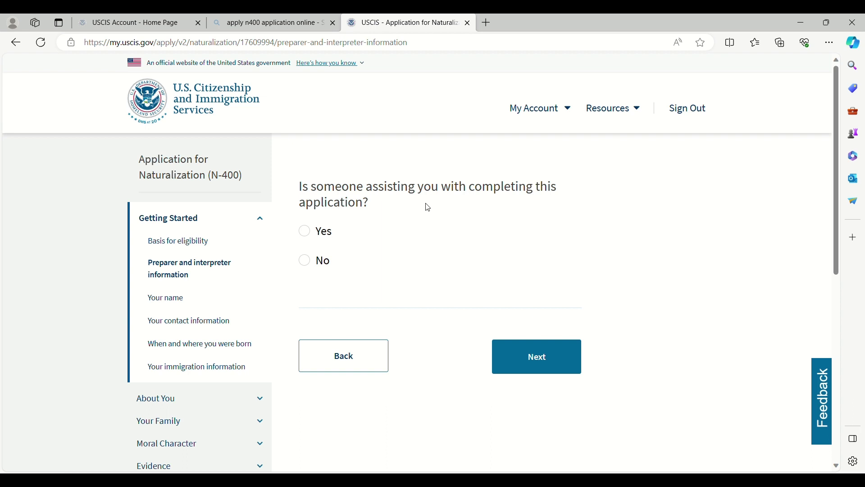
Step: Answer No to whether someone is assisting with the application, then continue
click(314, 264)
click(527, 365)
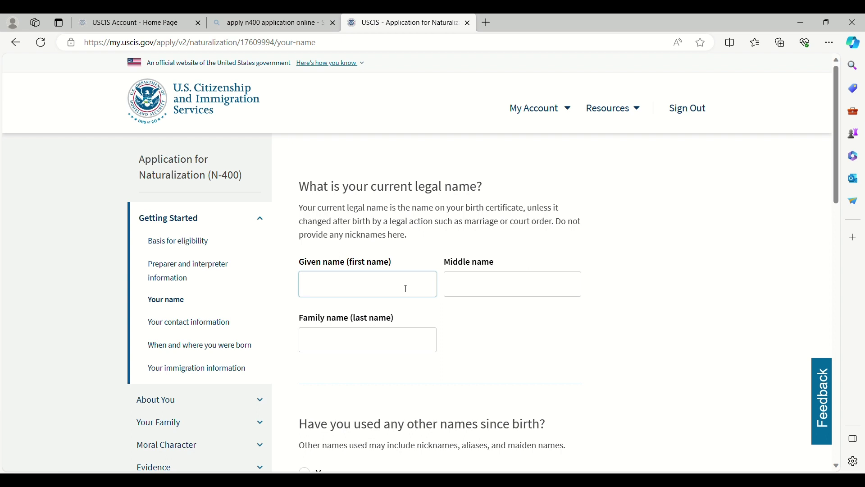
Step: Enter the applicant's given name, middle name and family name in the legal name fields
text(Maria)
click(487, 292)
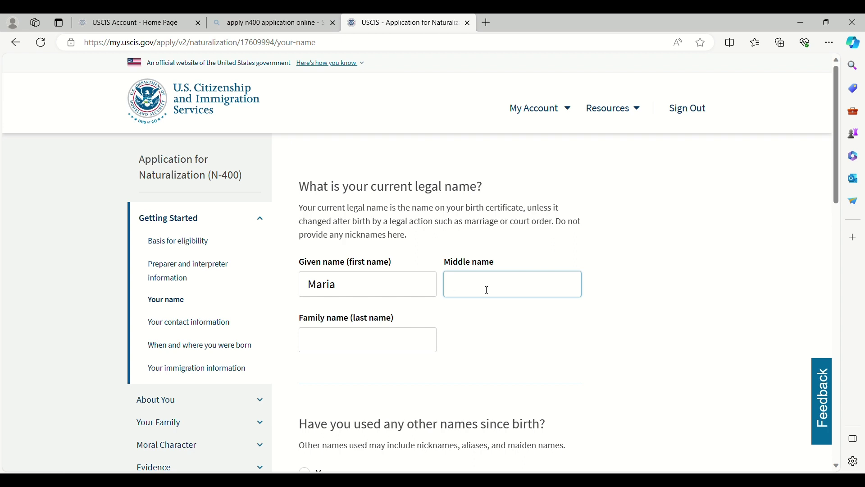
text(Jane)
click(380, 349)
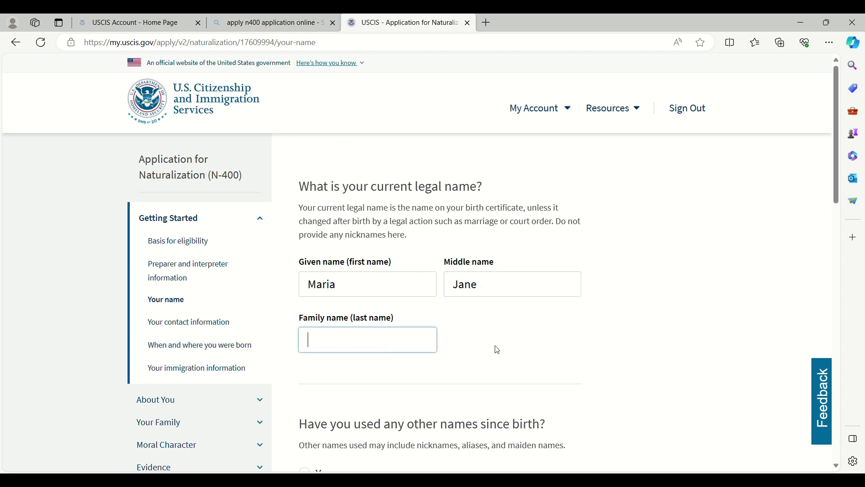
text(Doe)
scroll(481, 331, down, 3)
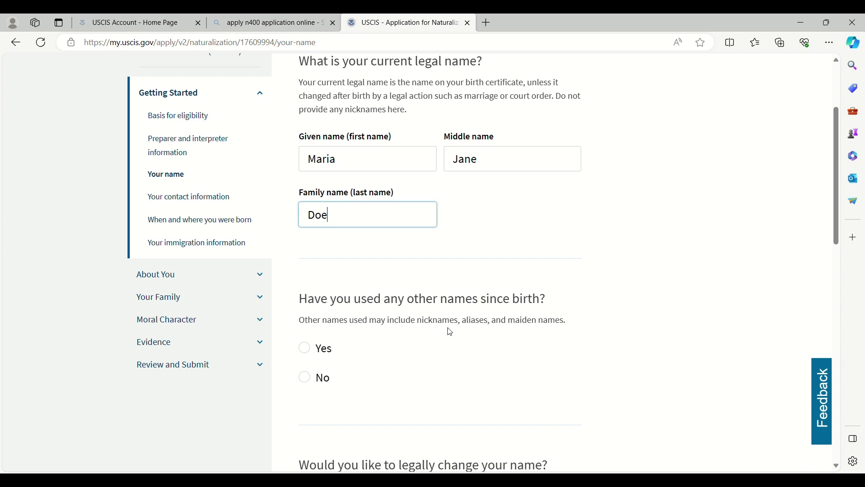
Step: Answer Yes to other names used and enter that other given, middle and family name
click(306, 349)
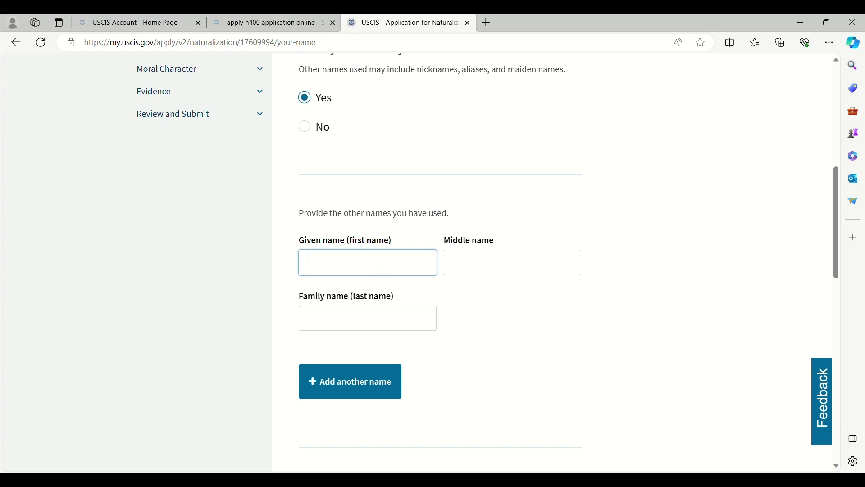
text(Maria)
click(480, 270)
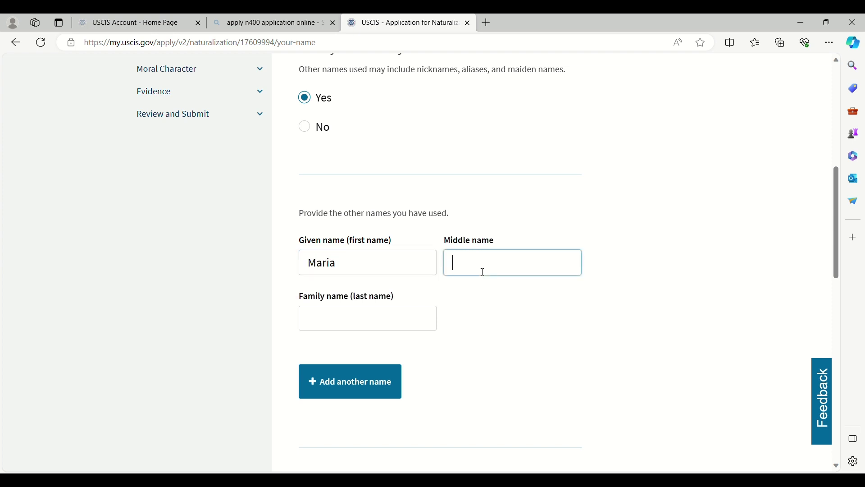
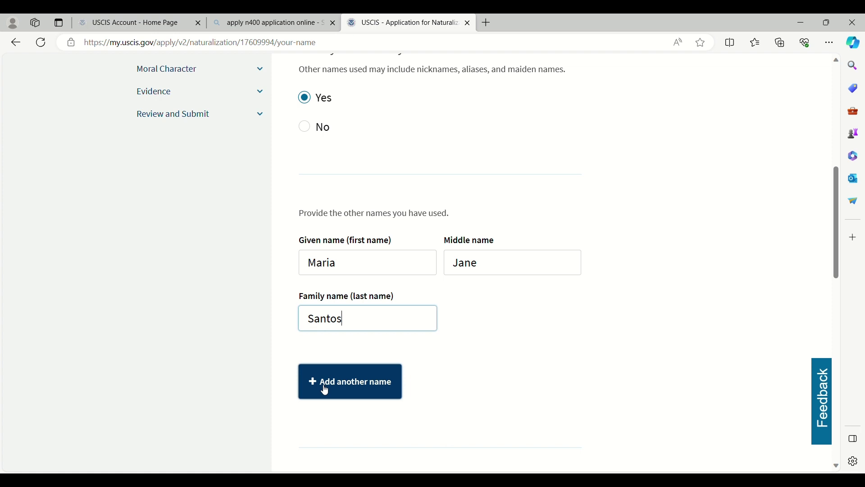
Step: Answer No to legally changing the name, then save and continue
scroll(441, 371, down, 3)
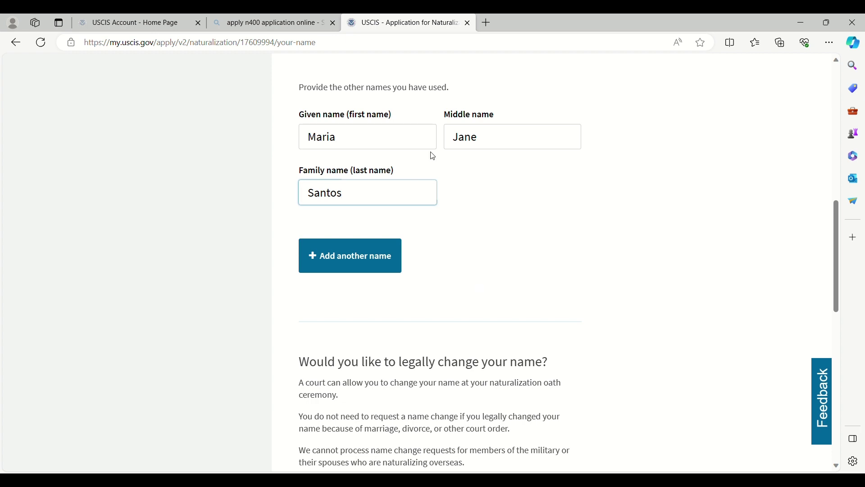
scroll(454, 276, down, 3)
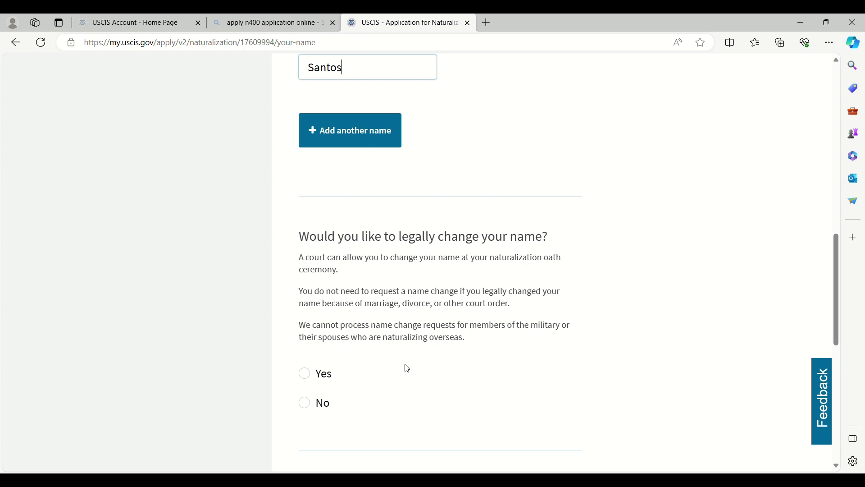
scroll(406, 367, down, 1)
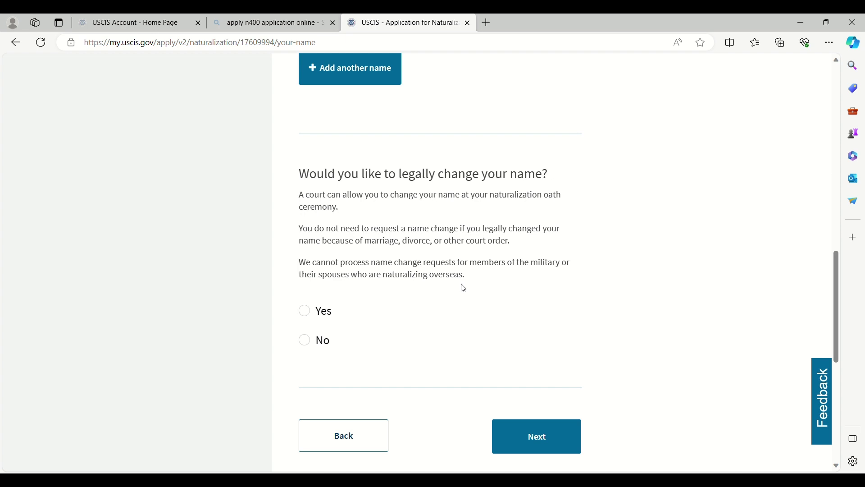
click(305, 340)
click(520, 444)
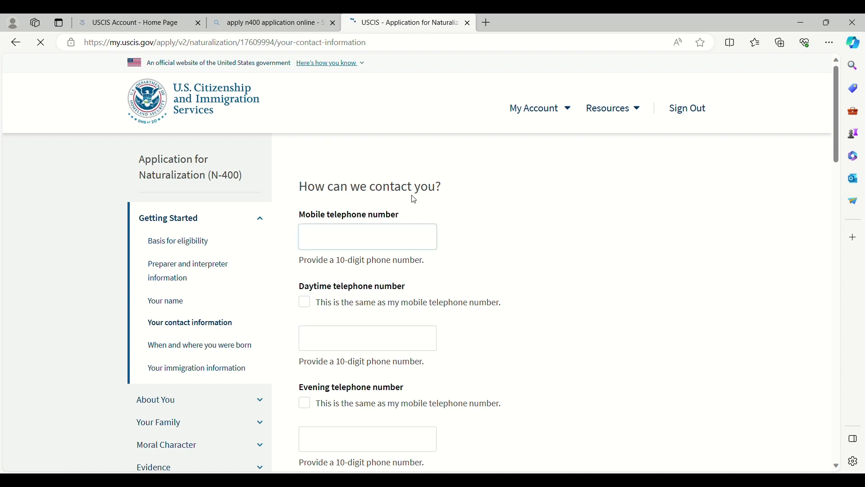
Step: Enter the applicant's mobile telephone number
click(401, 246)
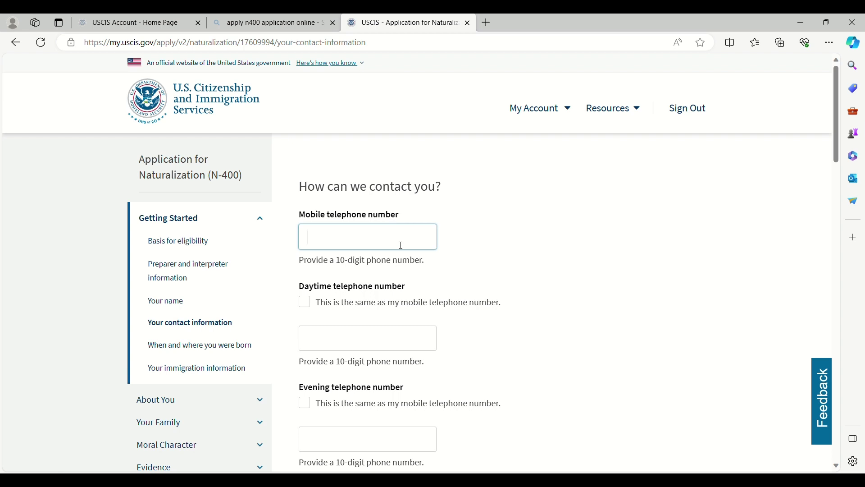
text((234) 567-8990)
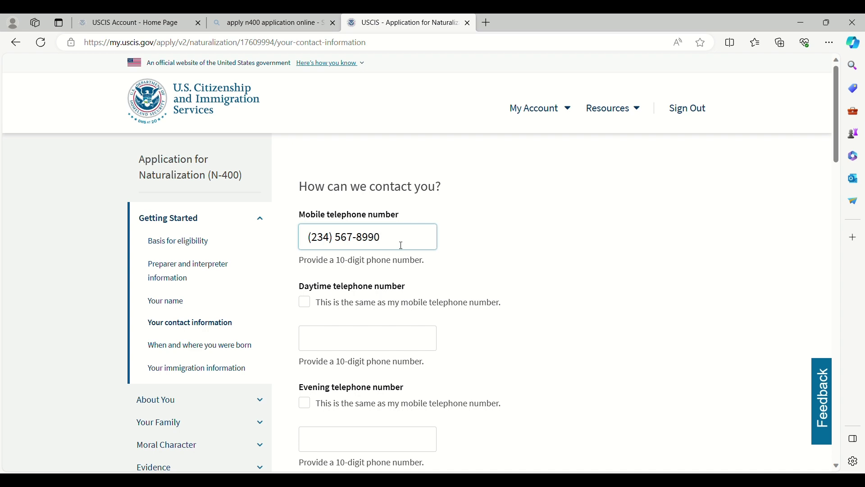
key(Tab)
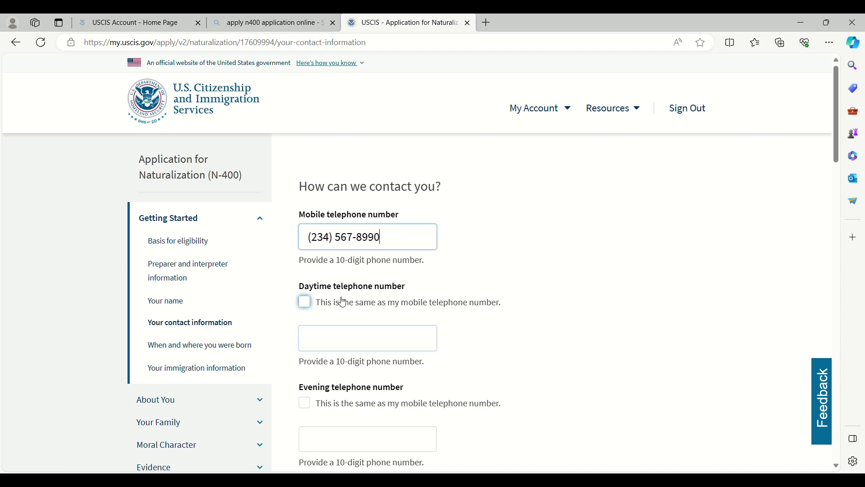
key(shift+Tab)
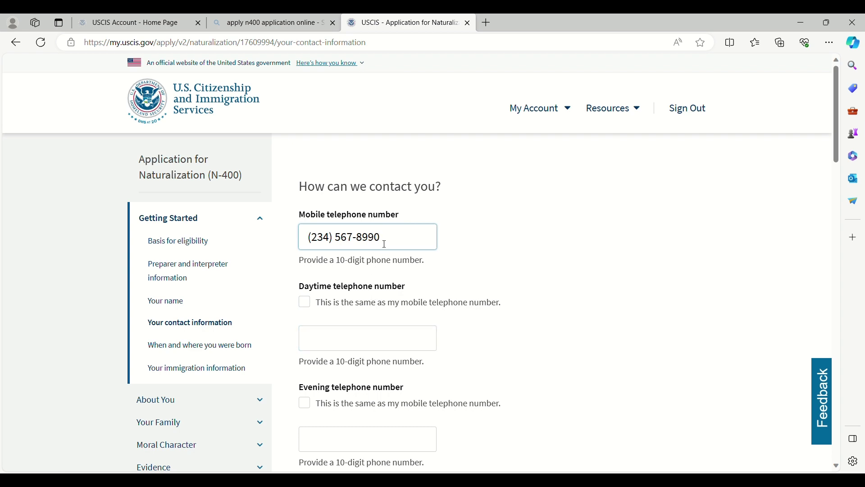
Step: Mark the daytime and evening telephone numbers as the same as the mobile number
click(305, 303)
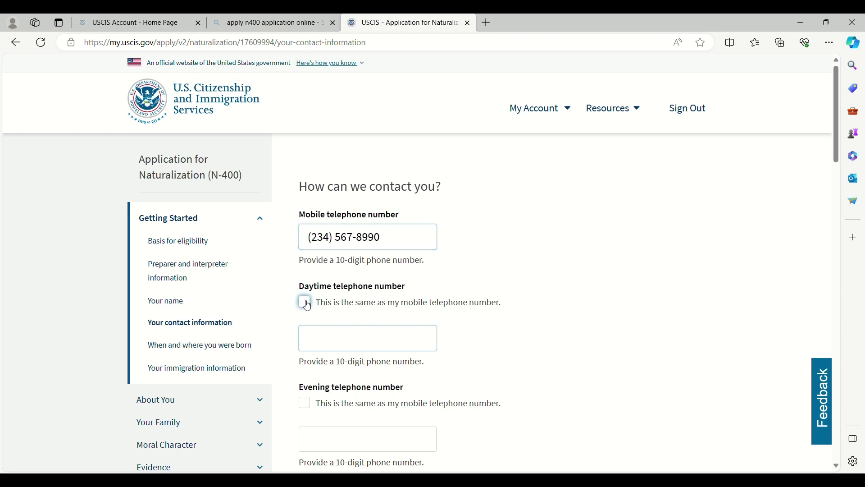
scroll(504, 323, down, 3)
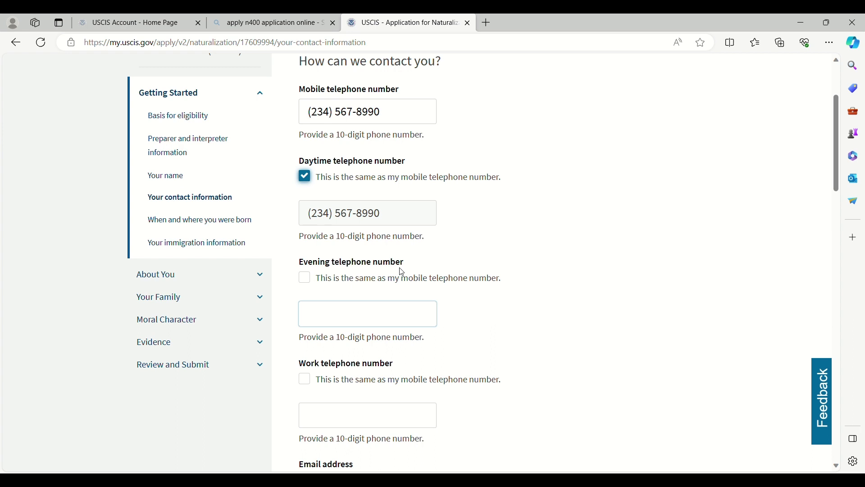
click(408, 323)
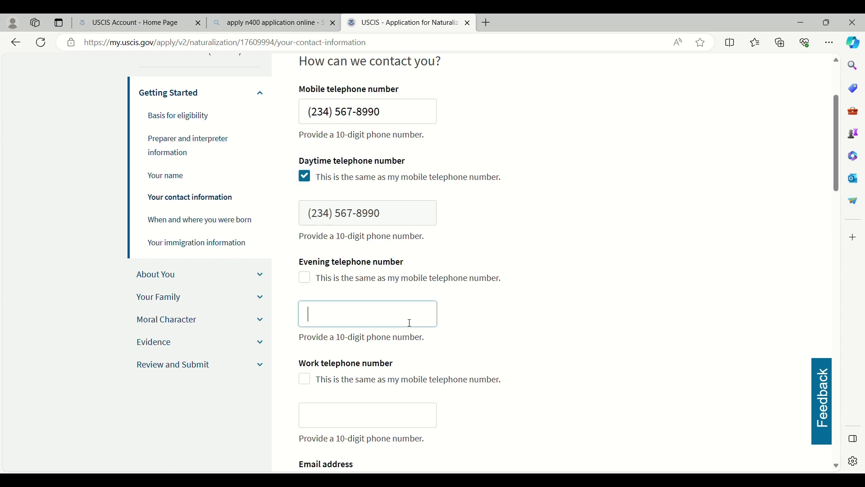
click(309, 279)
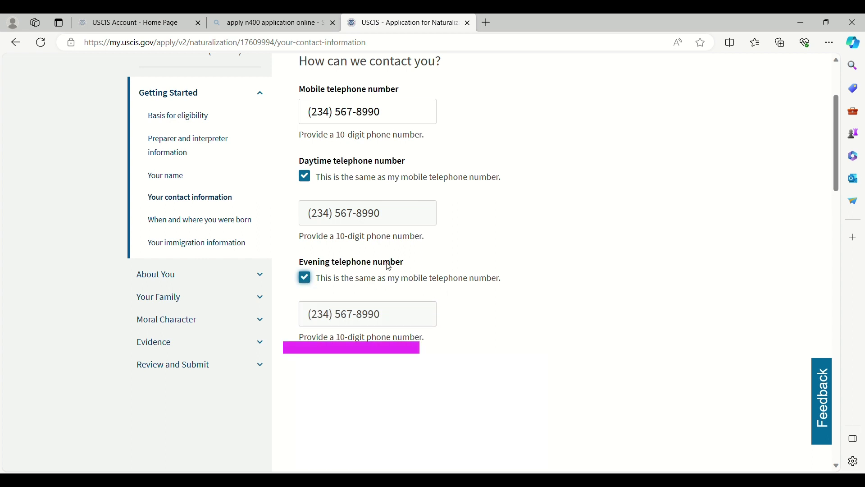
scroll(389, 266, down, 3)
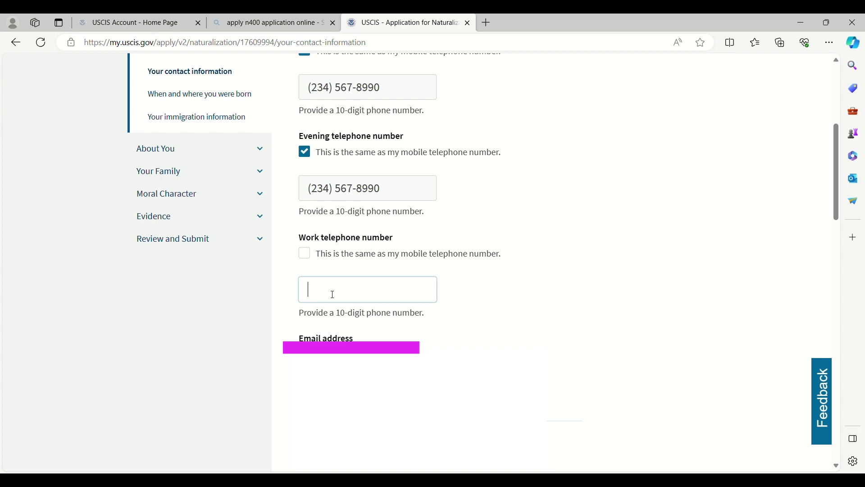
Step: Enter the applicant's work telephone number and e-mail address
text(345) 678-9023)
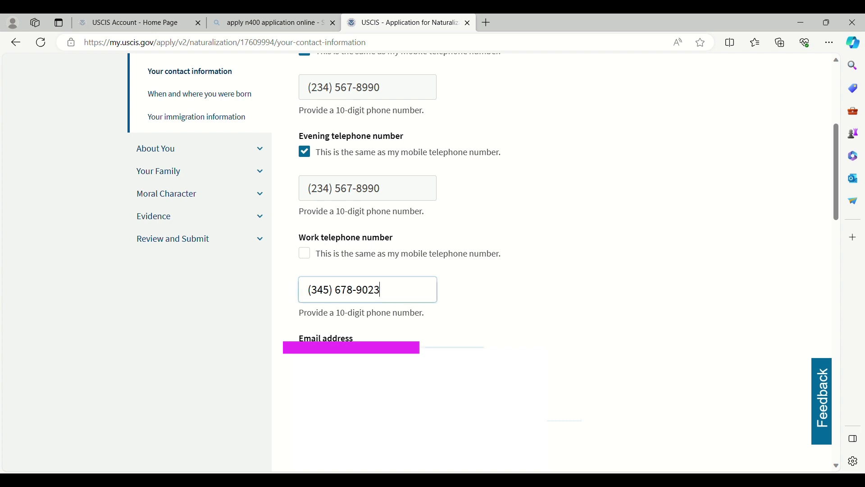
key(Tab)
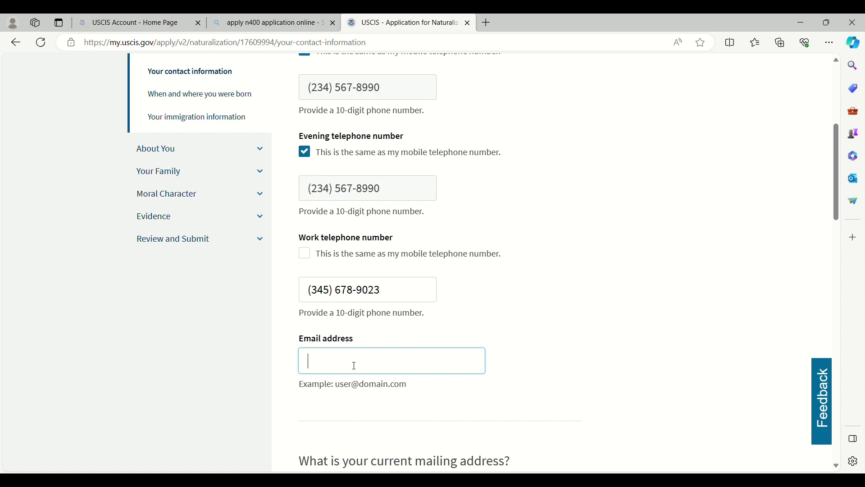
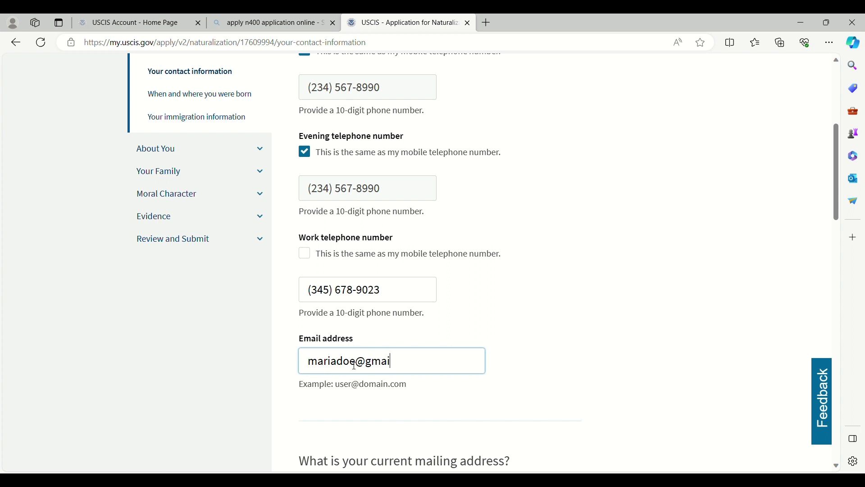
scroll(370, 378, down, 4)
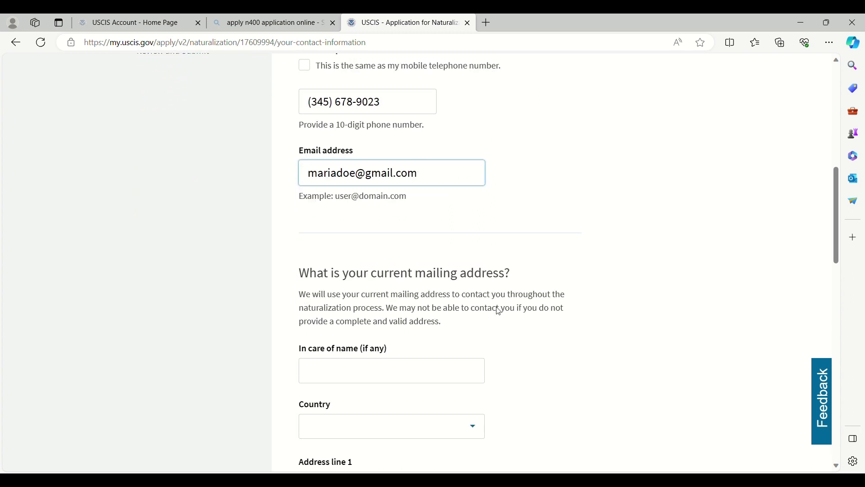
scroll(487, 285, down, 3)
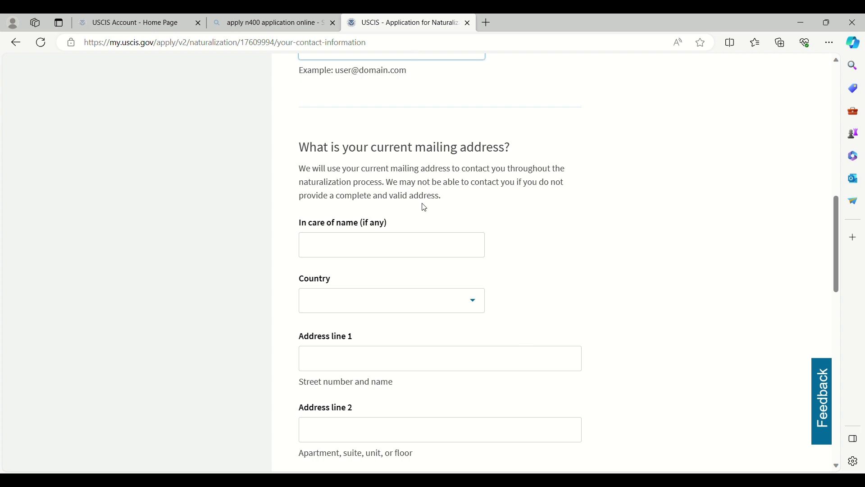
Step: Fill in the in-care-of name, correcting a typo
click(404, 250)
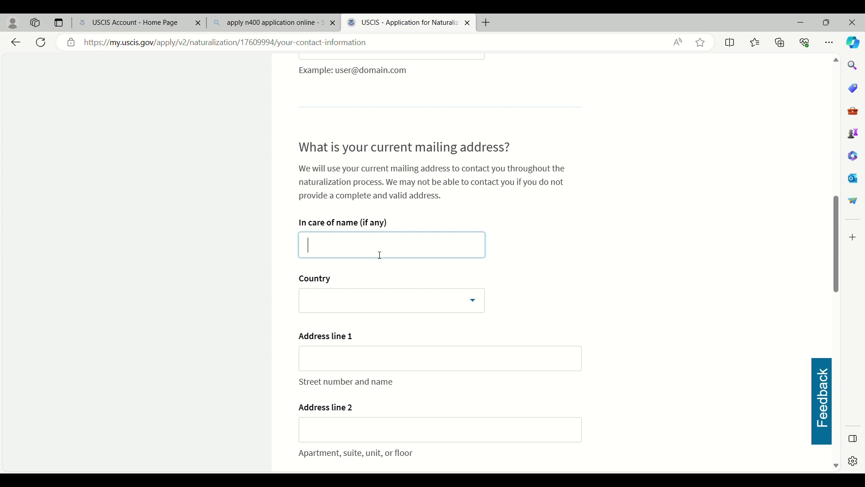
text(Maria Doe)
Step: Set the mailing address country to United States
click(477, 308)
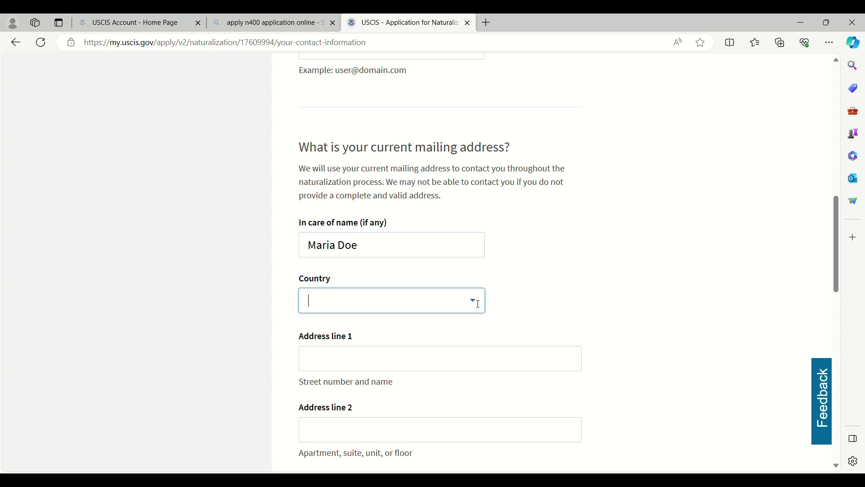
click(477, 307)
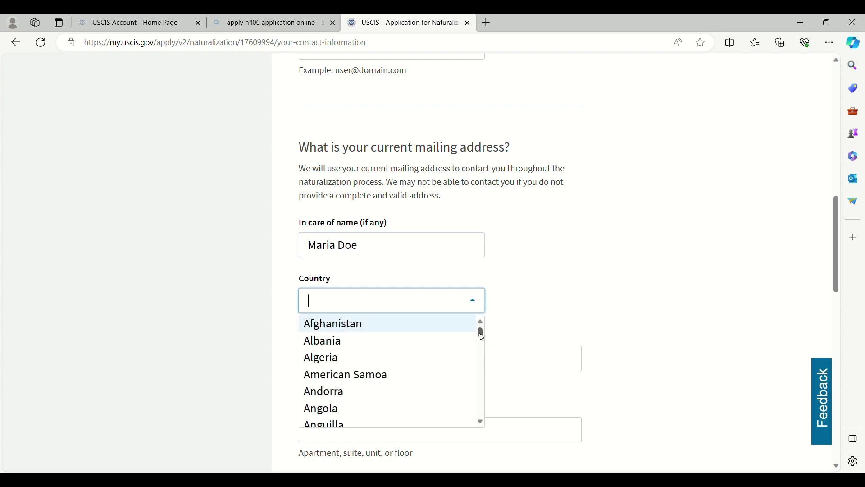
drag(481, 337, 485, 412)
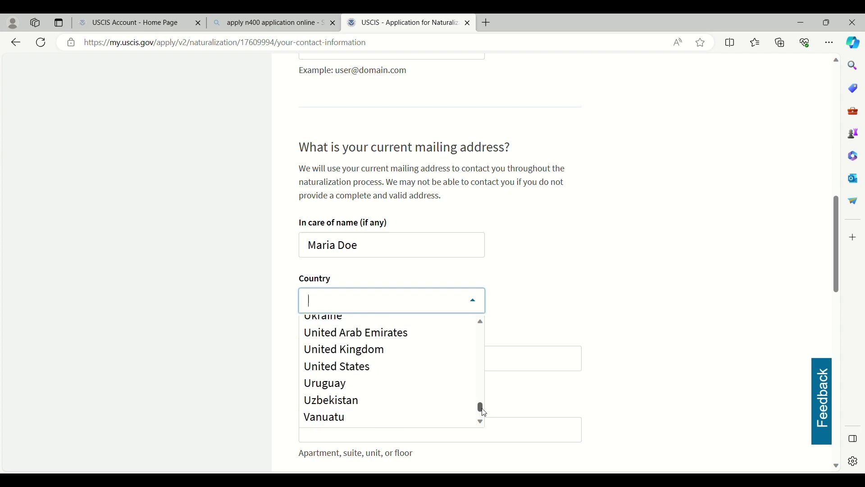
click(376, 366)
scroll(534, 330, down, 3)
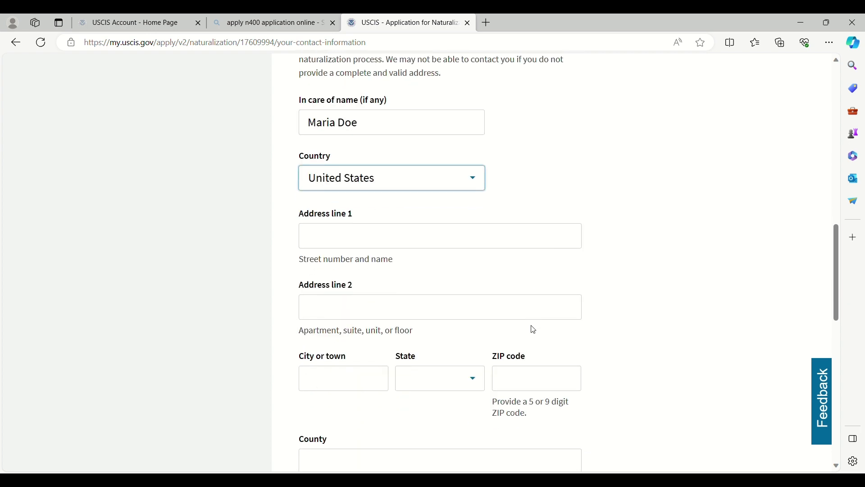
Step: Enter the mailing street address and city
click(427, 238)
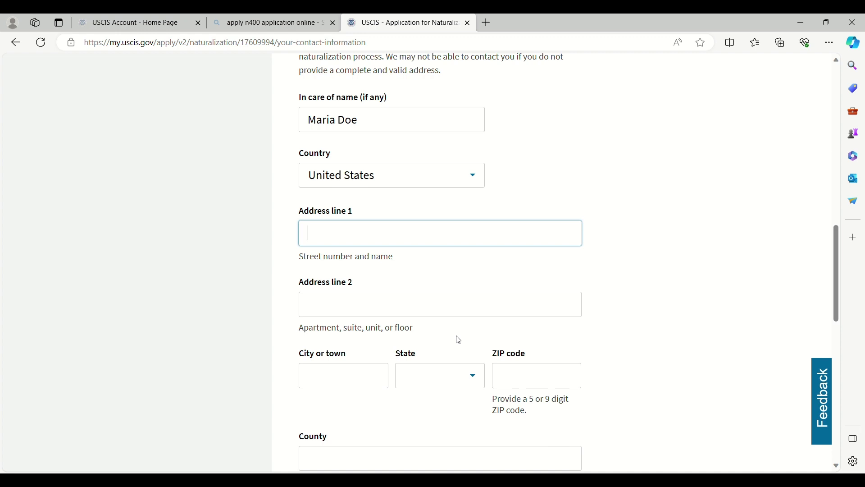
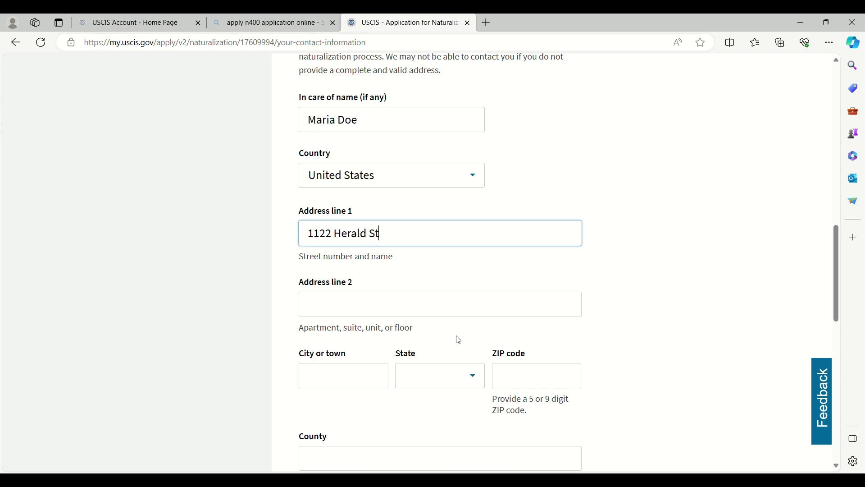
scroll(459, 356, down, 1)
click(356, 322)
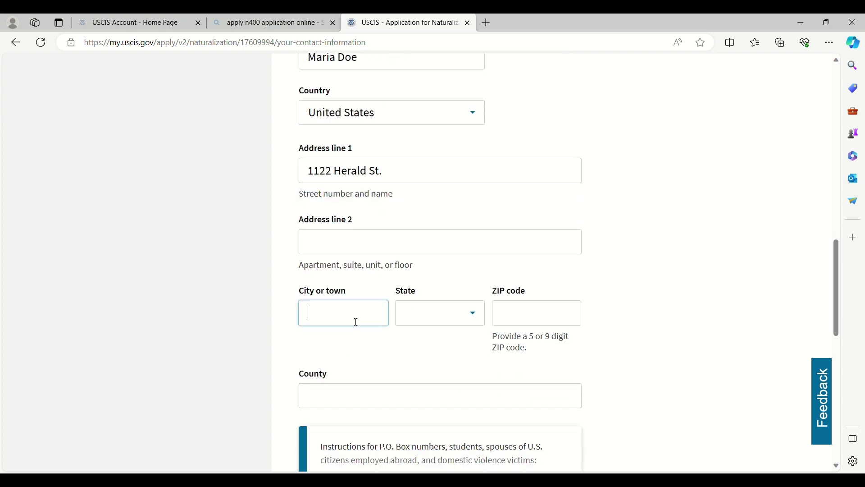
text(Ne)
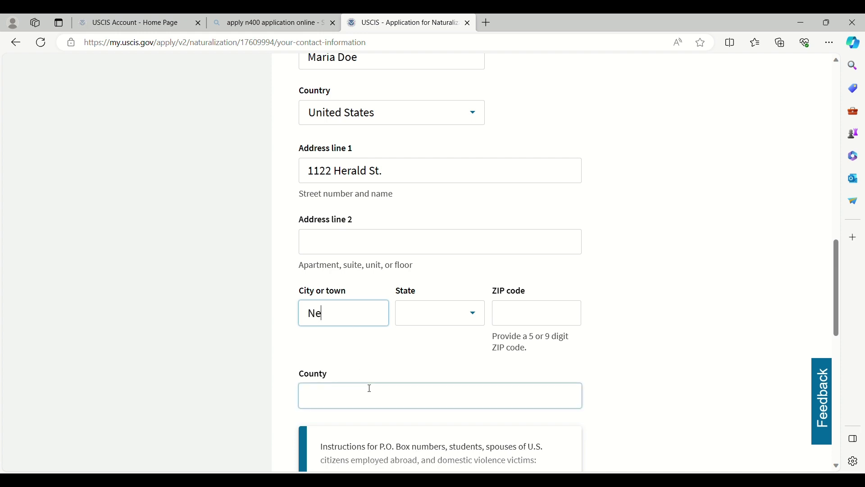
text(w York)
Step: Choose the mailing address state from the list and enter the ZIP code
click(478, 319)
click(477, 315)
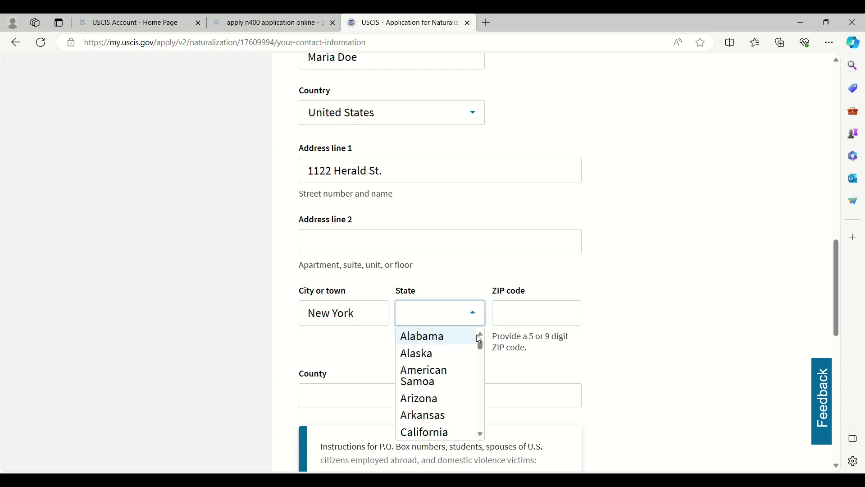
drag(479, 347, 479, 391)
click(445, 358)
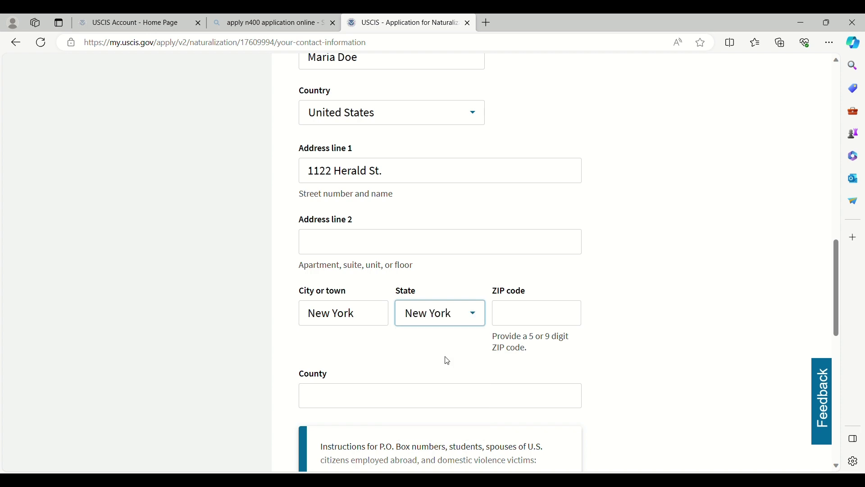
click(503, 320)
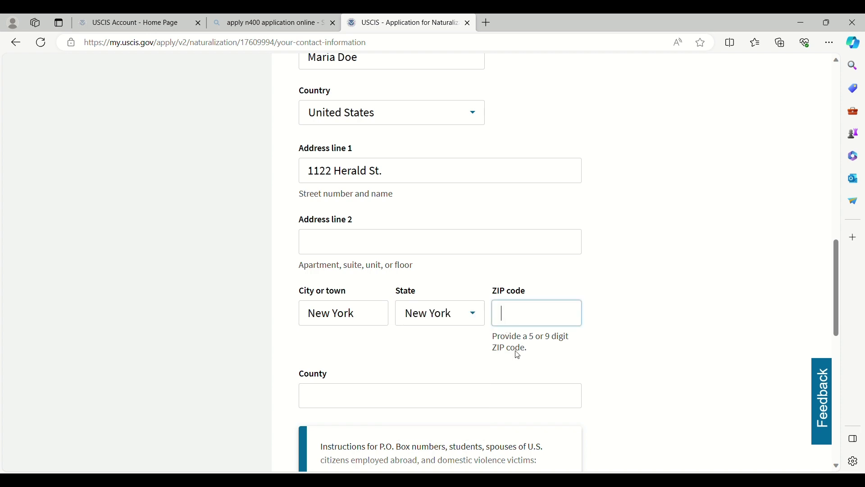
text(23456)
Step: Leave the county empty and save the contact information
scroll(482, 355, down, 3)
click(361, 270)
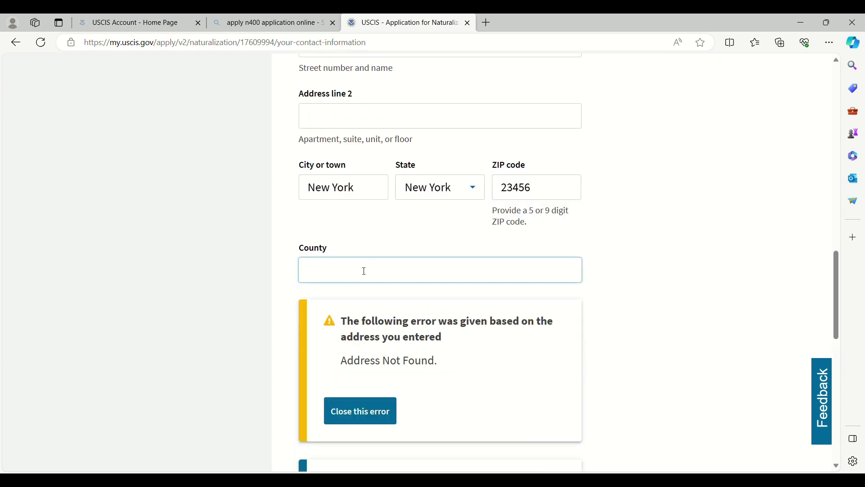
click(409, 392)
scroll(421, 341, down, 5)
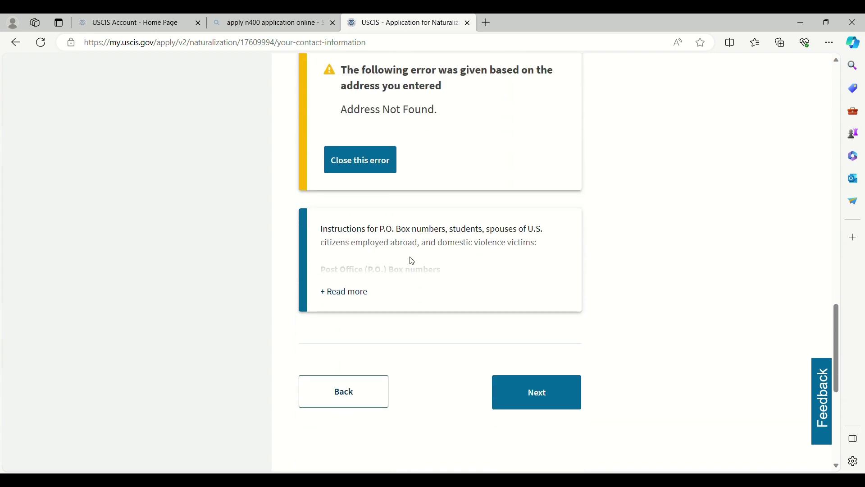
scroll(446, 187, down, 1)
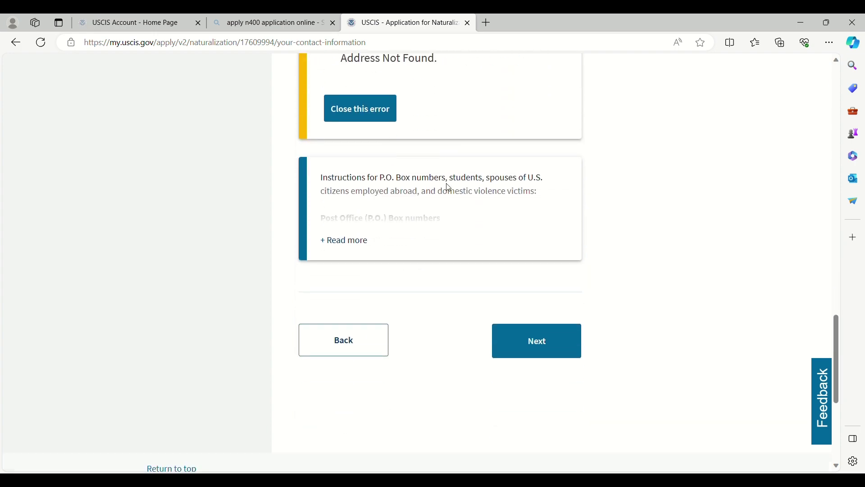
scroll(446, 188, up, 6)
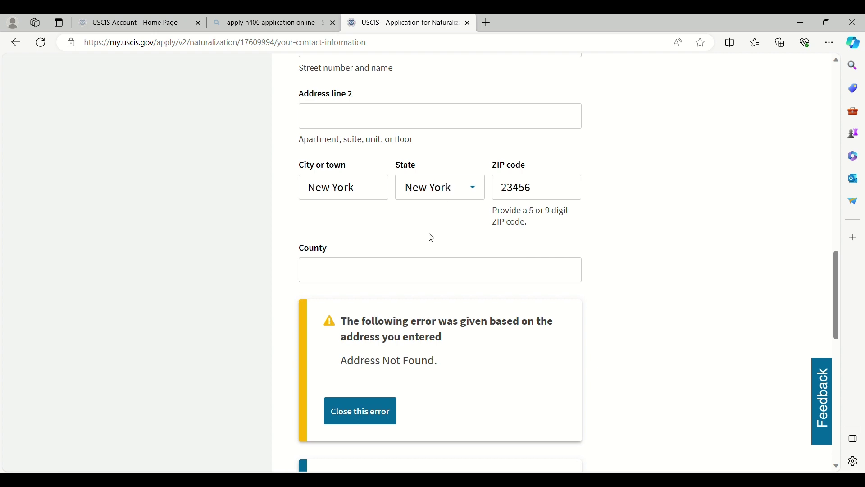
scroll(431, 238, down, 7)
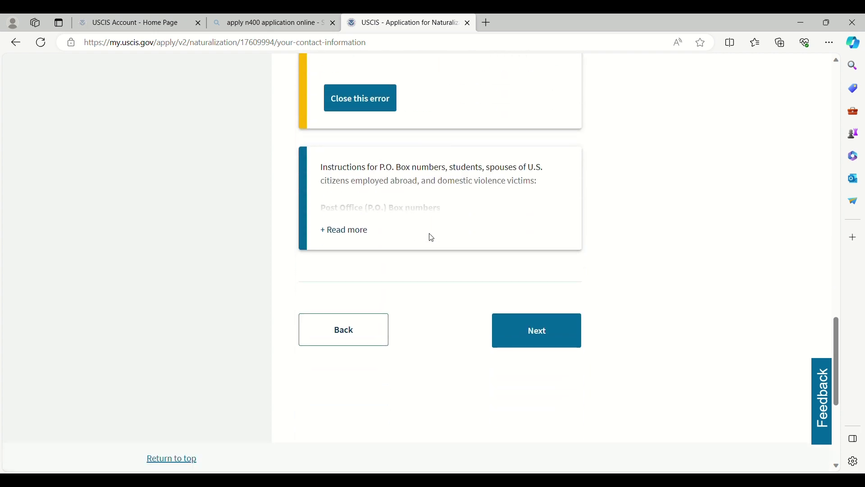
click(536, 338)
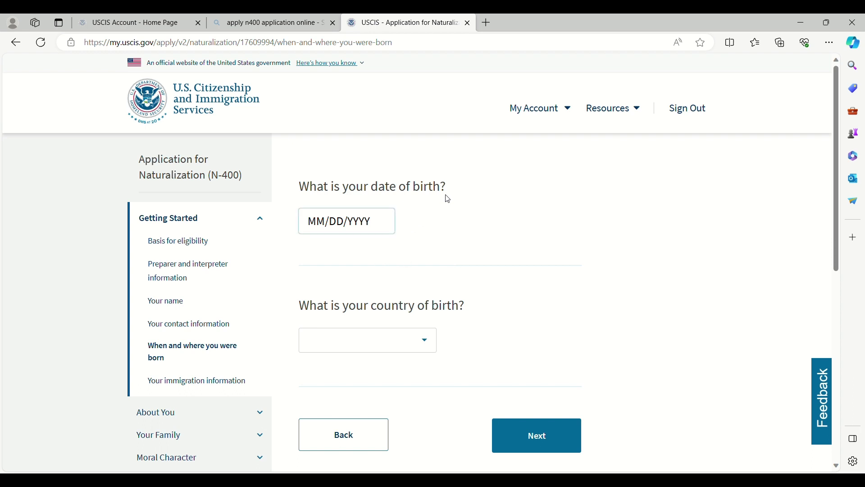
Step: Enter the date of birth, choose Philippines as country of birth, and continue
click(378, 227)
text(011)
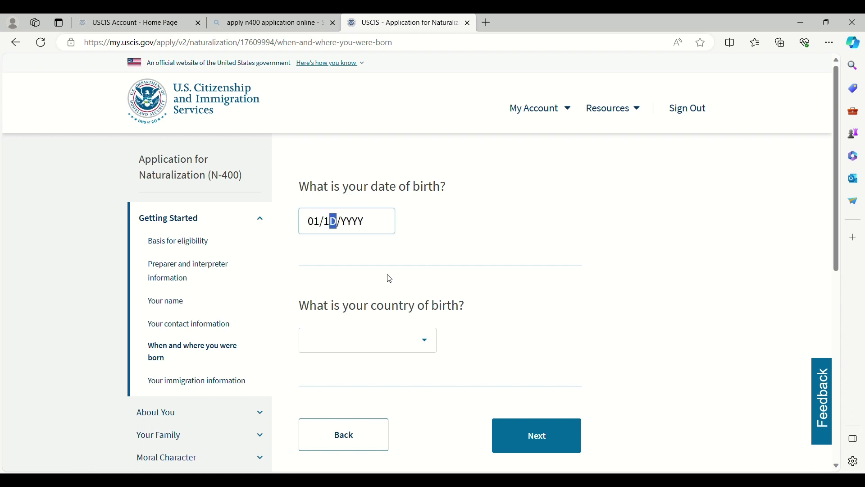
text(2)
text(1999)
click(368, 340)
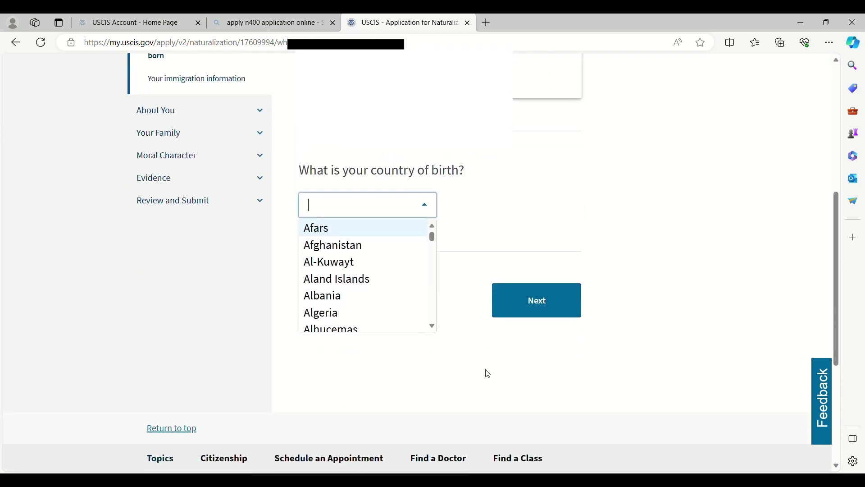
drag(432, 233, 438, 292)
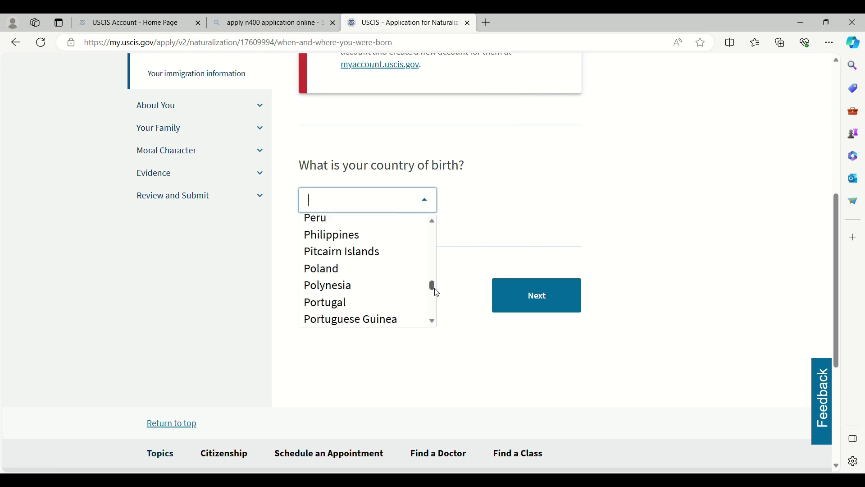
click(353, 236)
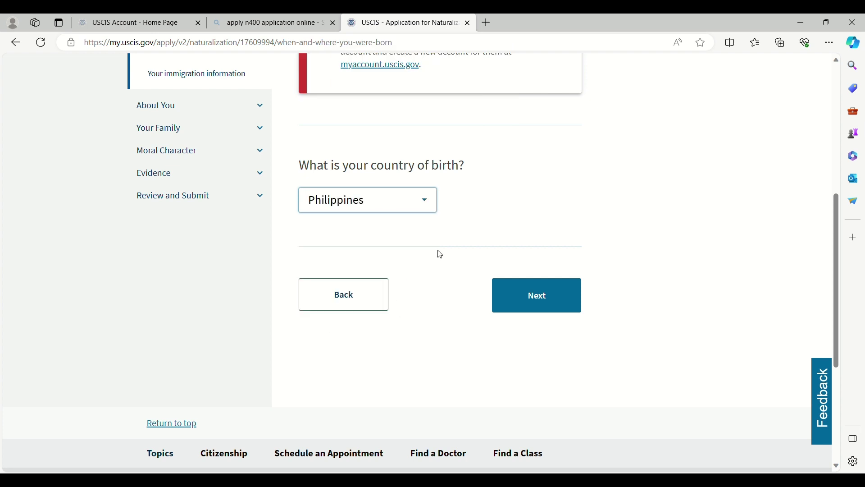
click(515, 297)
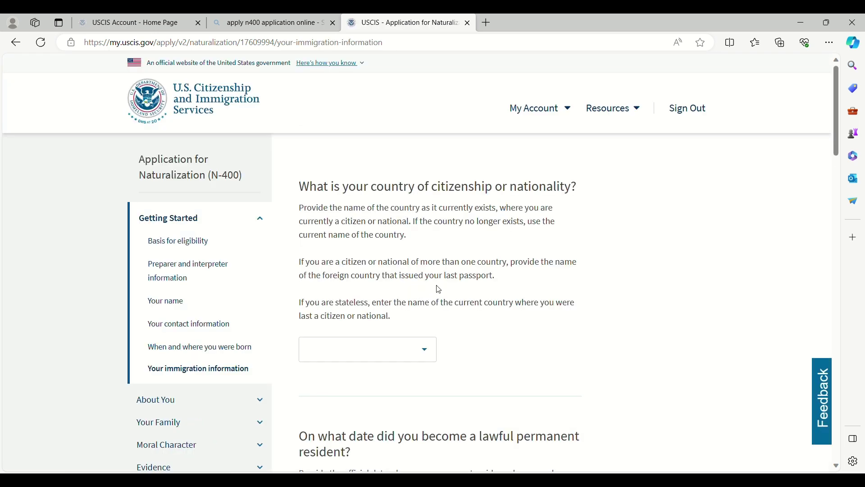
Step: Choose Philippines as the country of citizenship
click(430, 355)
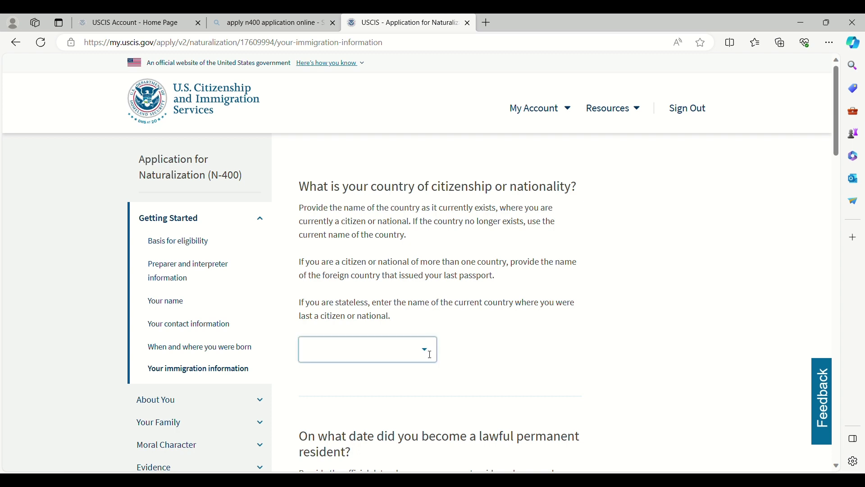
click(429, 356)
drag(431, 380, 435, 404)
scroll(435, 405, down, 3)
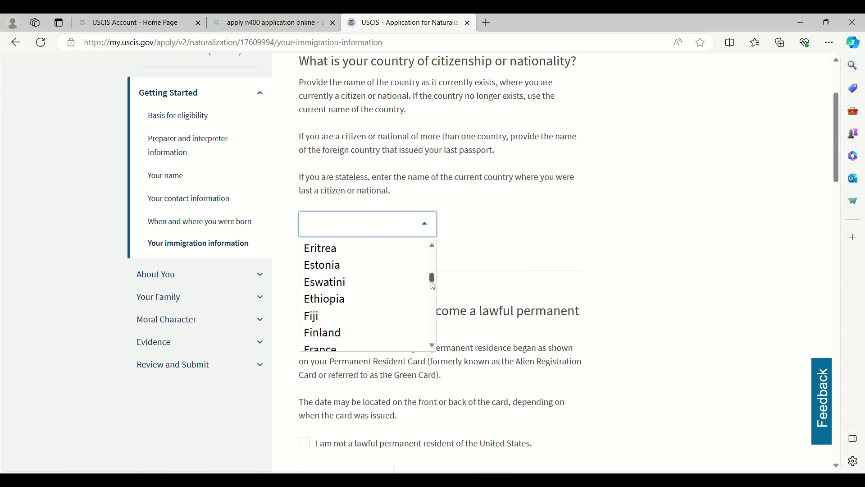
drag(433, 287, 435, 316)
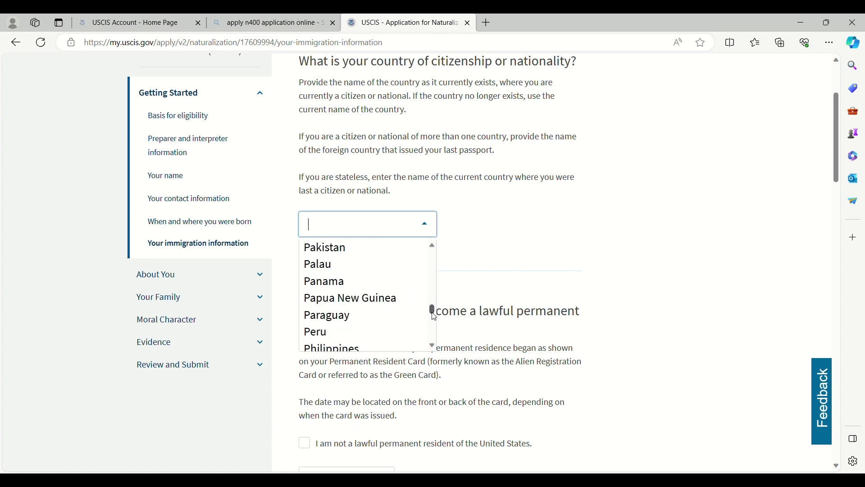
click(366, 351)
scroll(447, 298, down, 1)
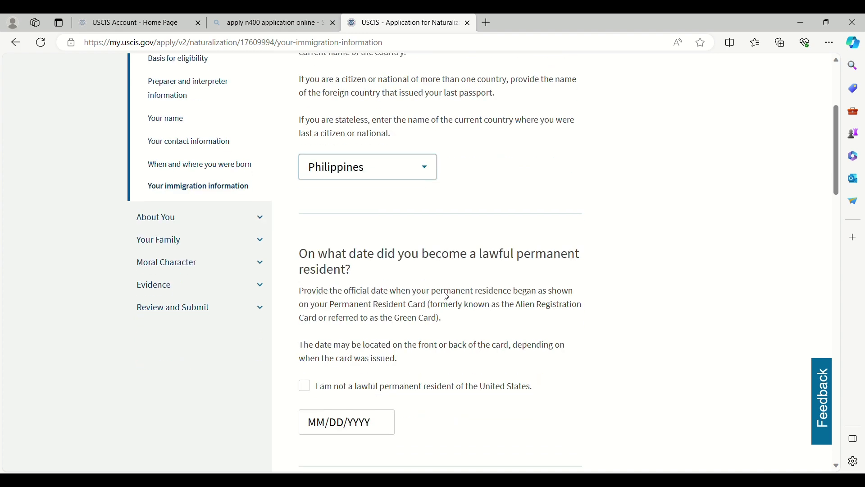
scroll(447, 298, down, 1)
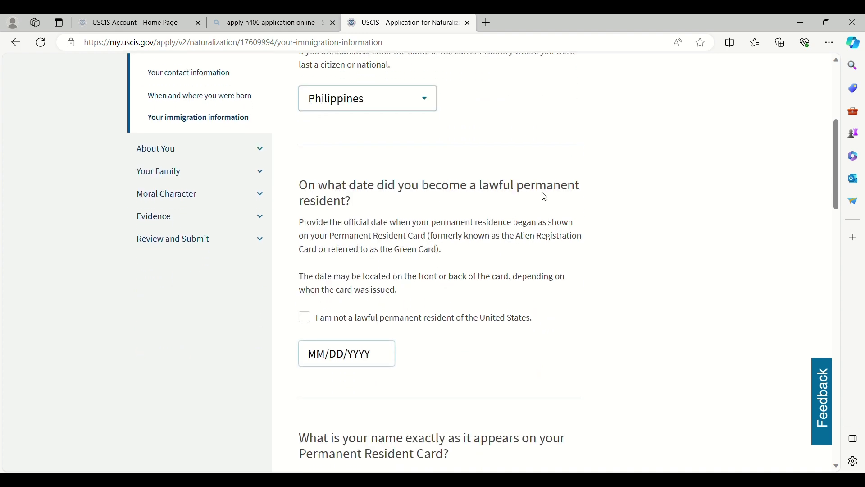
Step: Enter 09/01/2020 as the lawful permanent resident date
click(383, 357)
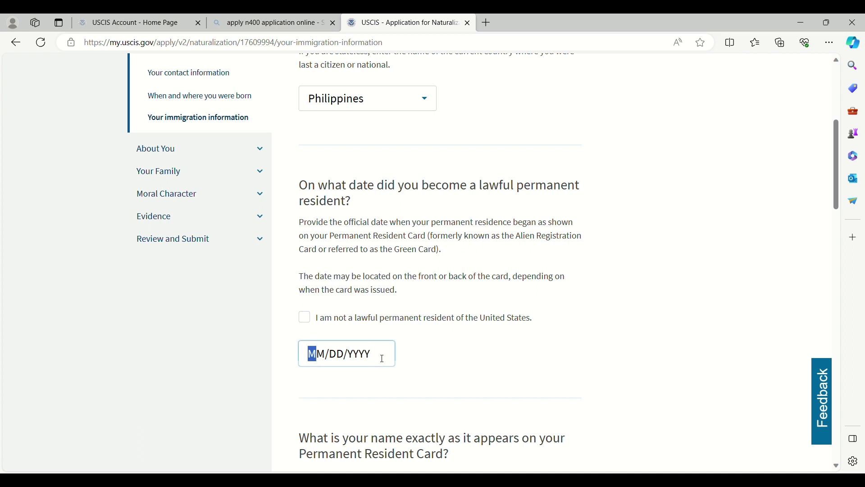
text(0)
text(9/01/2)
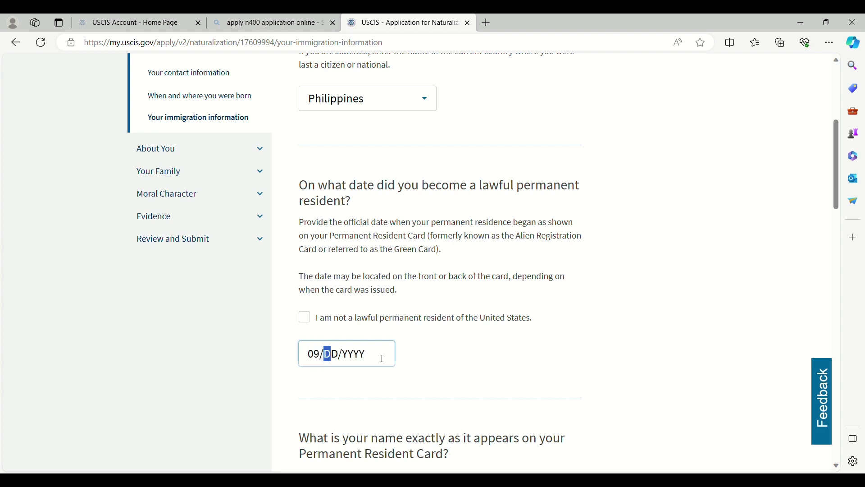
text(020)
scroll(390, 357, down, 5)
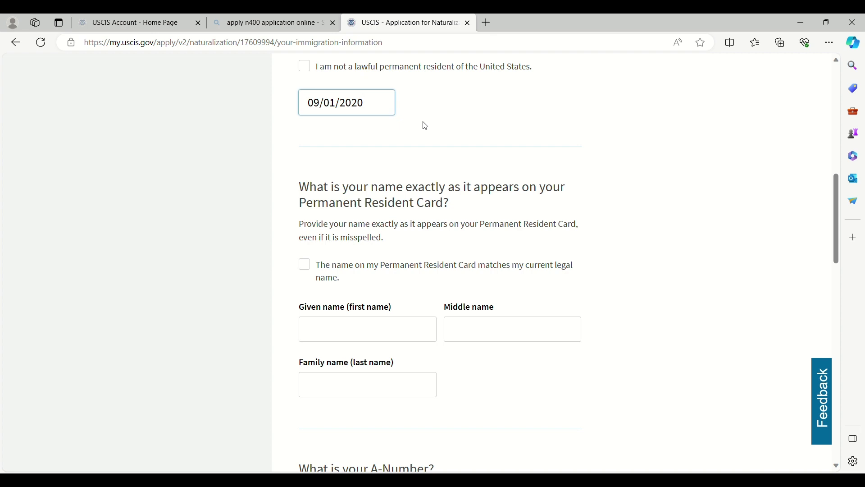
Step: Confirm the Permanent Resident Card name matches the current legal name
click(310, 268)
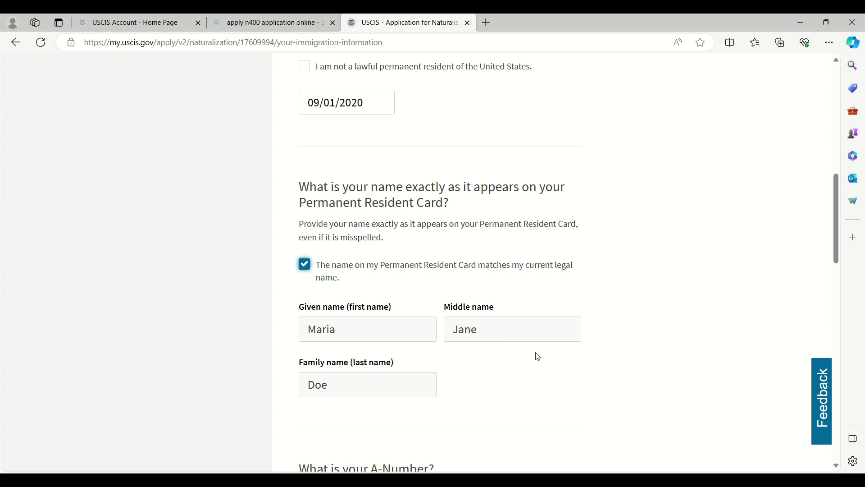
scroll(539, 357, down, 5)
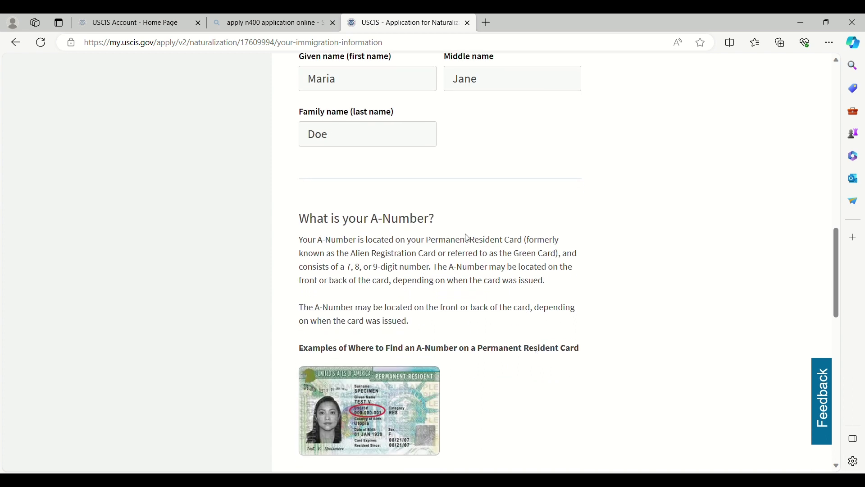
scroll(475, 264, down, 5)
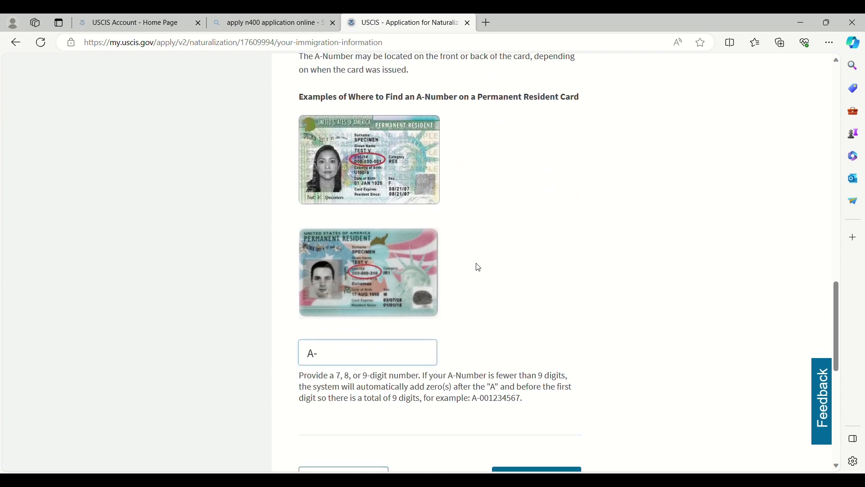
Step: Enter the 9-digit A-Number and continue to the next page
click(331, 357)
text(012345678)
scroll(409, 415, down, 2)
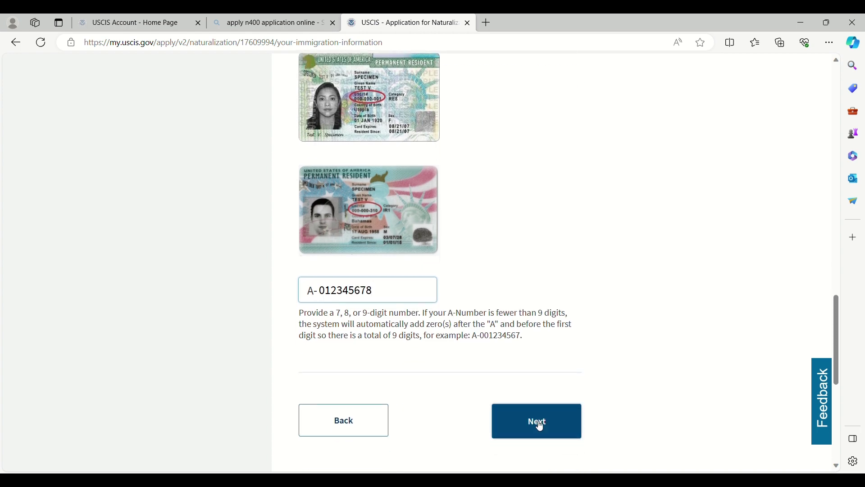
click(541, 426)
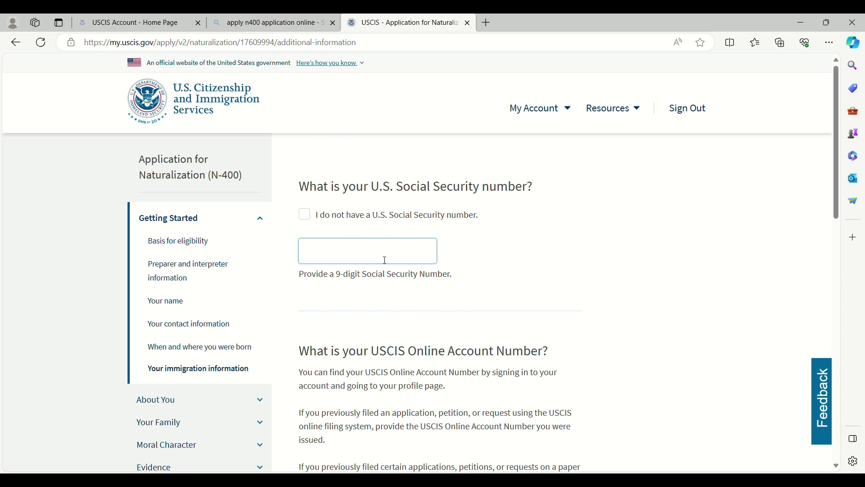
Step: Enter the Social Security number, tick 'I do not have a USCIS Online Account Number', and continue
text(012-34-5678)
scroll(386, 303, down, 5)
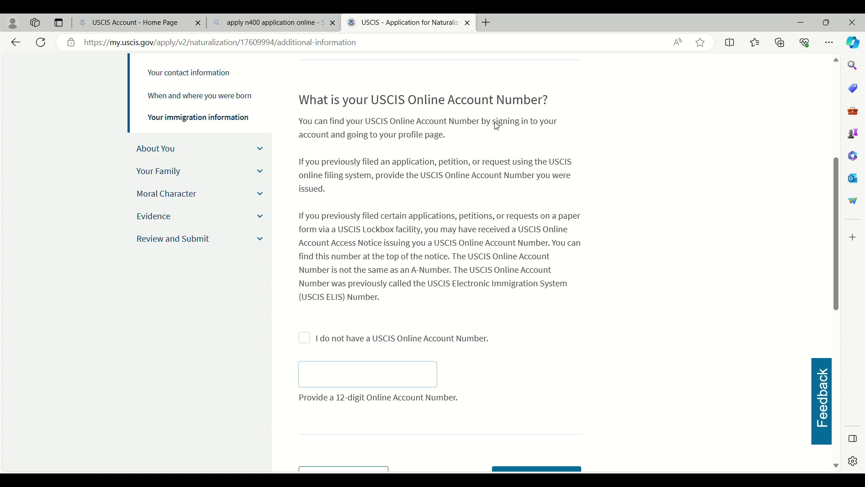
click(305, 341)
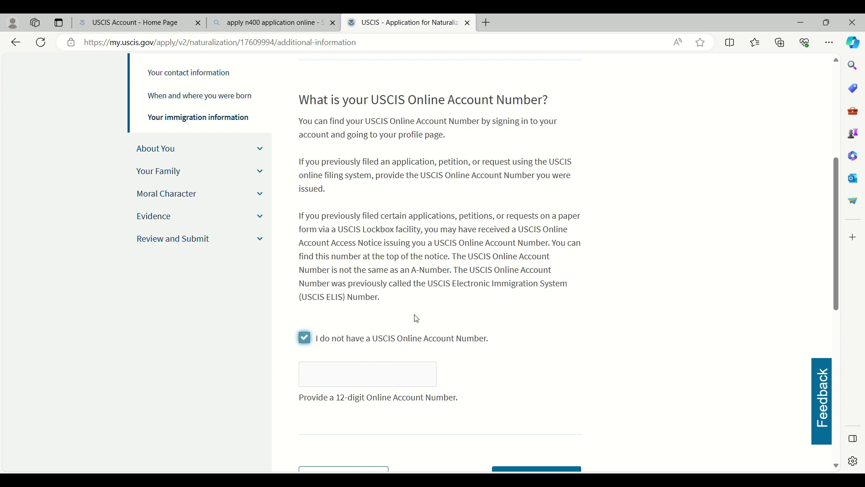
scroll(450, 311, down, 3)
click(518, 358)
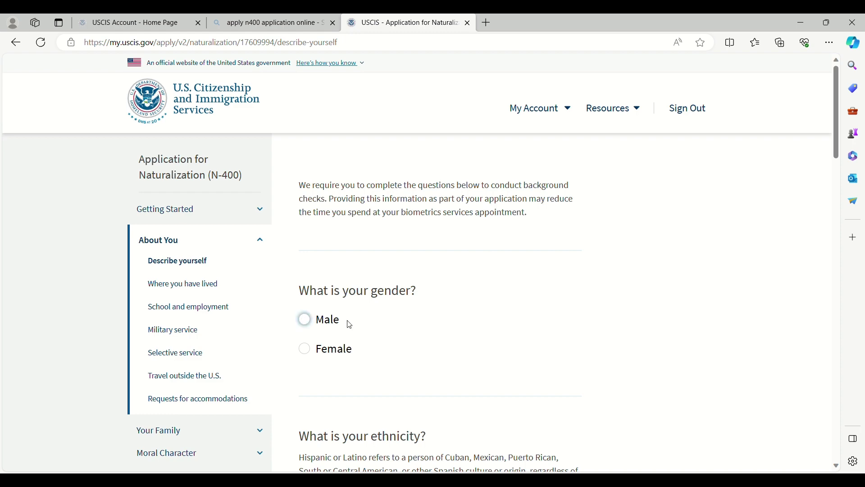
Step: Answer gender Female, ethnicity Not Hispanic or Latino, and race Asian
click(304, 349)
scroll(443, 343, down, 4)
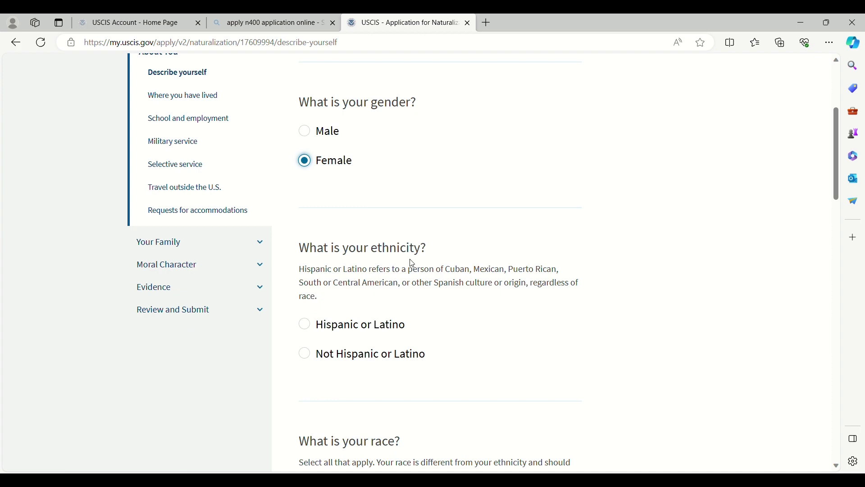
click(310, 360)
scroll(466, 341, down, 5)
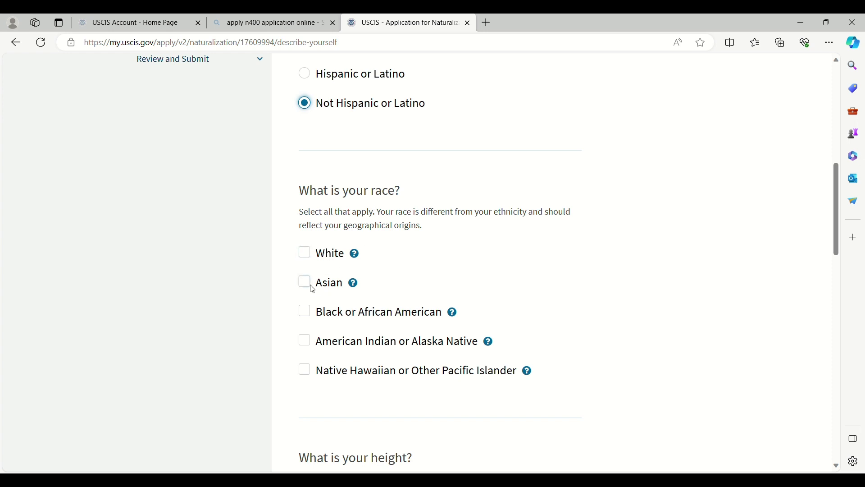
click(325, 288)
scroll(423, 297, down, 5)
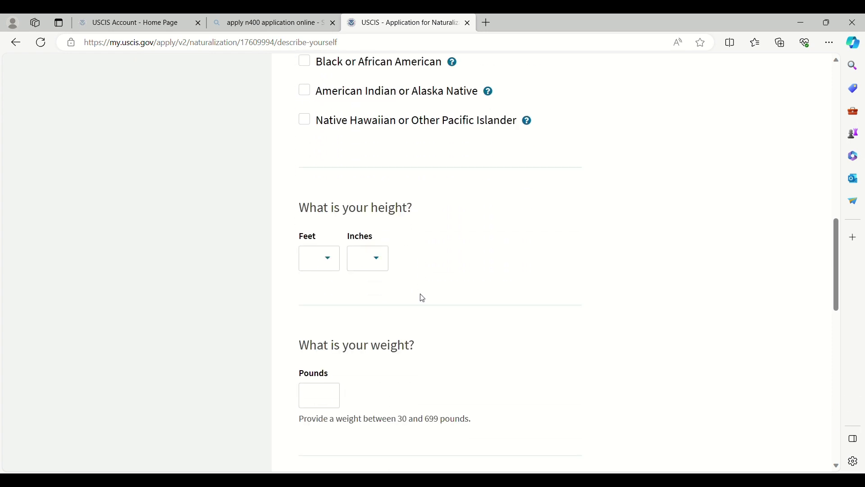
Step: Set height to 5 feet 1 inch and weight to 144 pounds
click(332, 260)
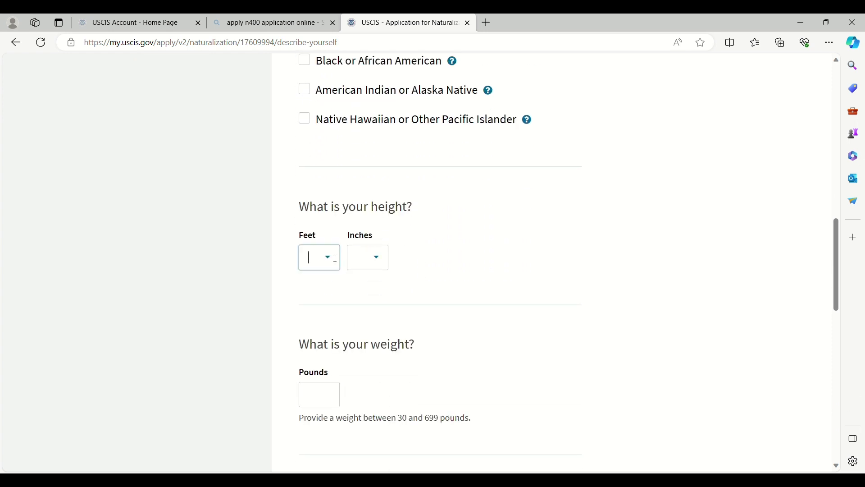
click(322, 368)
click(378, 265)
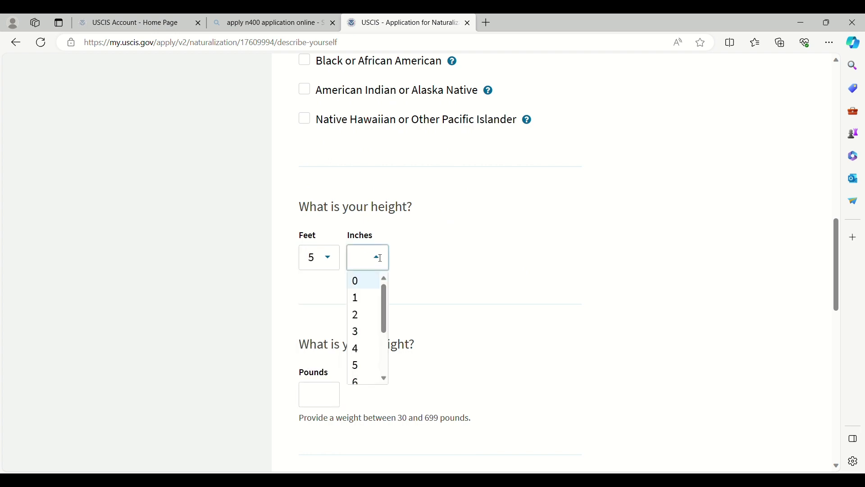
click(356, 298)
scroll(357, 300, down, 1)
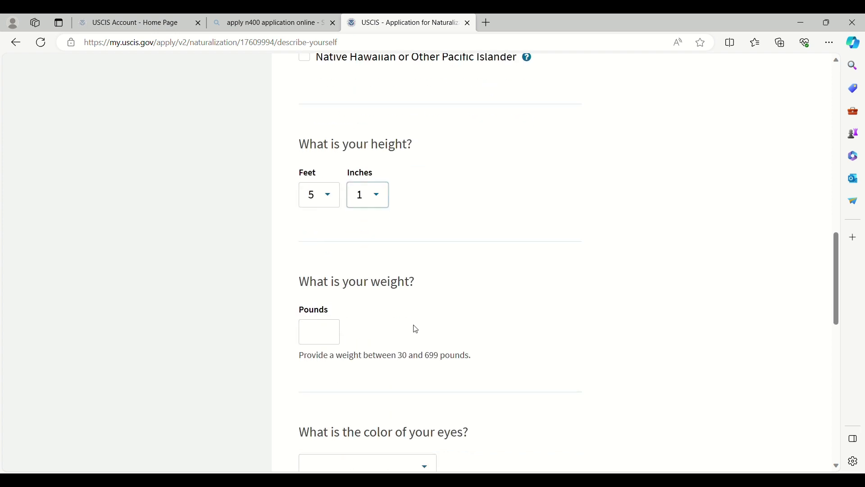
click(339, 332)
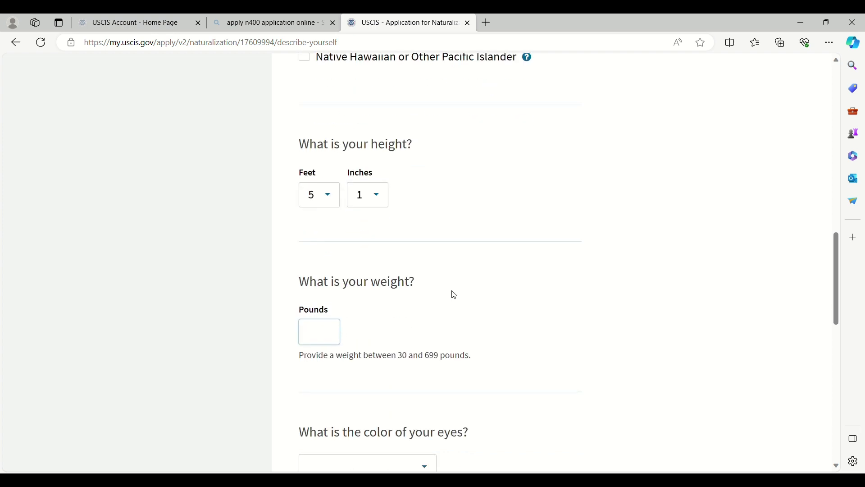
text(144)
Step: Choose Brown eye colour and Black hair colour, then save the page
scroll(459, 311, down, 2)
click(428, 345)
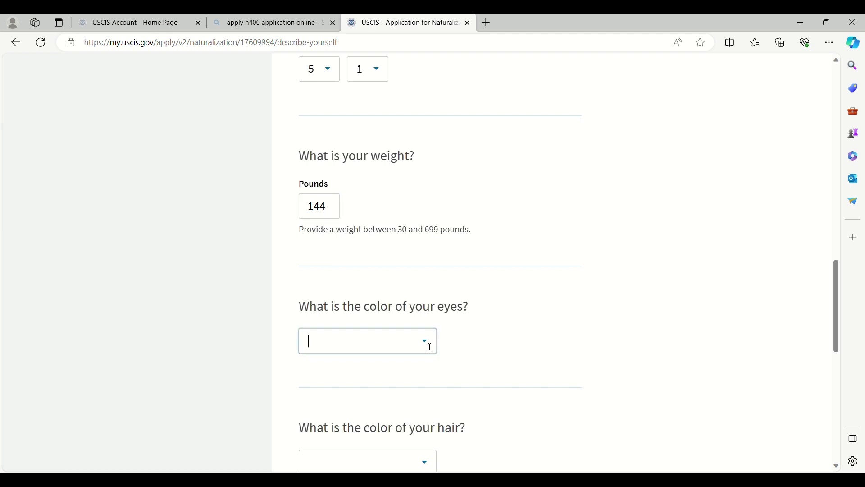
scroll(485, 344, down, 1)
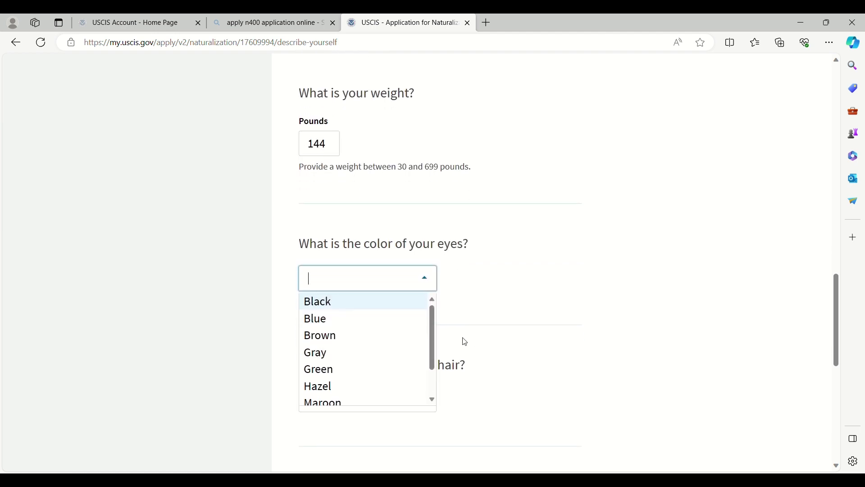
click(334, 342)
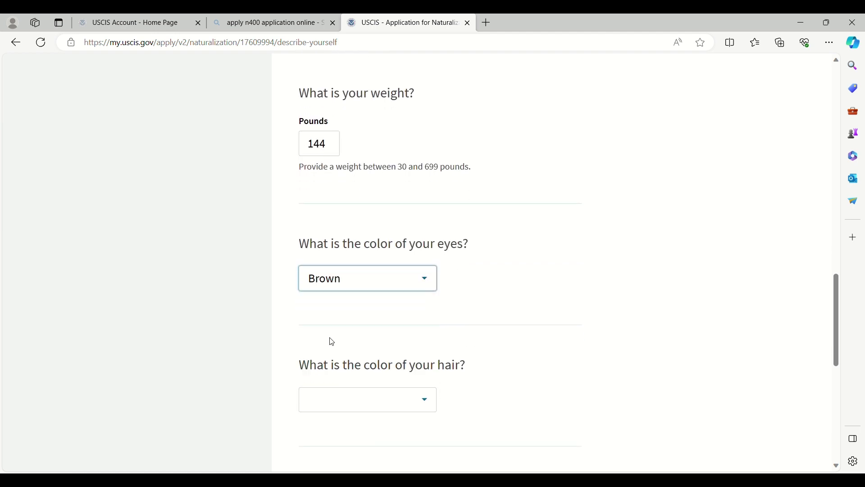
scroll(440, 327, down, 2)
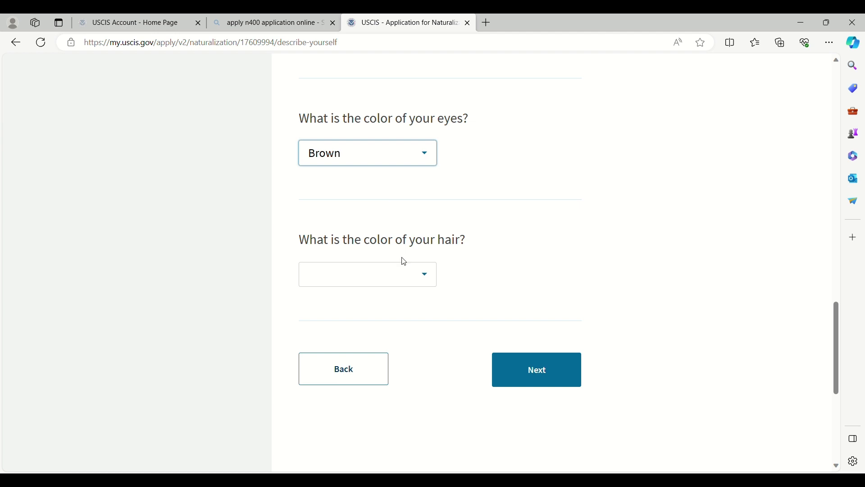
click(427, 282)
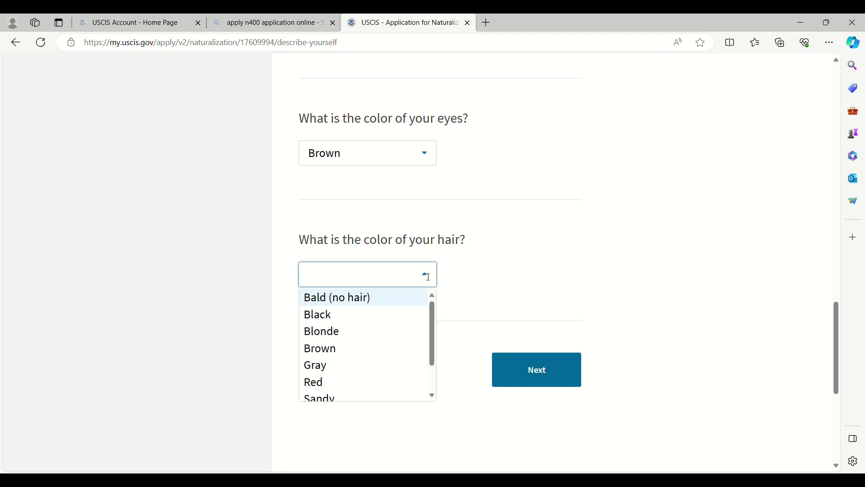
click(328, 315)
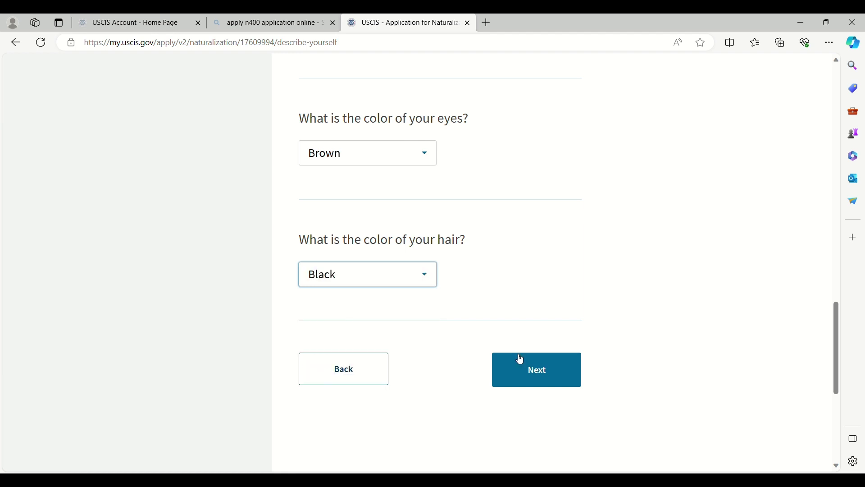
click(536, 381)
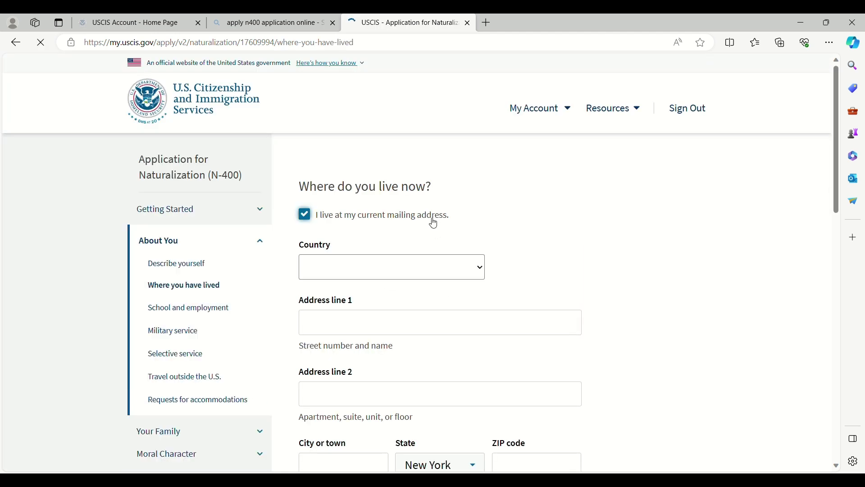
Step: Set the current address move-in From date to 07/25/2019 and save the page
click(388, 240)
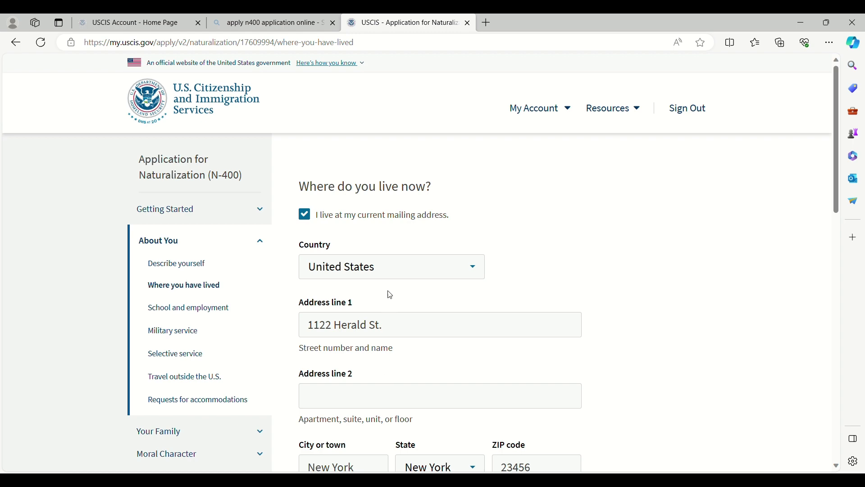
scroll(496, 303, down, 3)
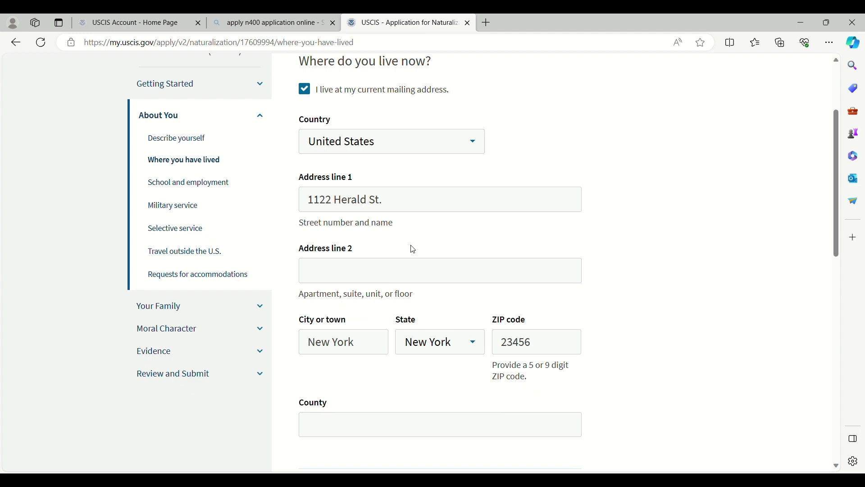
scroll(420, 331, down, 6)
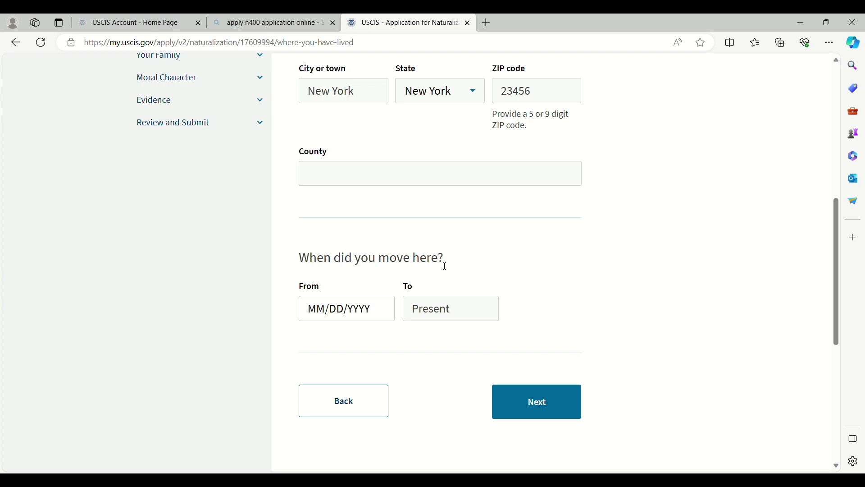
click(321, 318)
drag(313, 314, 377, 322)
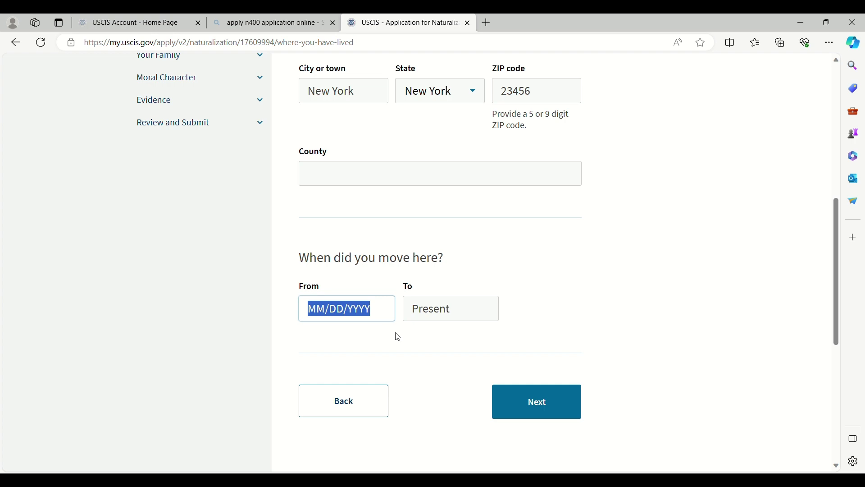
text(07/)
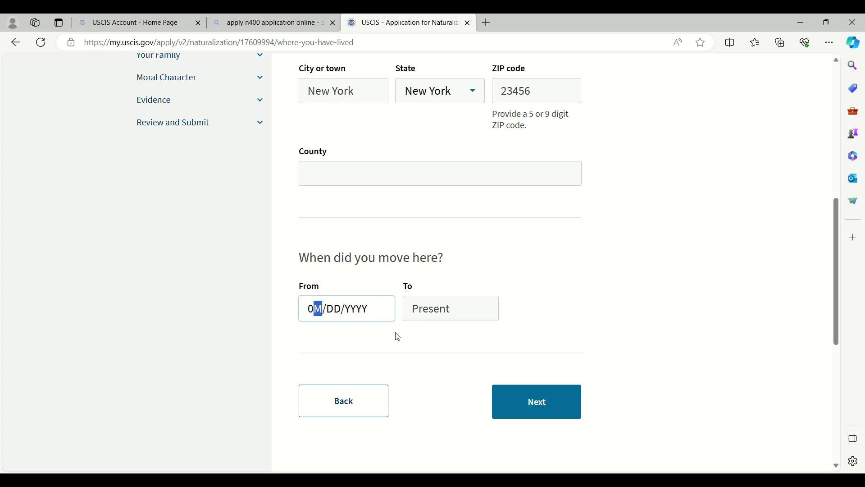
text(25/)
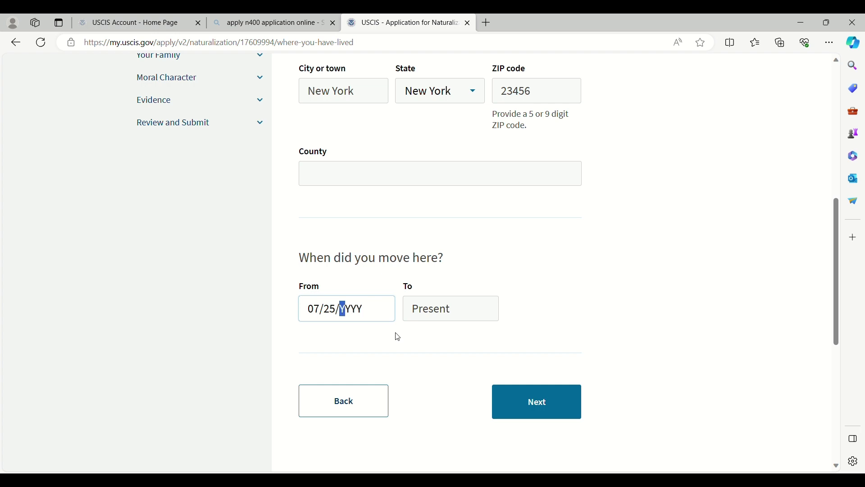
text(2019)
click(538, 406)
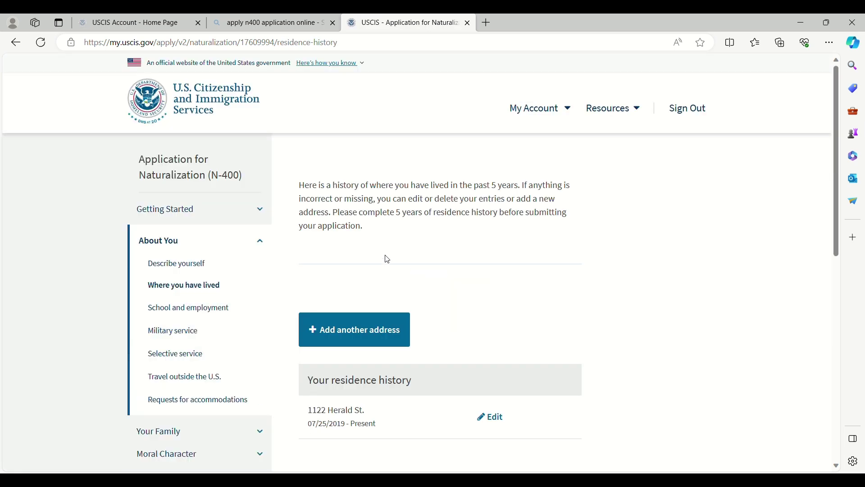
scroll(436, 268, down, 1)
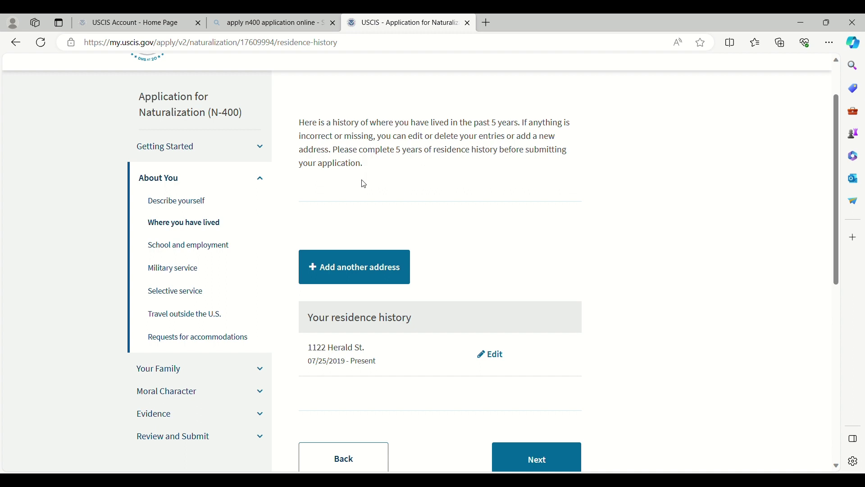
click(386, 255)
scroll(349, 244, down, 3)
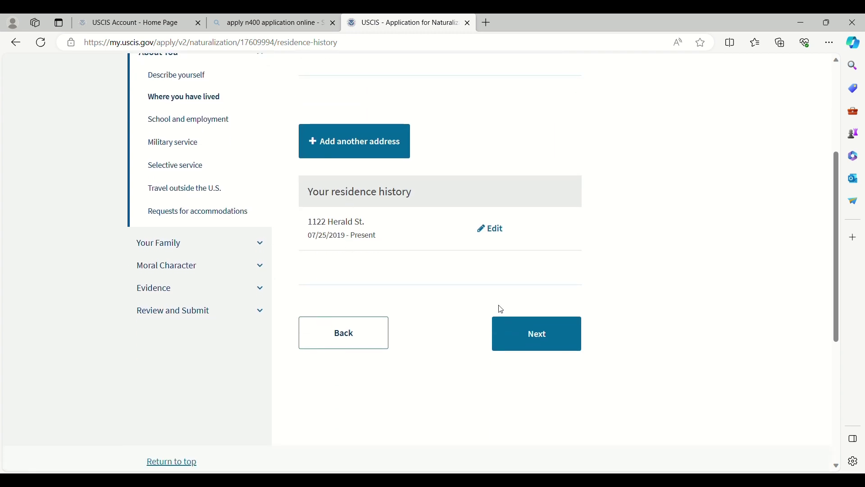
click(535, 338)
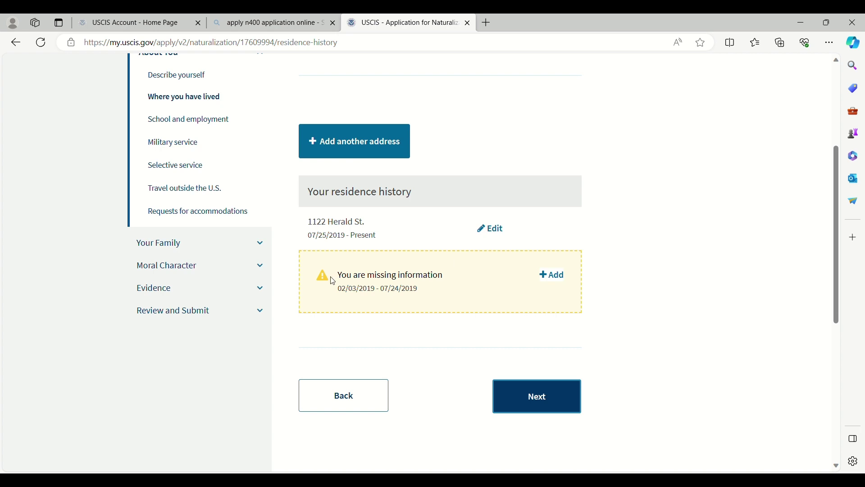
Step: Continue from the residence history to the School and employment page
click(528, 395)
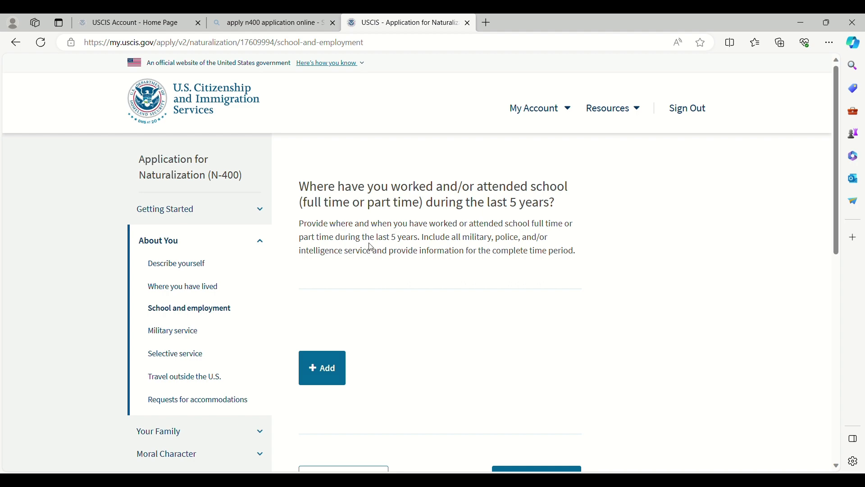
Step: Add a new school/employment entry, initially choosing self-employment as its type
click(324, 368)
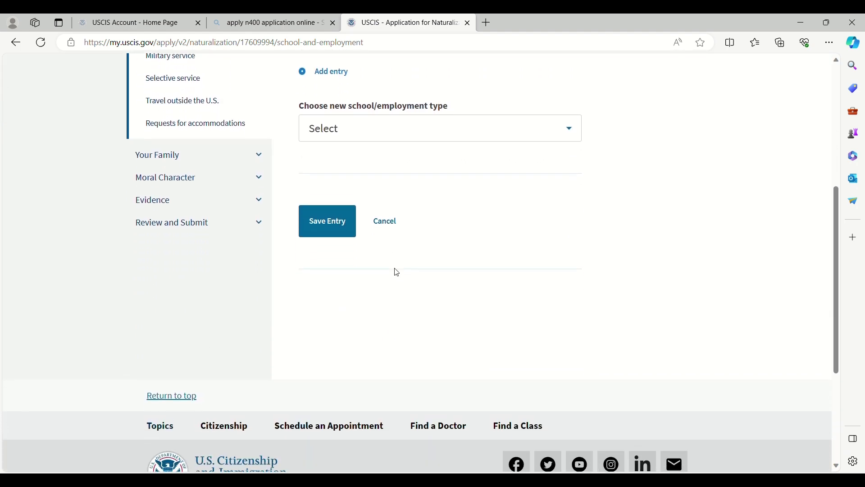
scroll(397, 272, up, 3)
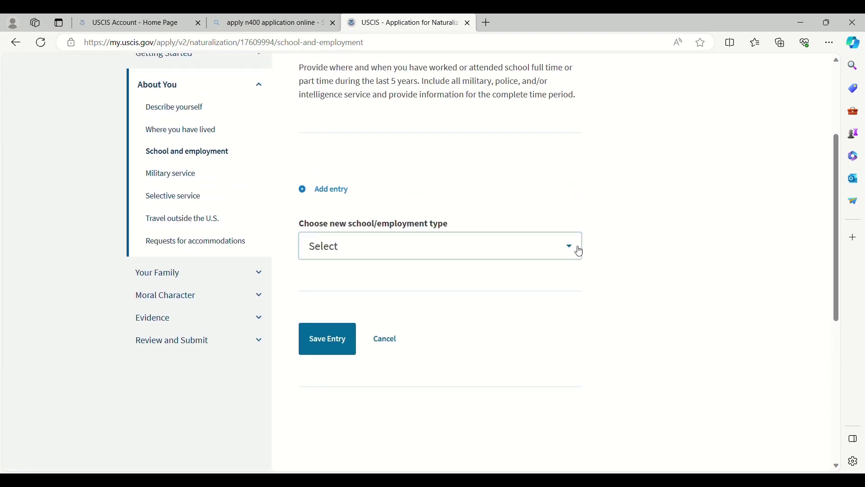
click(580, 251)
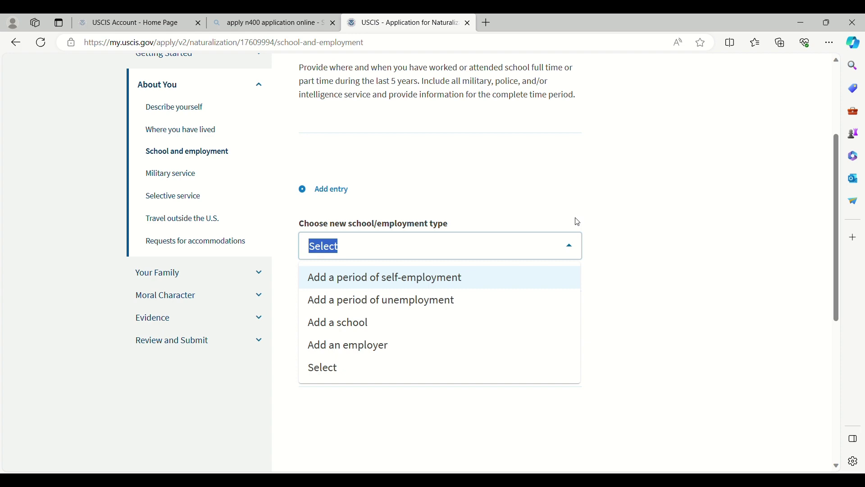
scroll(585, 299, down, 4)
scroll(581, 295, up, 3)
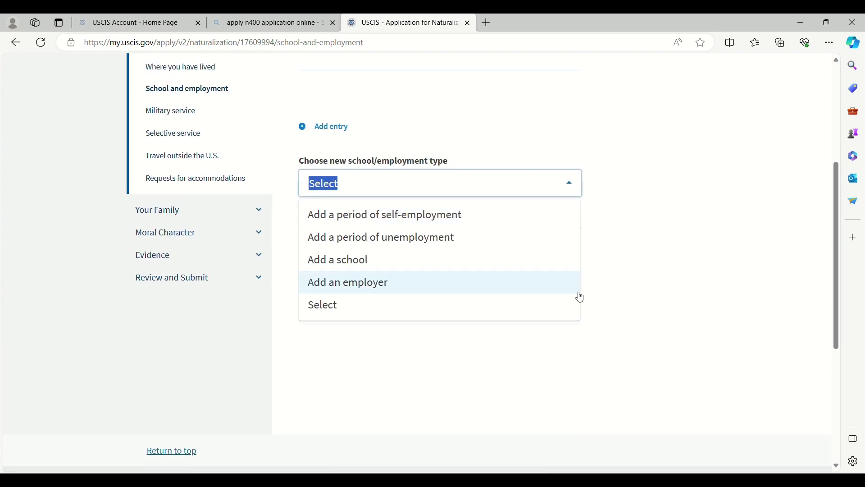
click(428, 223)
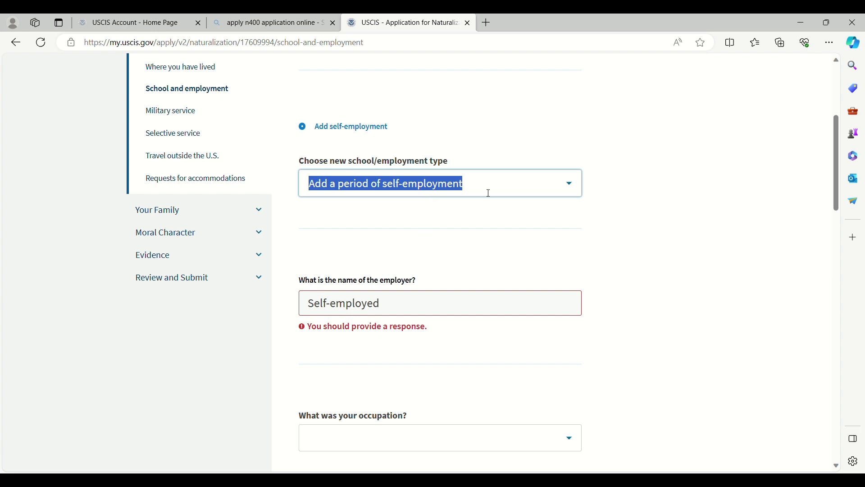
Step: Switch the entry type to 'Add an employer' and focus the employer name field
click(571, 183)
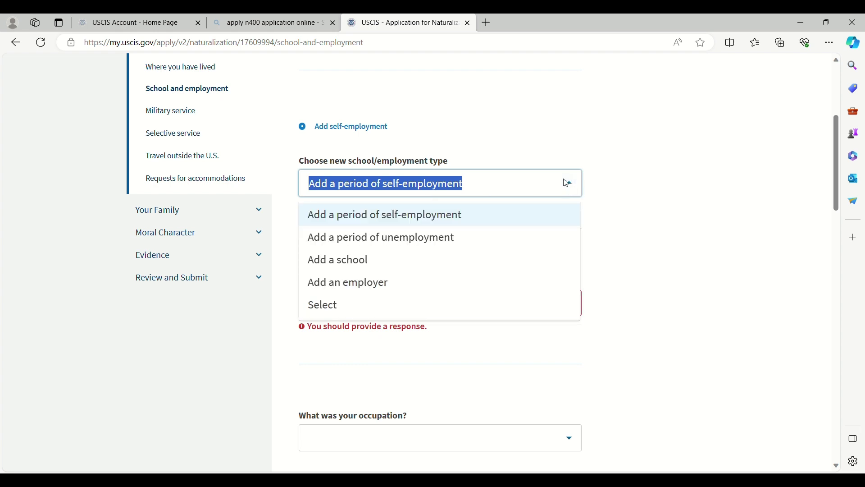
click(374, 282)
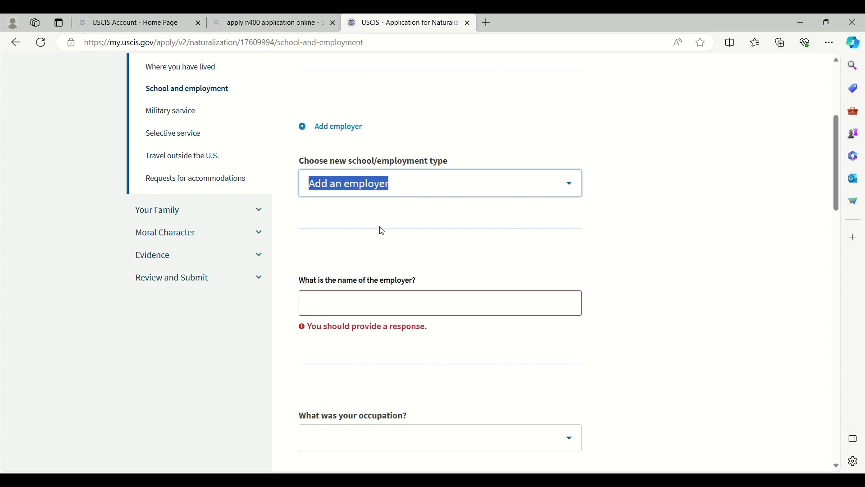
click(428, 194)
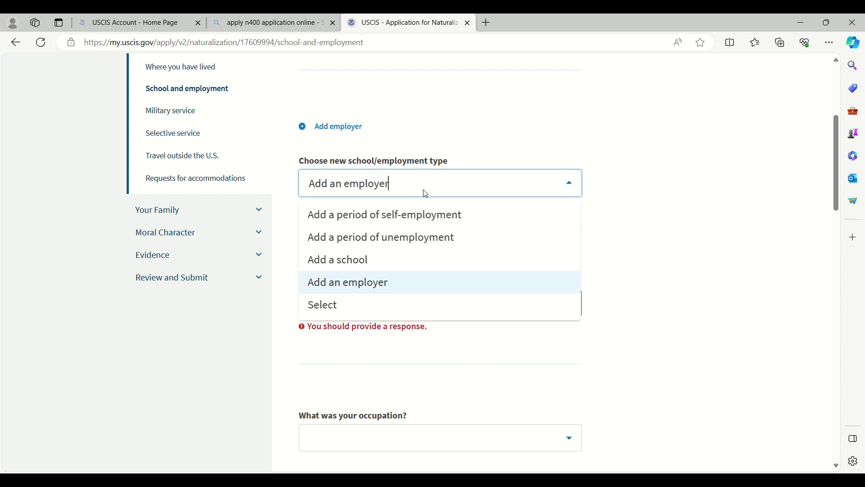
click(410, 188)
click(296, 197)
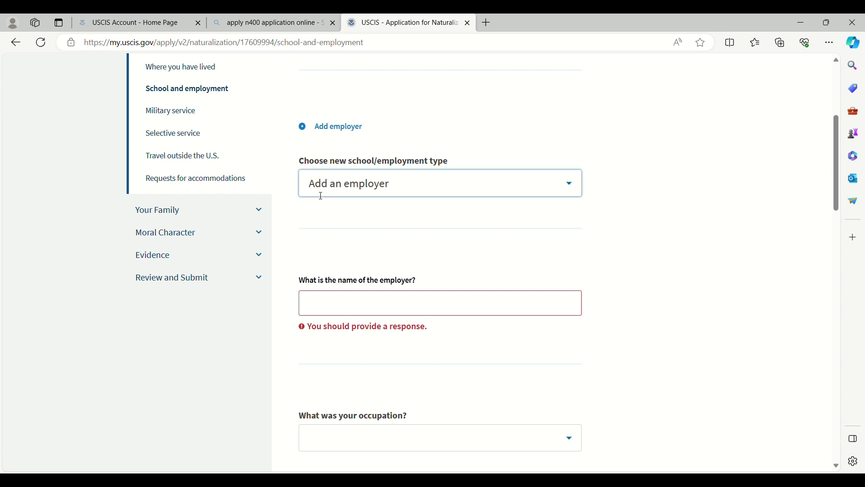
click(351, 184)
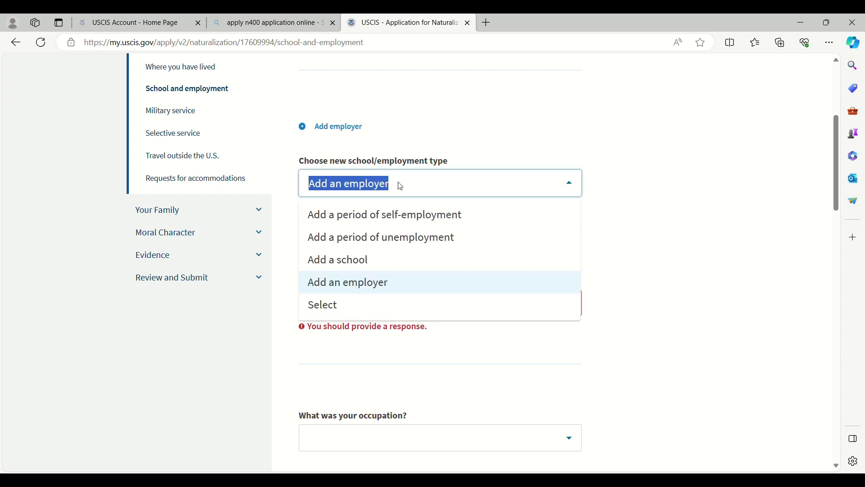
text(Targe)
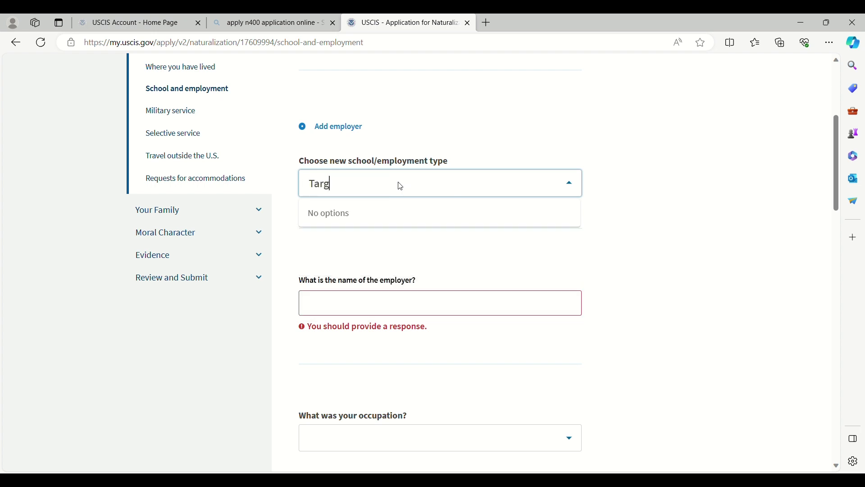
key(BackSpace)
key(BackSpace)
key(BackSpace)
key(BackSpace)
key(BackSpace)
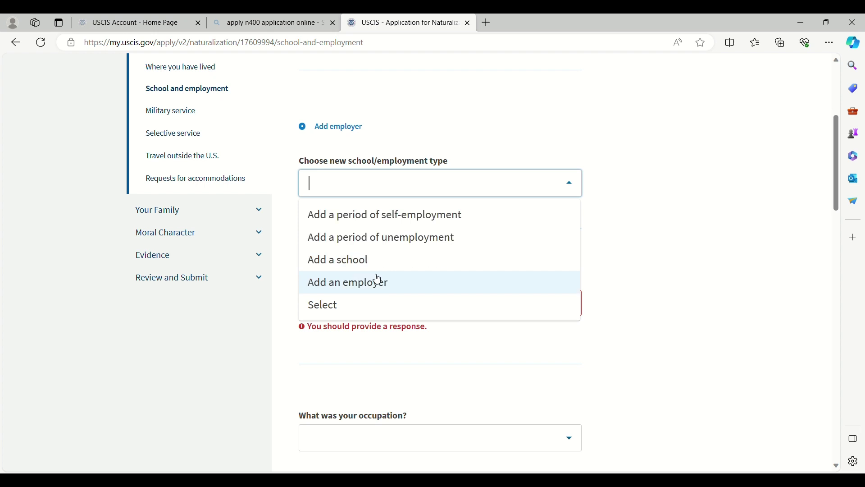
click(377, 281)
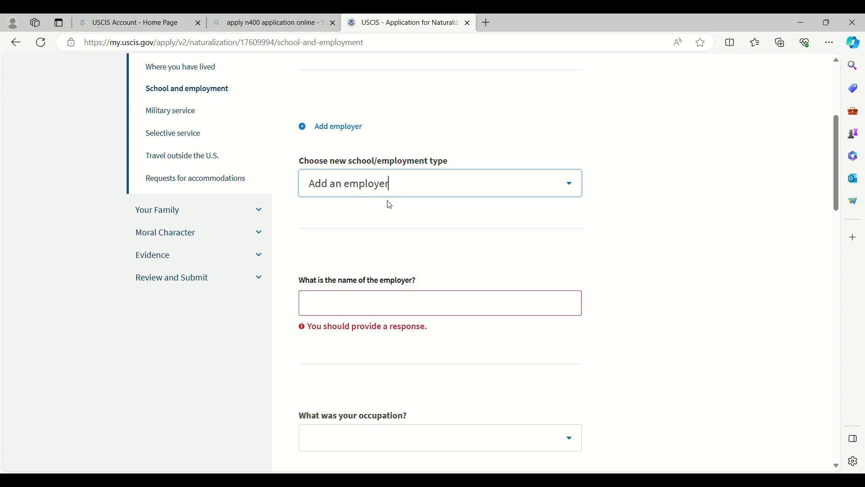
click(376, 308)
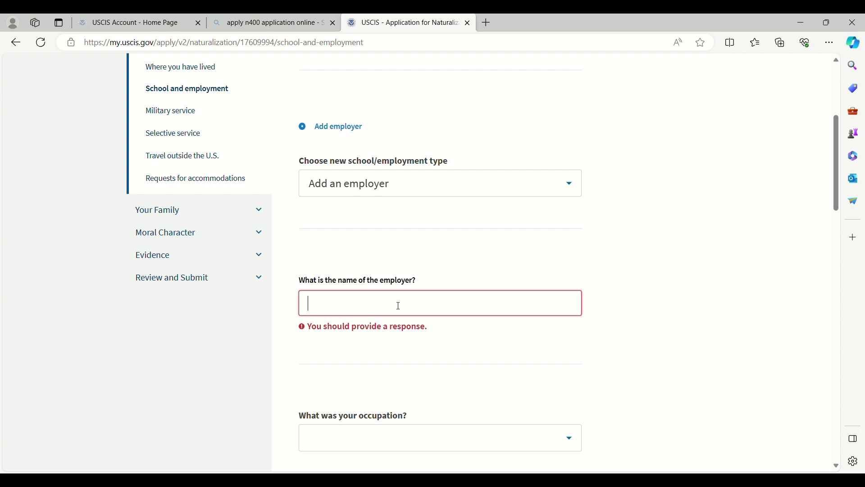
Step: Enter employer name Target with occupation Admin Support, Including Clerks
text(Target)
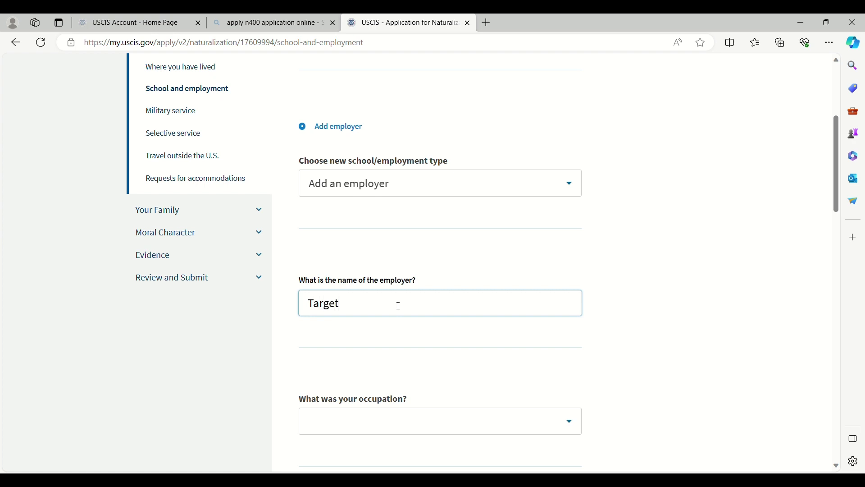
click(572, 422)
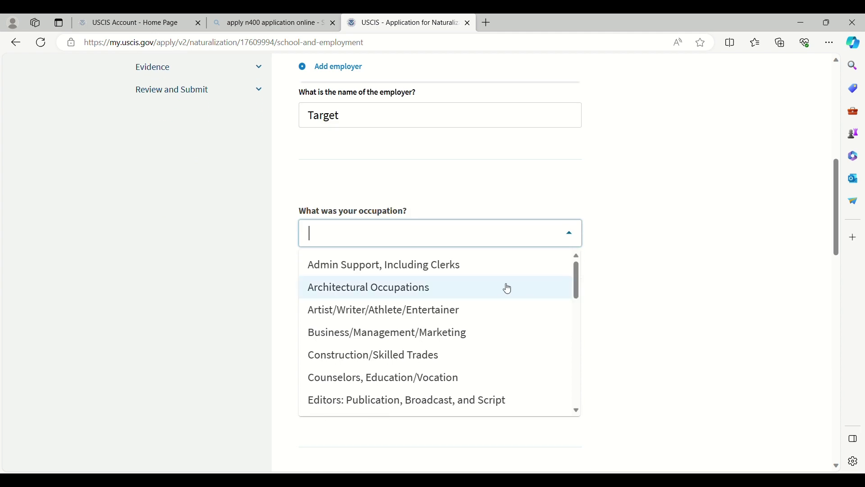
click(462, 277)
scroll(467, 284, down, 3)
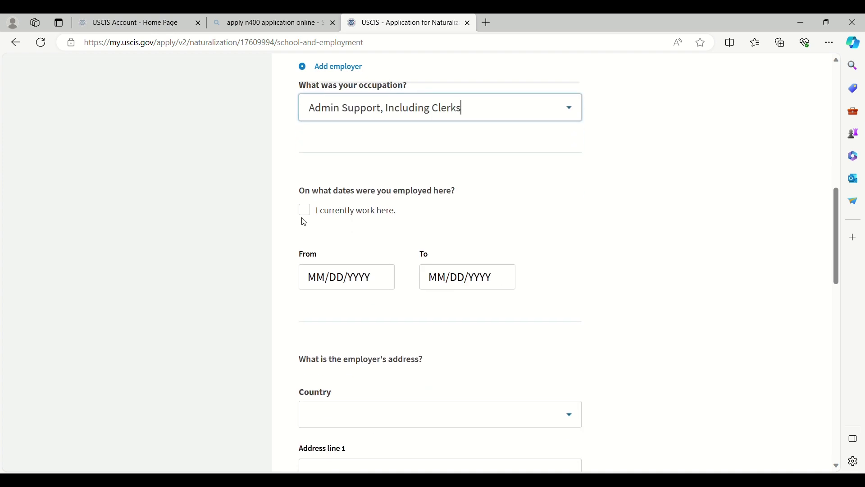
Step: Mark 'I currently work here', set start date 01/02/2023, and save the entry
click(305, 210)
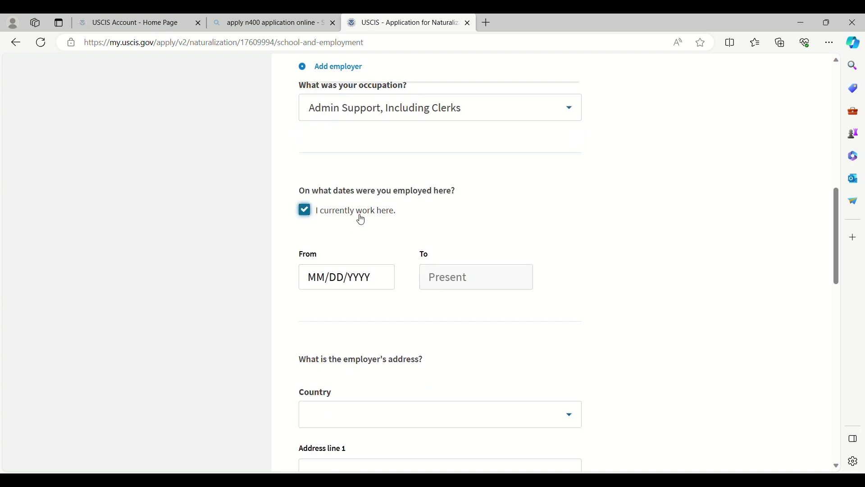
click(377, 280)
drag(378, 281, 306, 279)
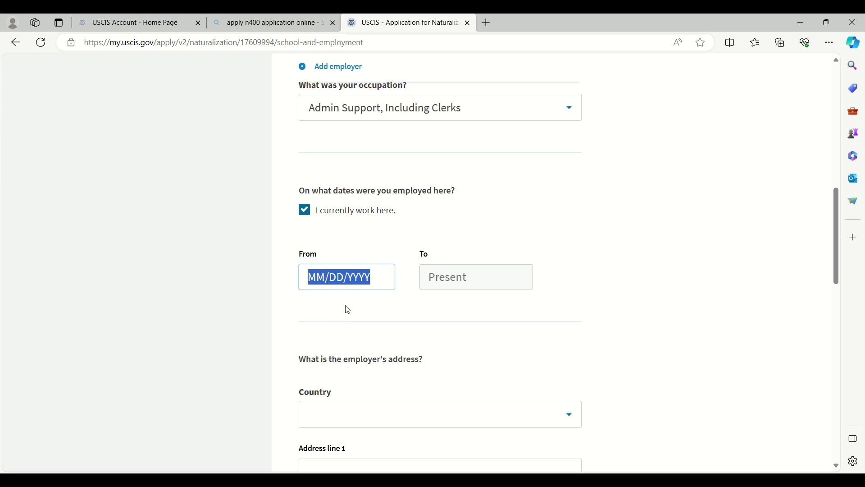
text(01/02/)
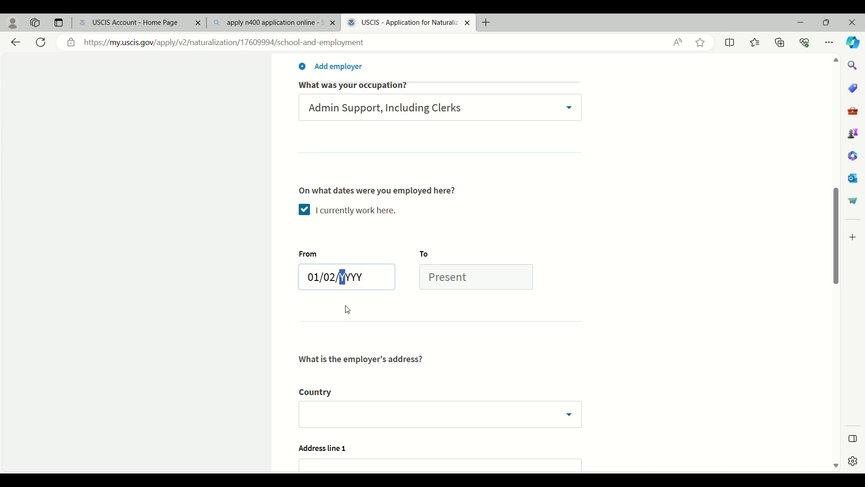
text(2023)
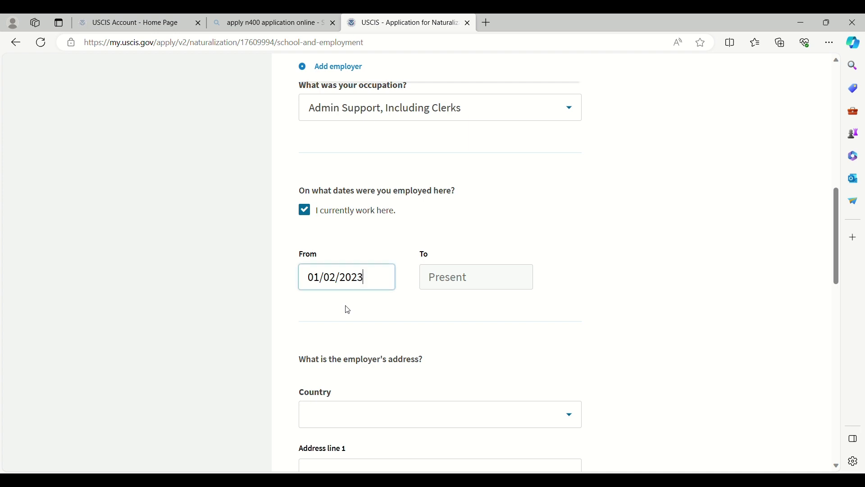
scroll(404, 303, down, 7)
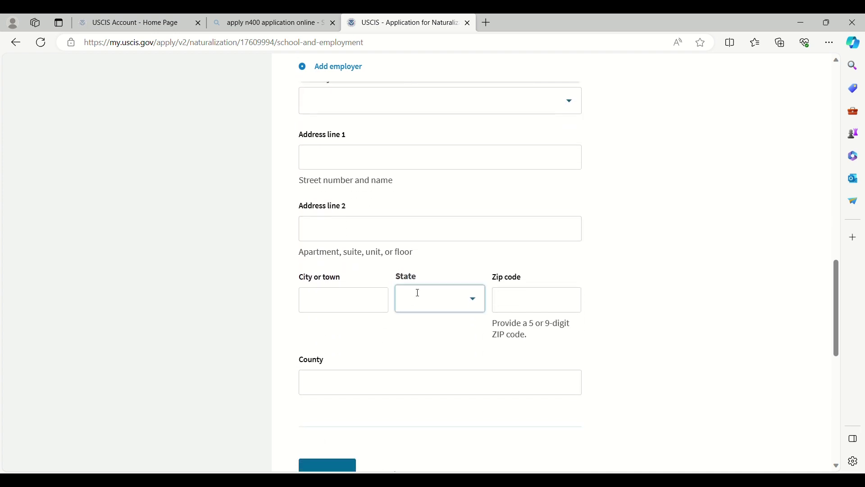
scroll(406, 184, down, 3)
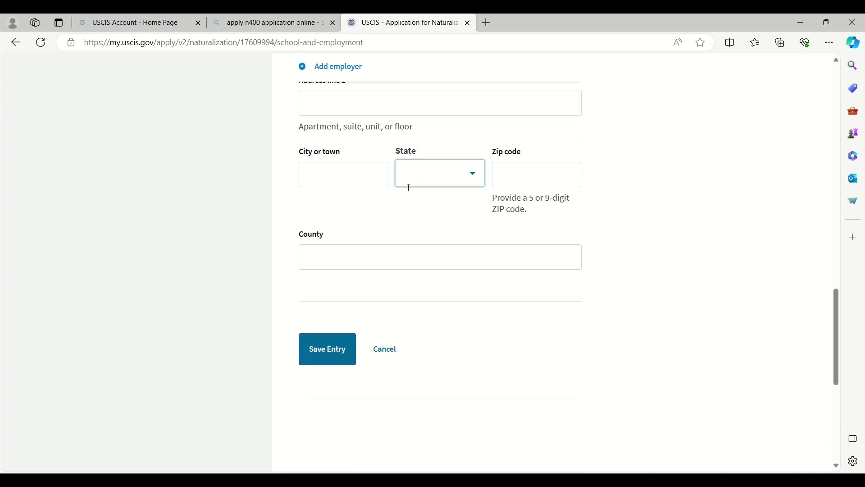
click(328, 353)
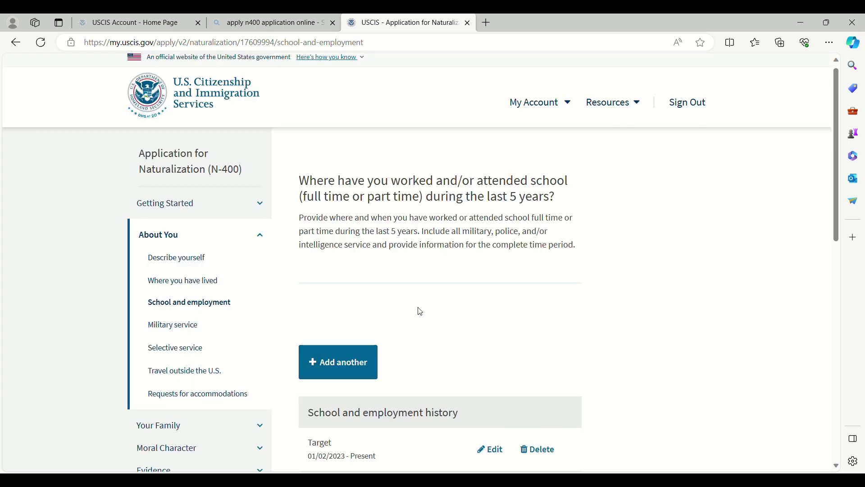
scroll(446, 304, down, 8)
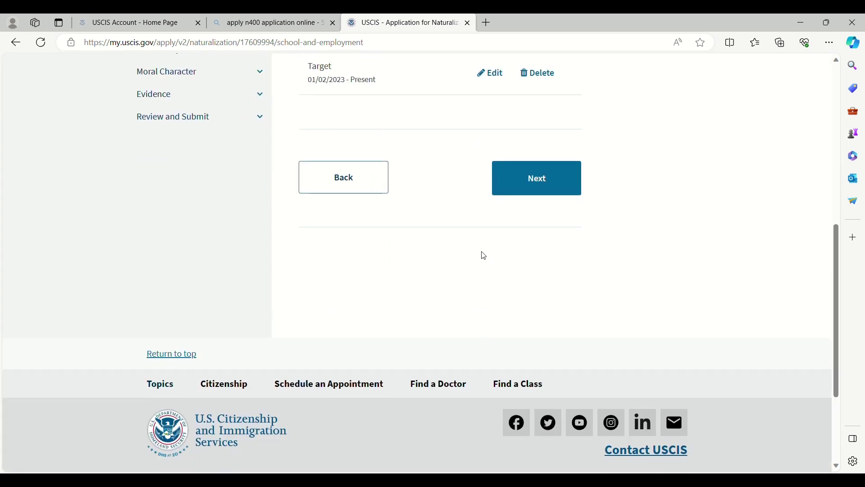
Step: Continue past the 02/03/2019 – 01/01/2023 missing-information warning to Military service
scroll(486, 256, up, 3)
scroll(486, 255, up, 2)
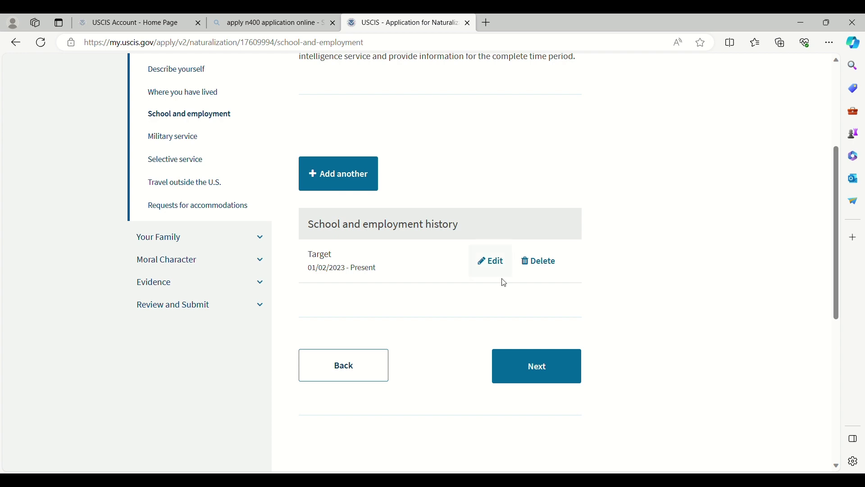
click(529, 369)
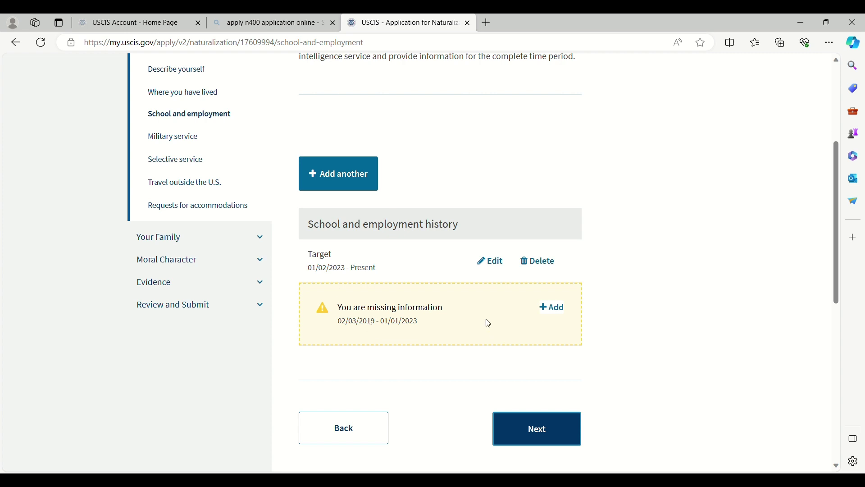
click(526, 442)
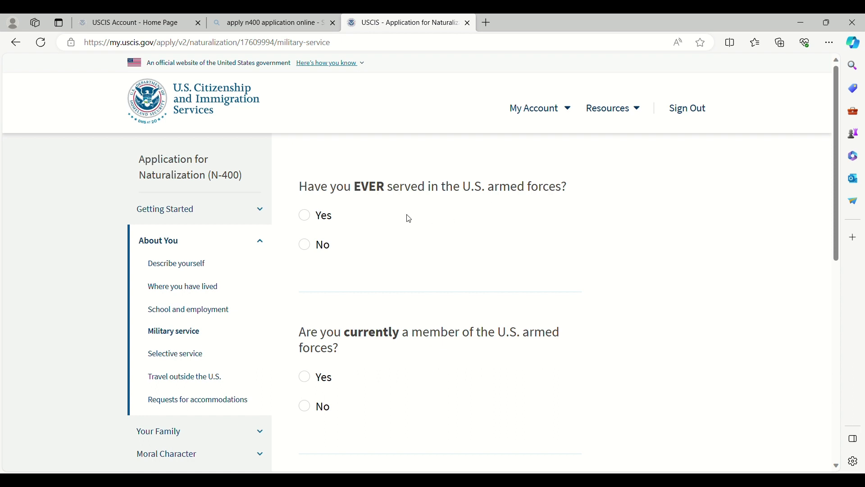
Step: Answer No to both armed forces questions and save the page
click(308, 245)
click(309, 406)
scroll(405, 383, down, 4)
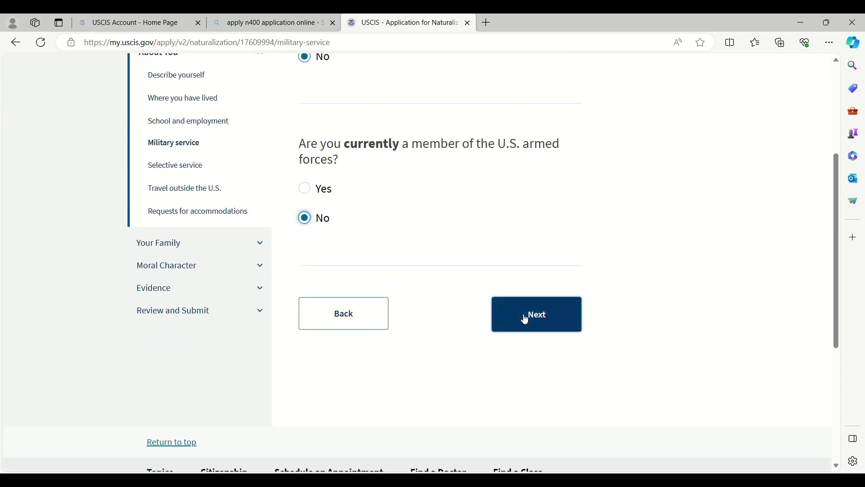
click(526, 321)
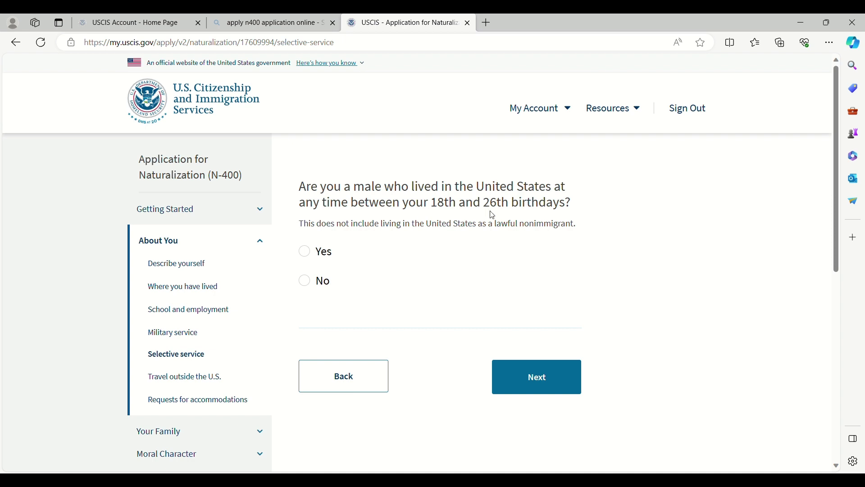
Step: Answer No to selective service, then Yes to trips outside the U.S
click(310, 286)
click(509, 376)
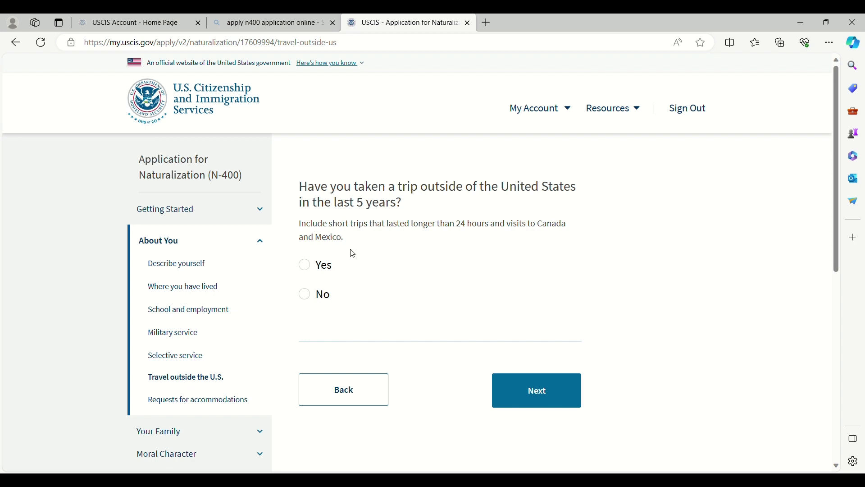
click(308, 268)
Step: Add a Philippines trip from 05/23/2022 to 06/01/2022 to the travel history
click(514, 391)
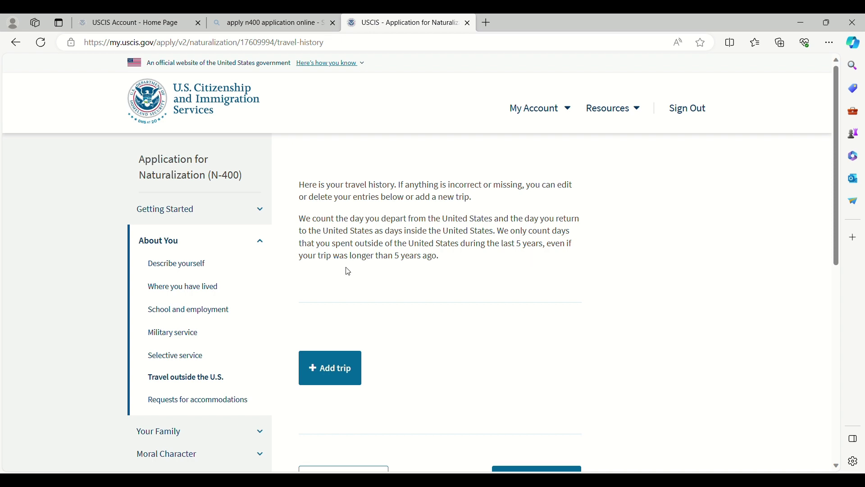
scroll(368, 270, down, 1)
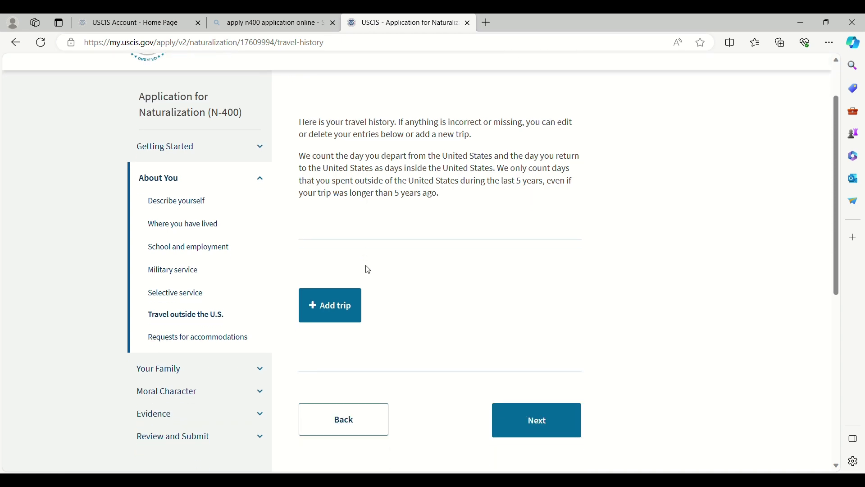
click(318, 313)
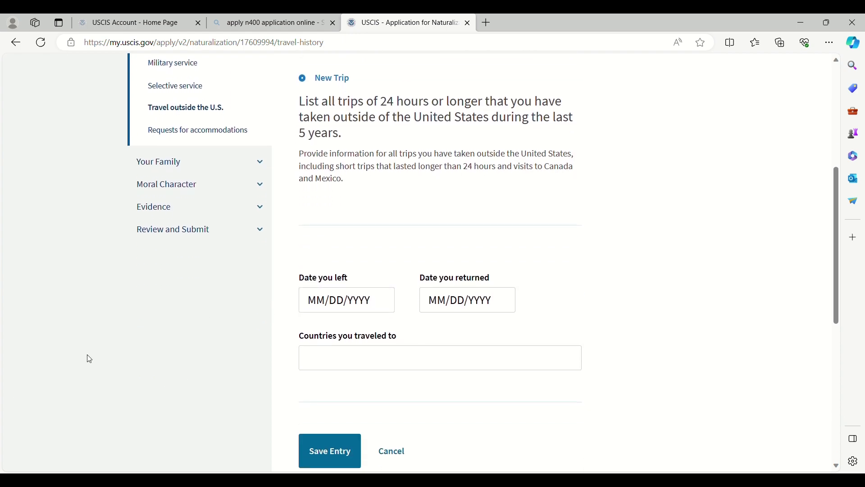
click(342, 305)
drag(373, 300, 309, 302)
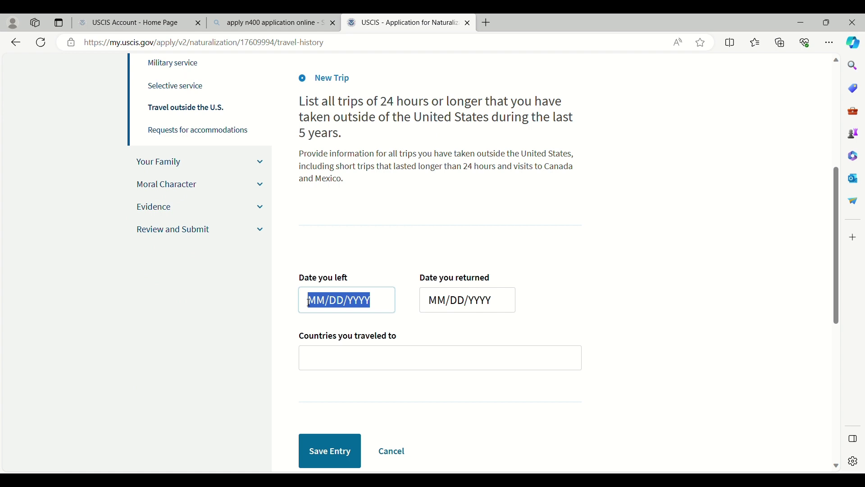
text(05/23/)
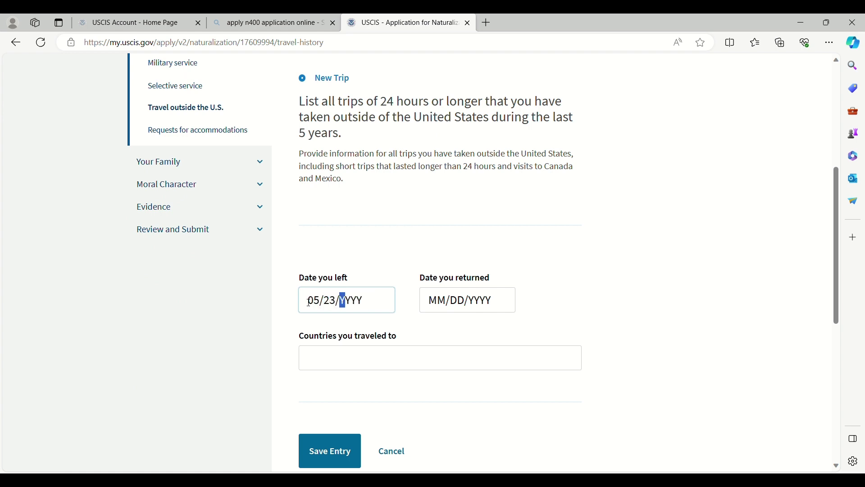
text(2022)
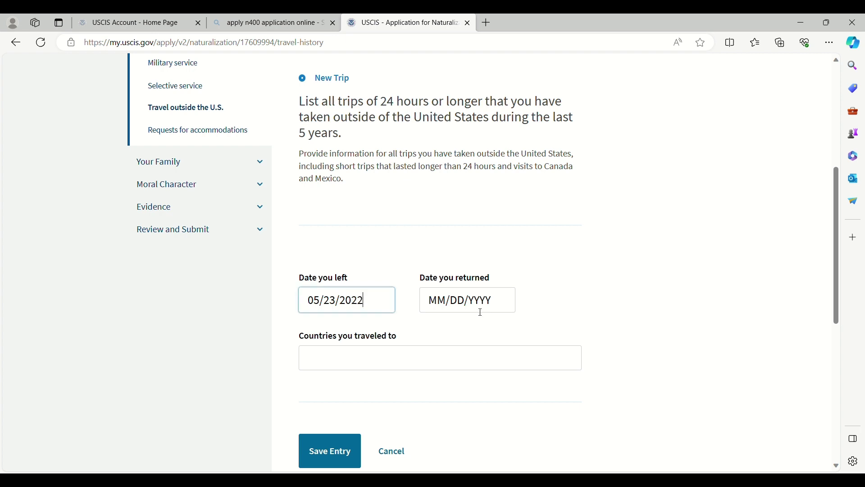
click(487, 303)
text(0)
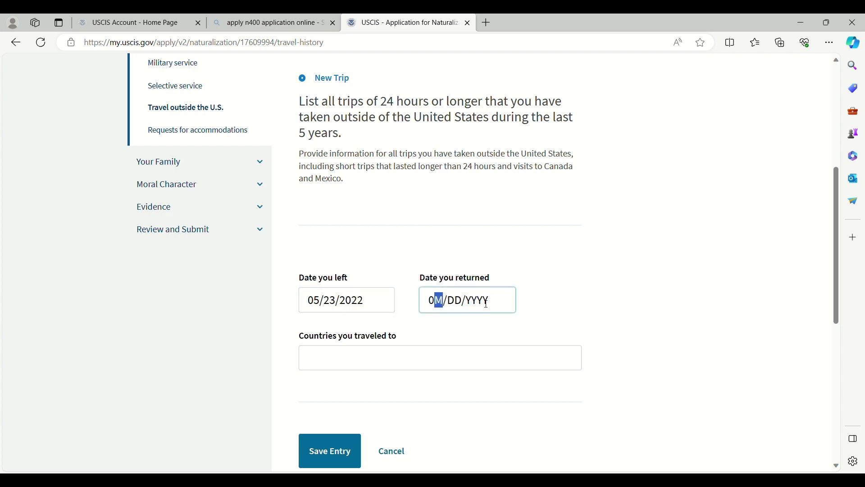
text(6/01/2022)
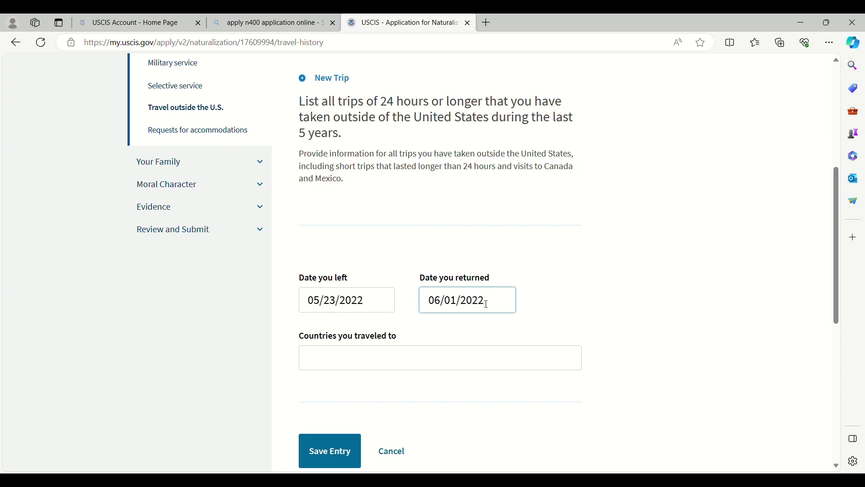
click(429, 357)
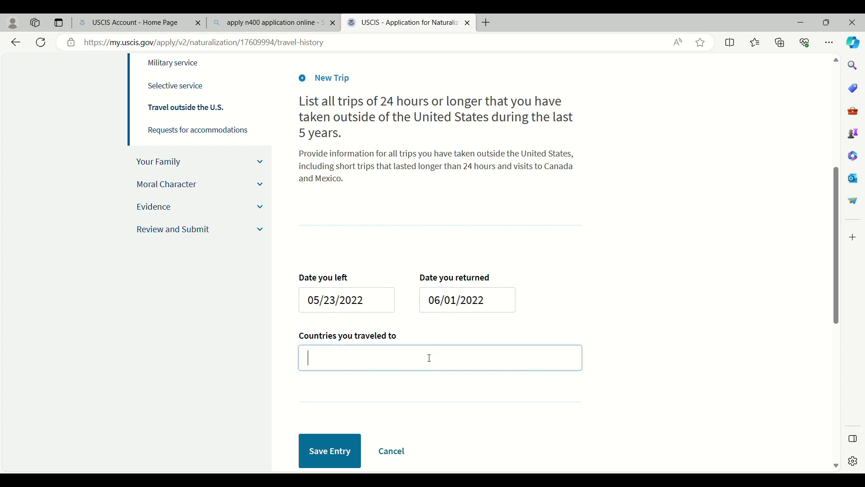
text(Philippines)
click(341, 450)
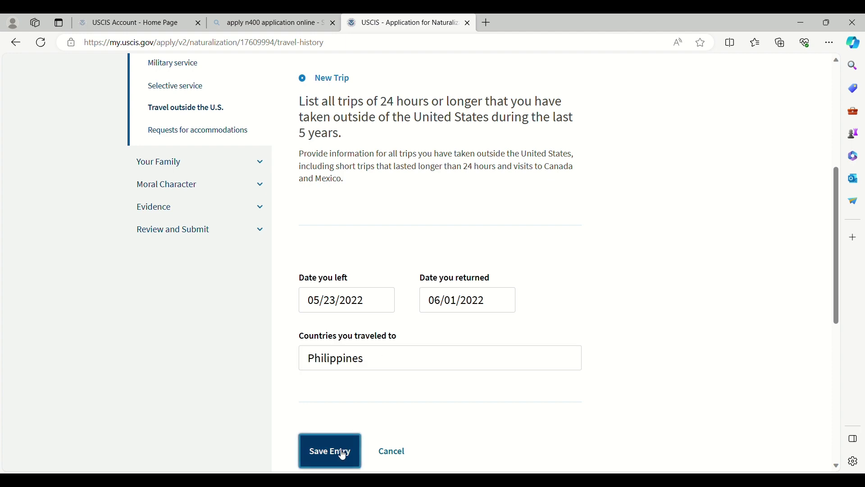
scroll(414, 332, down, 3)
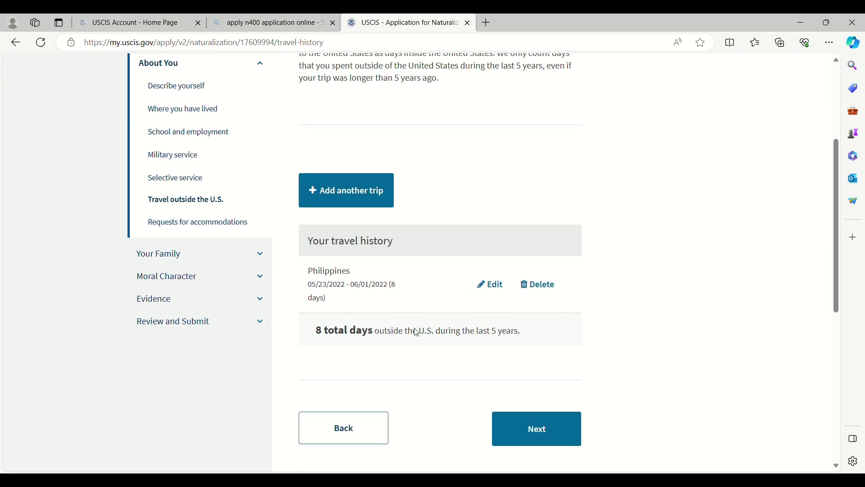
Step: Add a second Philippines trip, 04/21/2023 to 05/04/2023, and continue
click(351, 198)
click(315, 197)
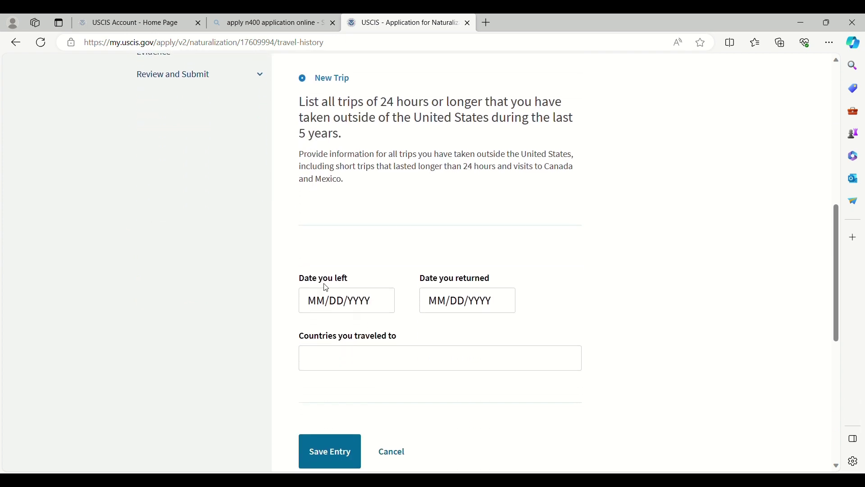
drag(371, 301, 299, 307)
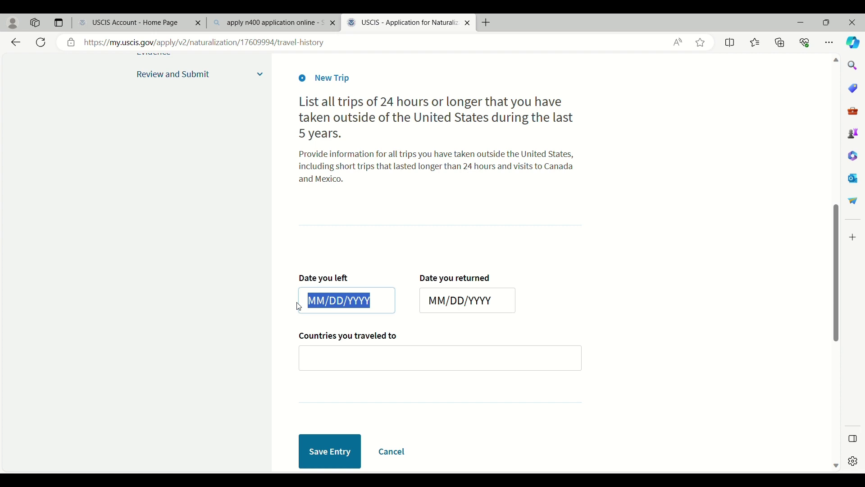
text(04/21/)
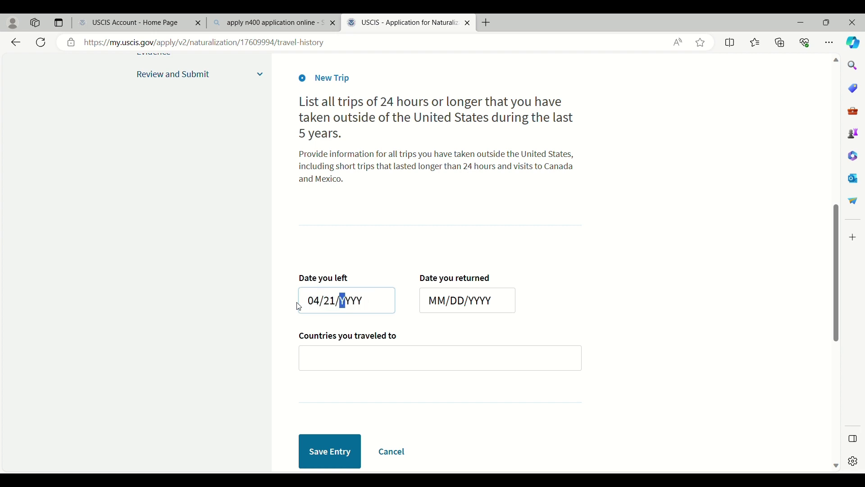
text(2023)
click(464, 310)
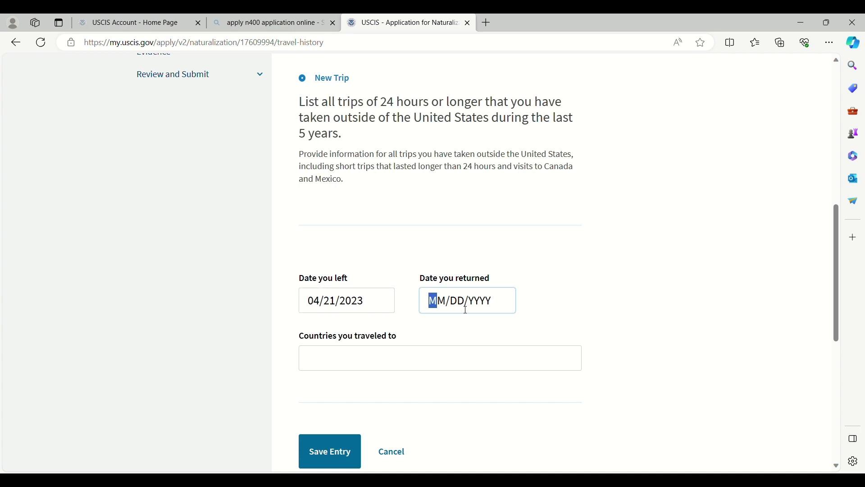
text(05/)
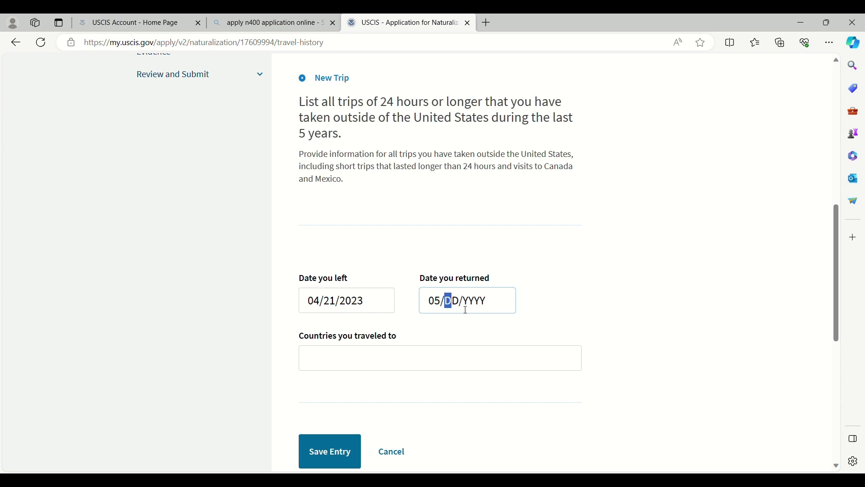
text(04/2023)
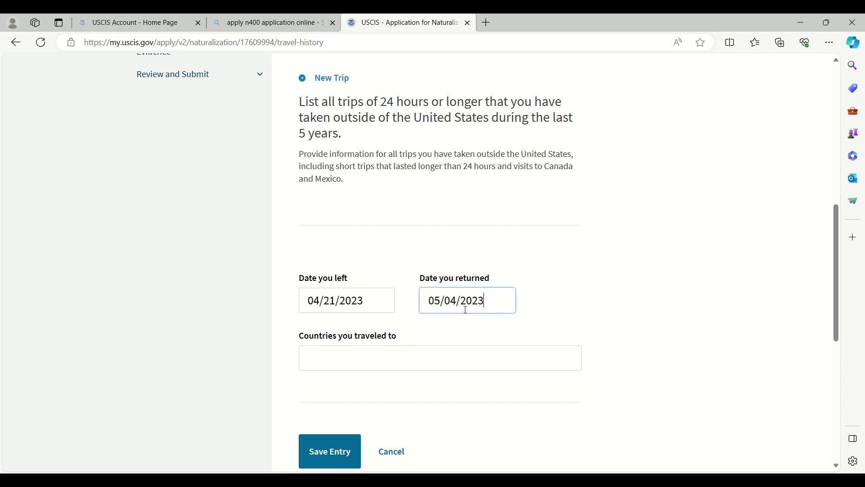
click(445, 365)
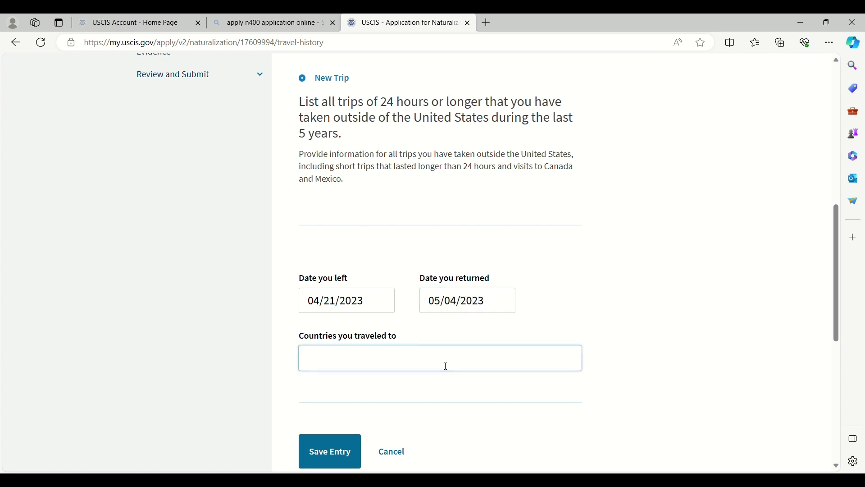
text(Philippines)
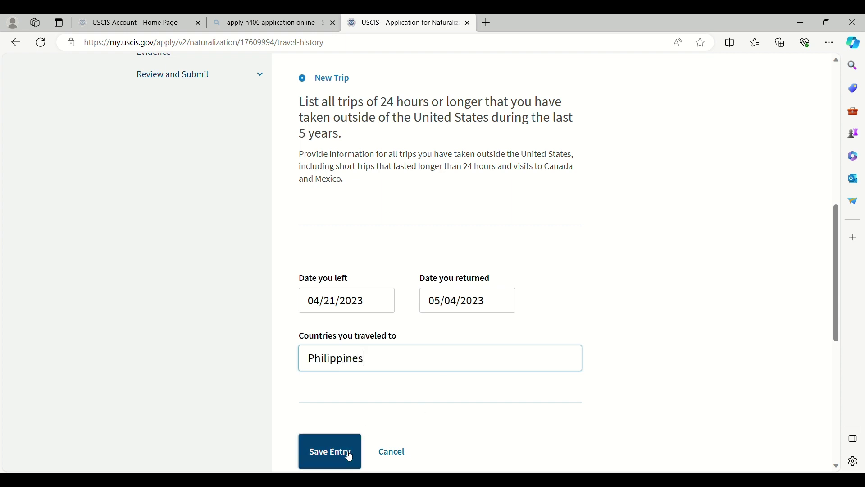
click(349, 457)
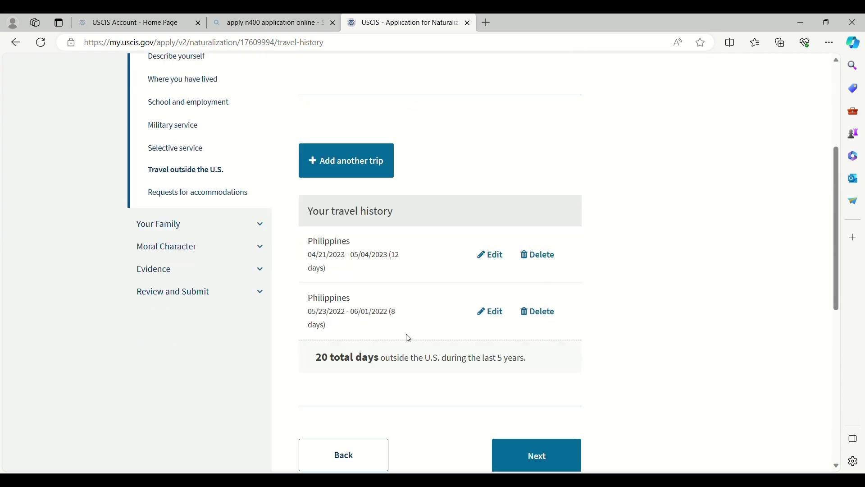
scroll(408, 338, down, 1)
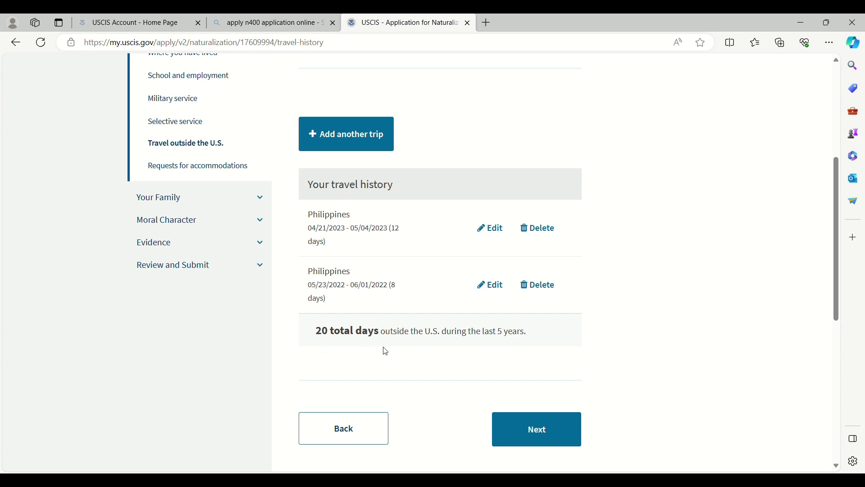
click(521, 426)
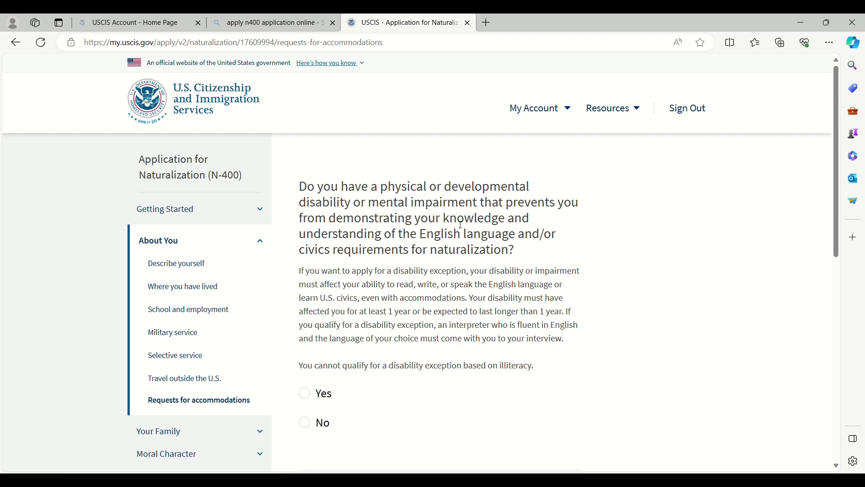
Step: Answer No to the disability exception question
click(305, 423)
scroll(486, 408, down, 4)
click(535, 339)
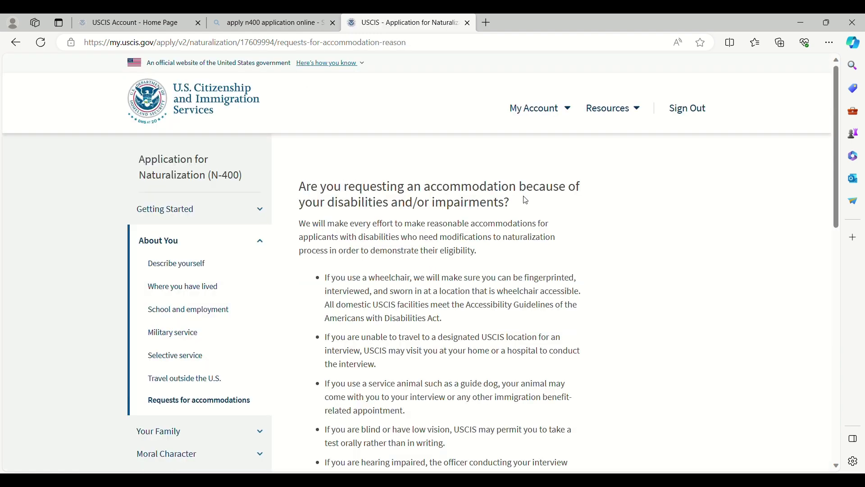
Step: Answer No to requesting a disability accommodation
scroll(514, 207, down, 5)
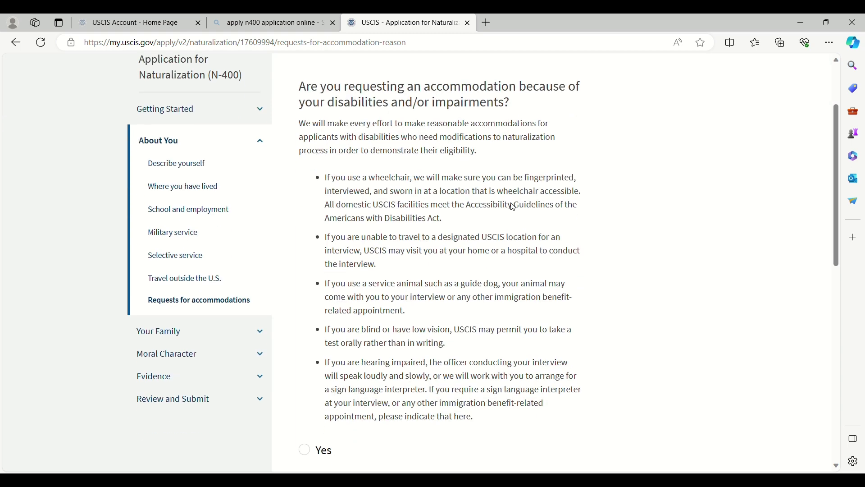
click(305, 329)
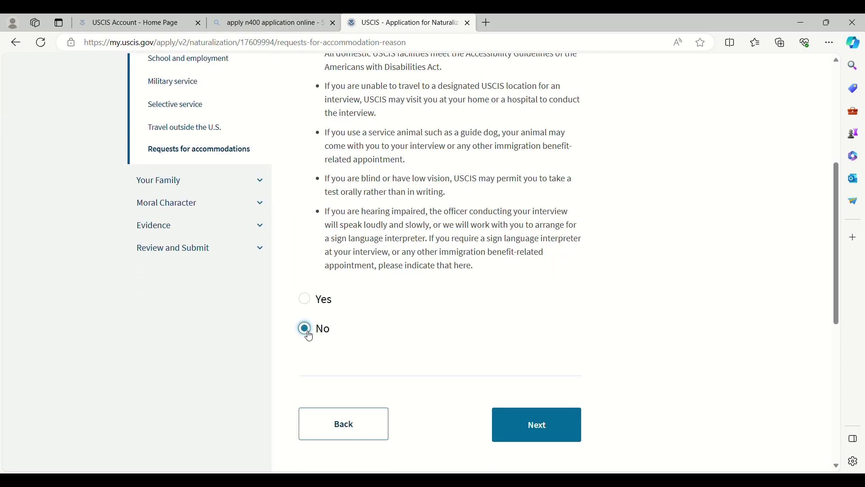
click(533, 425)
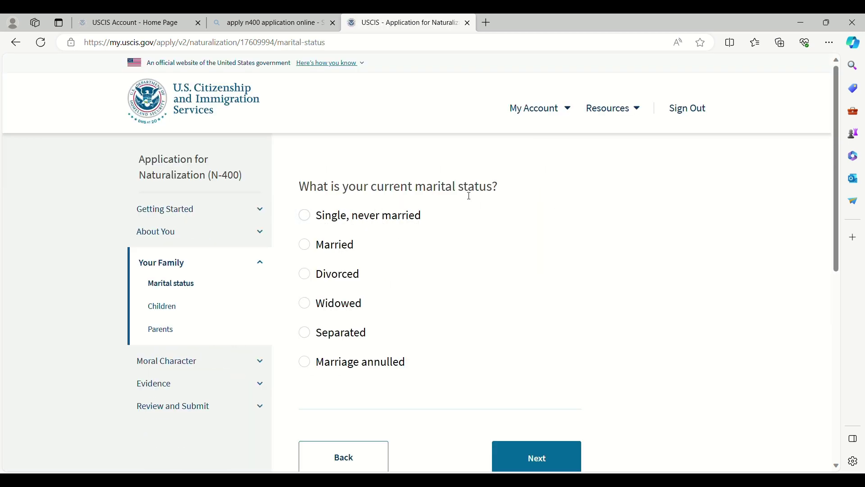
Step: Set the marital status to Married and move past the spouse name page
click(305, 245)
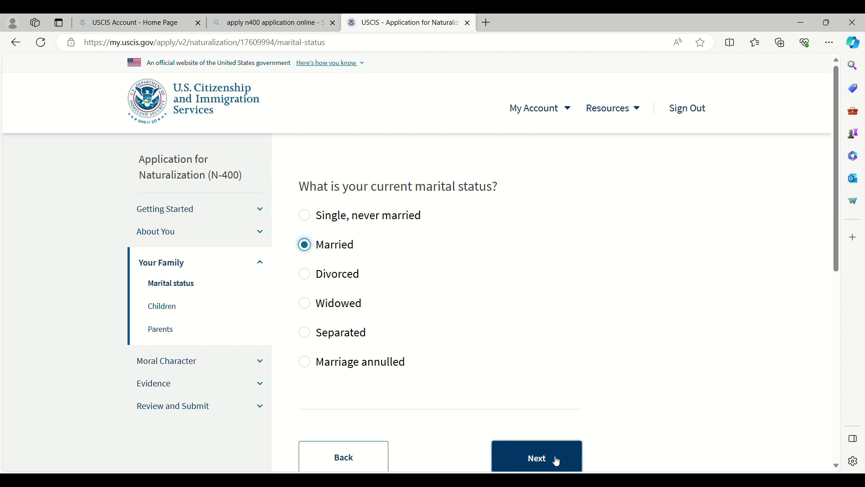
click(556, 458)
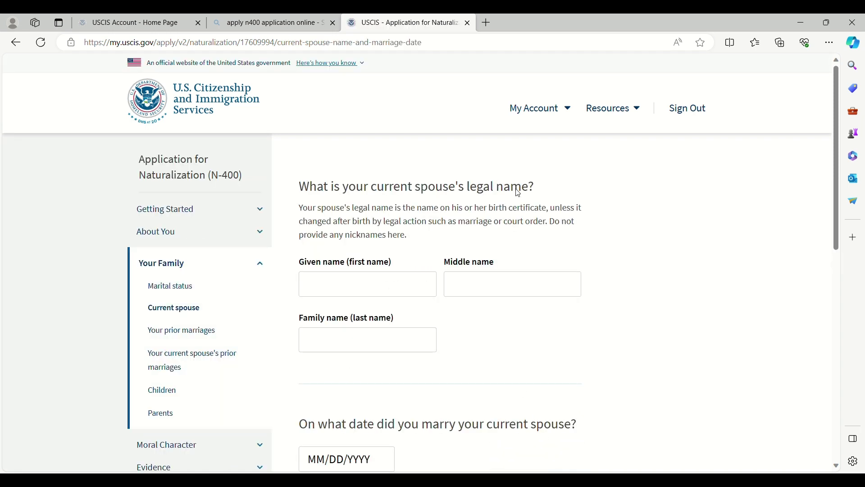
click(417, 277)
scroll(423, 258, down, 2)
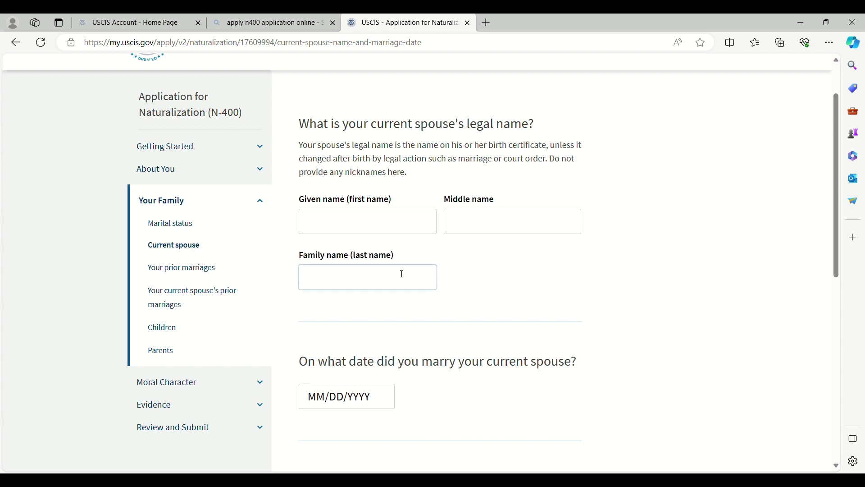
scroll(397, 282, down, 2)
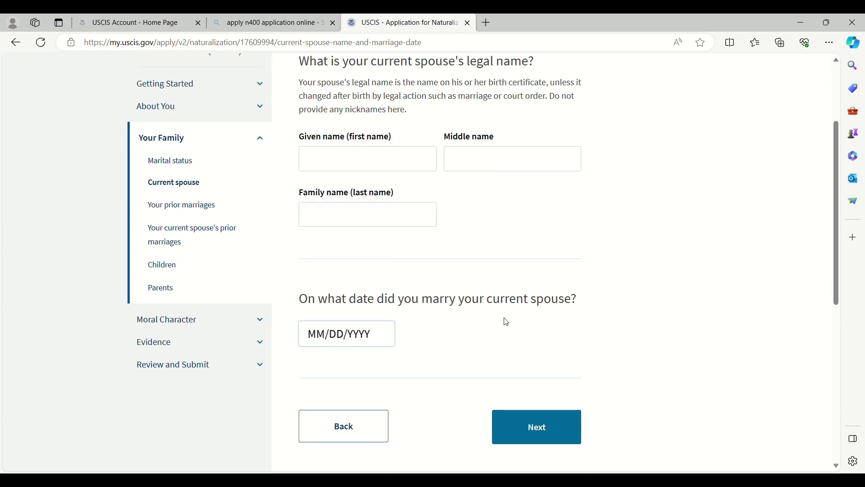
click(531, 439)
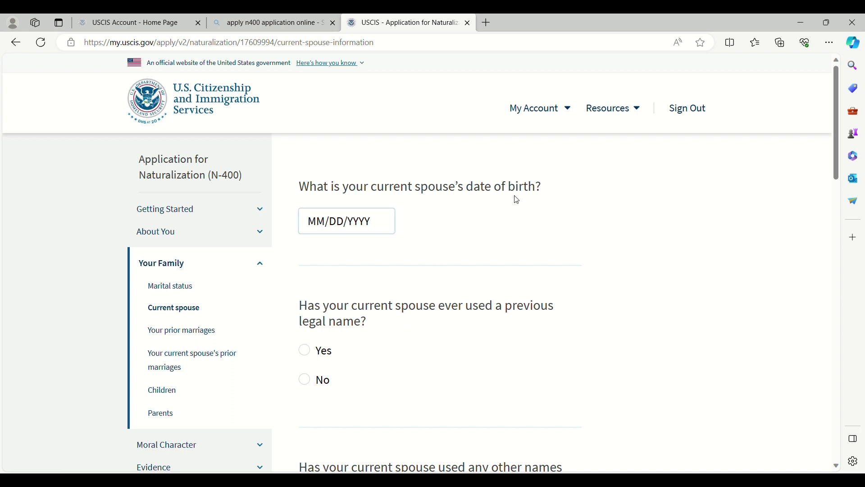
Step: Answer No to the spouse's previous legal name and other names questions
scroll(403, 230, down, 2)
scroll(404, 231, down, 1)
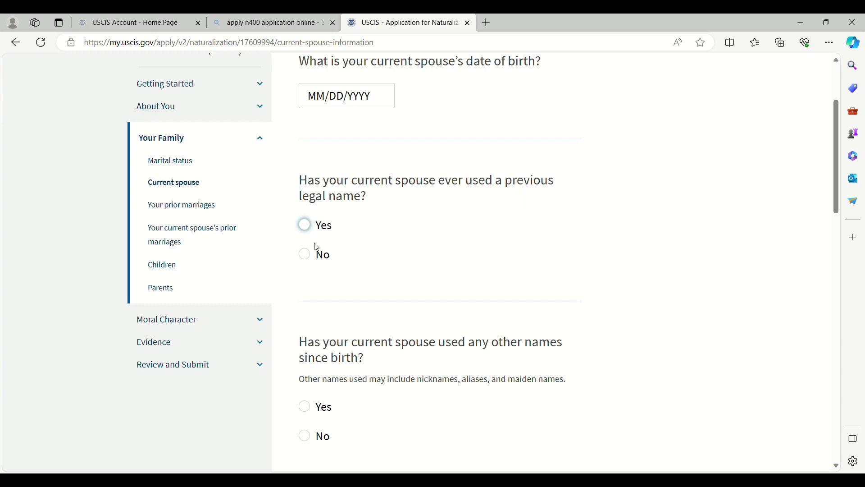
click(310, 259)
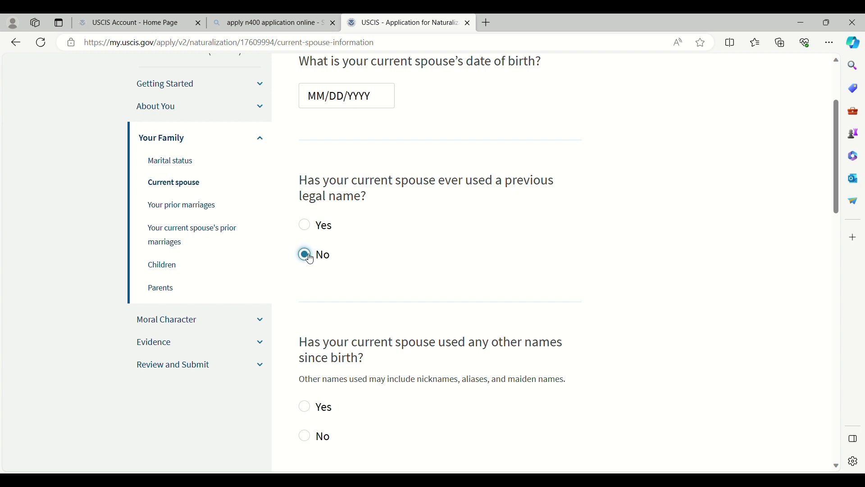
scroll(477, 274, down, 3)
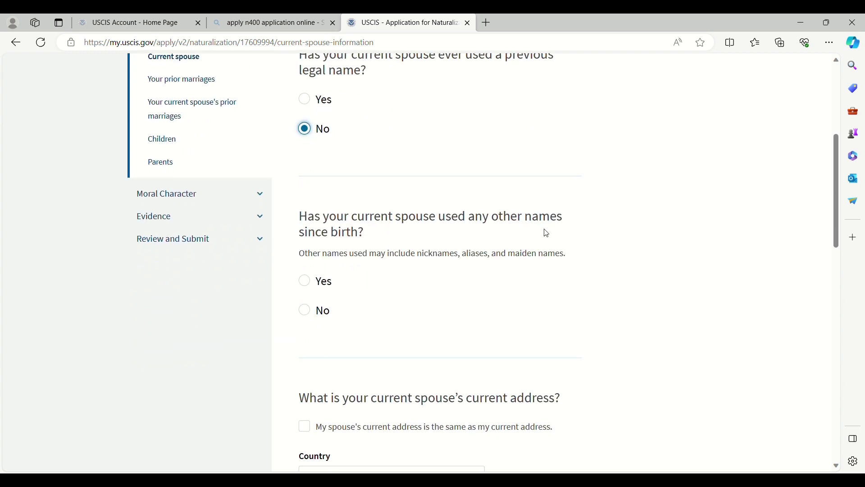
click(306, 311)
scroll(441, 313, down, 3)
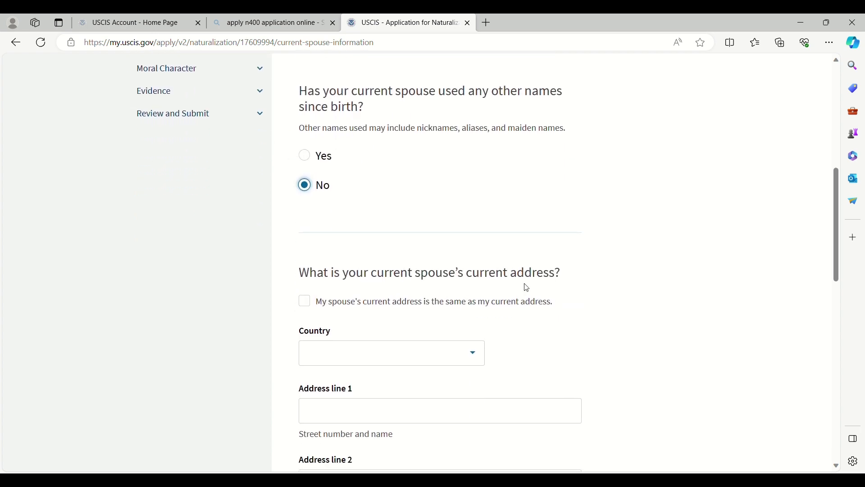
scroll(528, 287, down, 4)
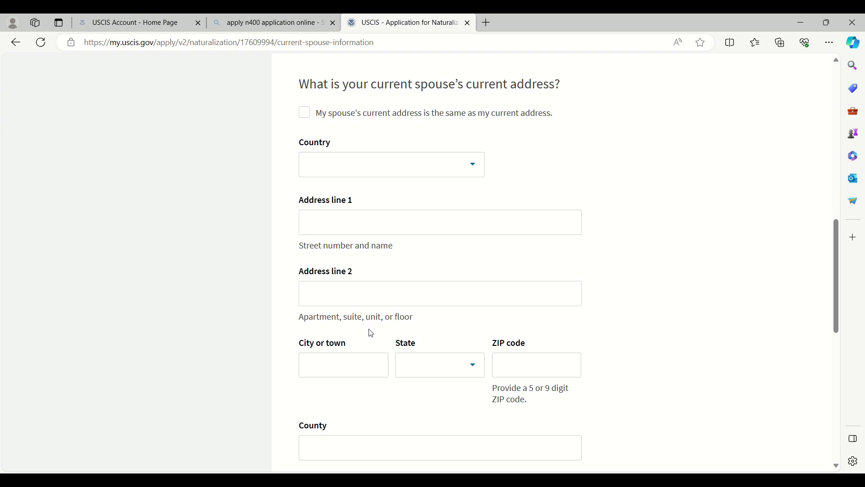
scroll(374, 311, down, 4)
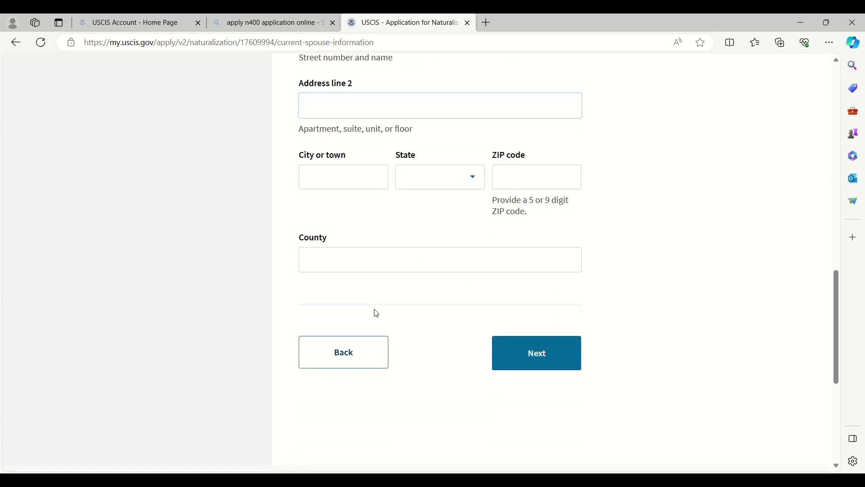
click(513, 351)
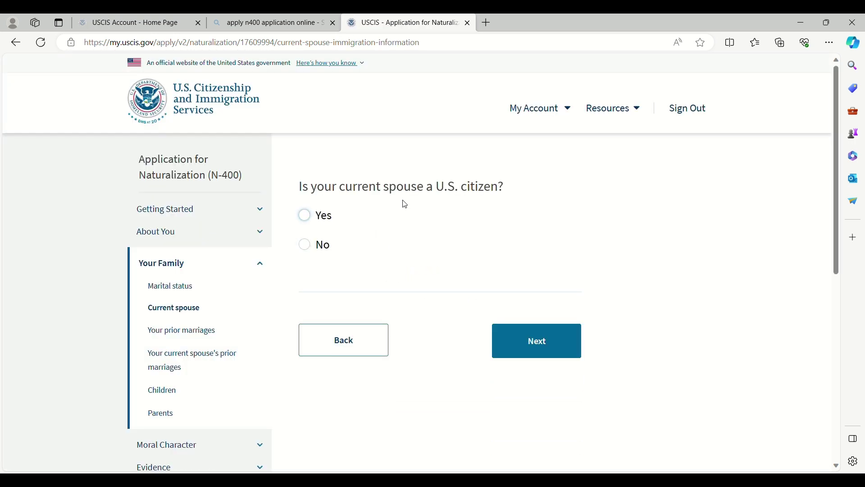
Step: Record that the spouse is a U.S. citizen, citizenship obtained At birth
click(305, 215)
scroll(476, 318, down, 3)
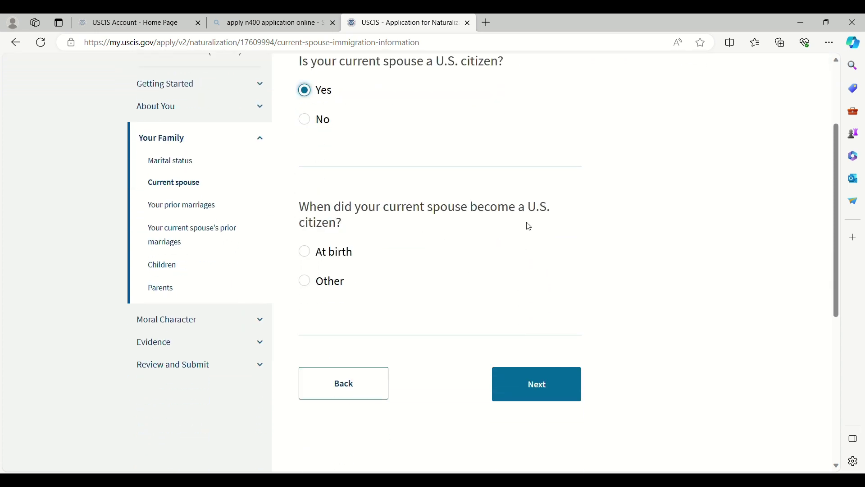
click(306, 252)
click(531, 389)
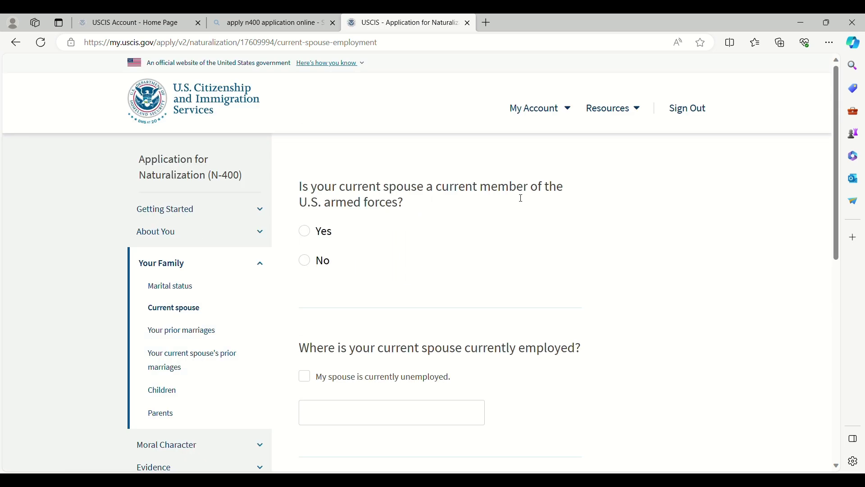
Step: Answer No to the spouse serving in the armed forces
click(311, 267)
scroll(496, 288, down, 3)
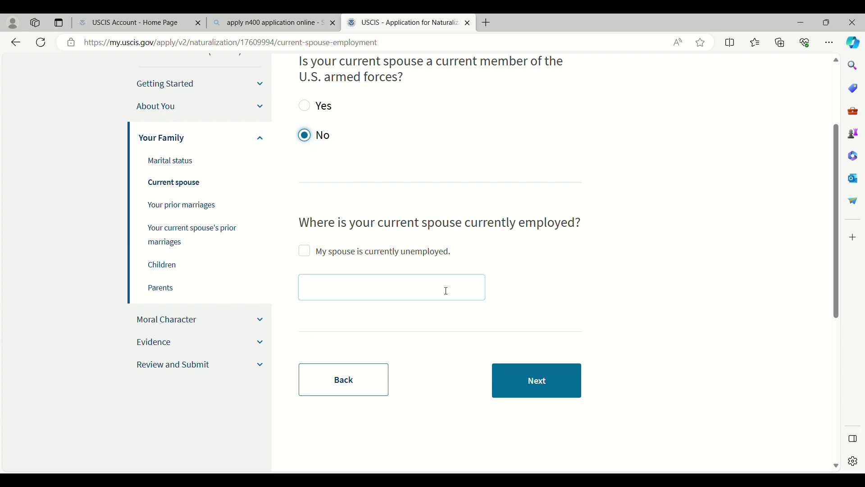
click(538, 387)
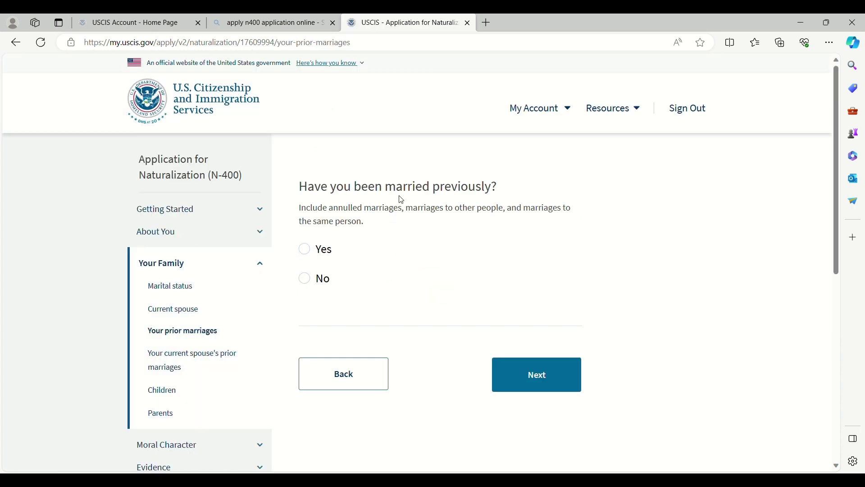
Step: Answer No to both your own and your spouse's previous marriages
click(306, 280)
click(506, 377)
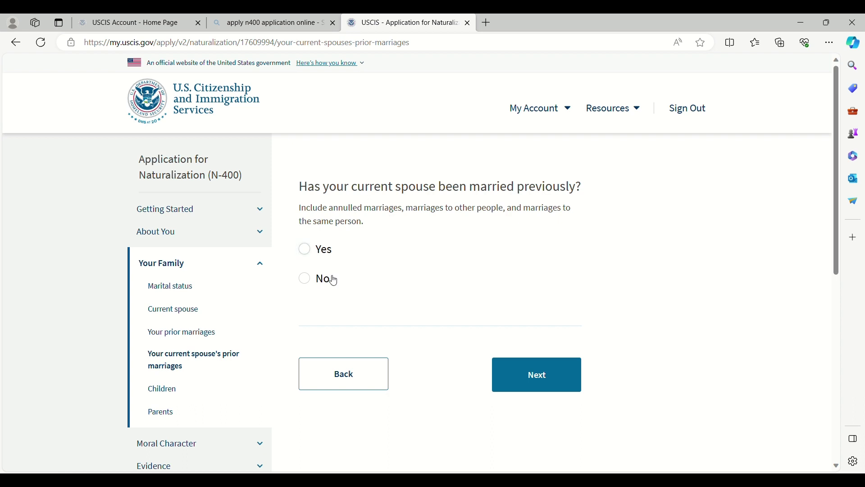
click(307, 281)
click(534, 375)
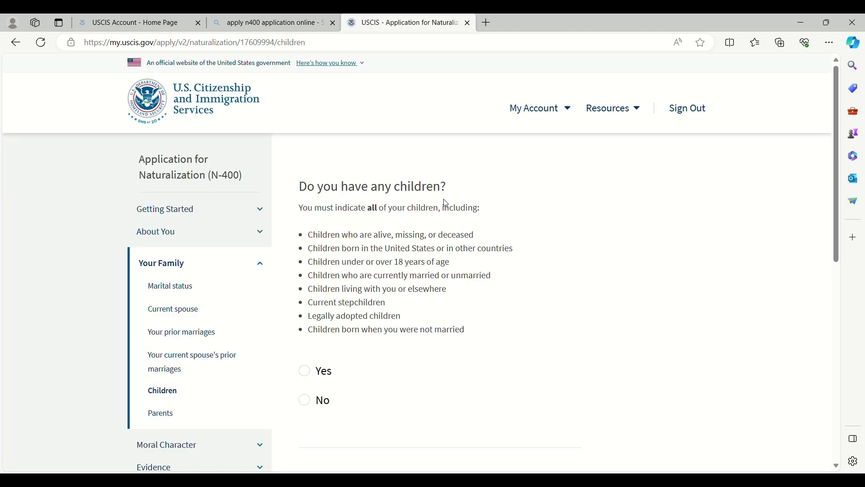
Step: Answer No to having any children
scroll(358, 257, down, 1)
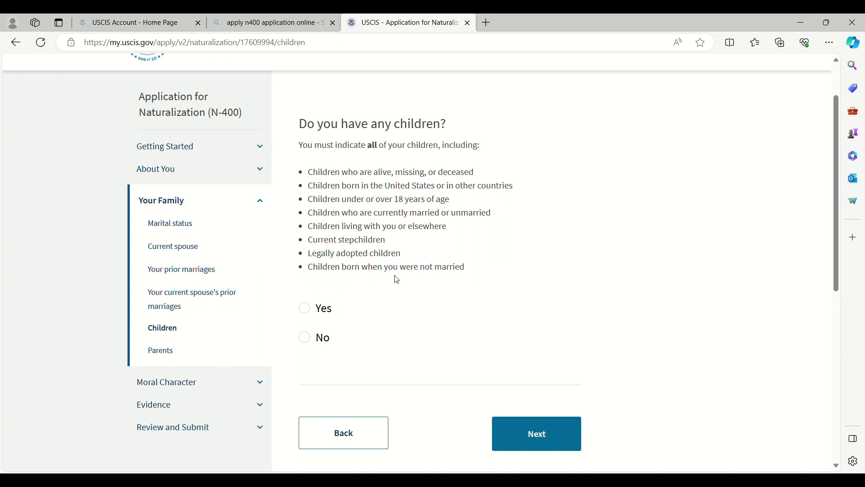
click(305, 339)
click(518, 440)
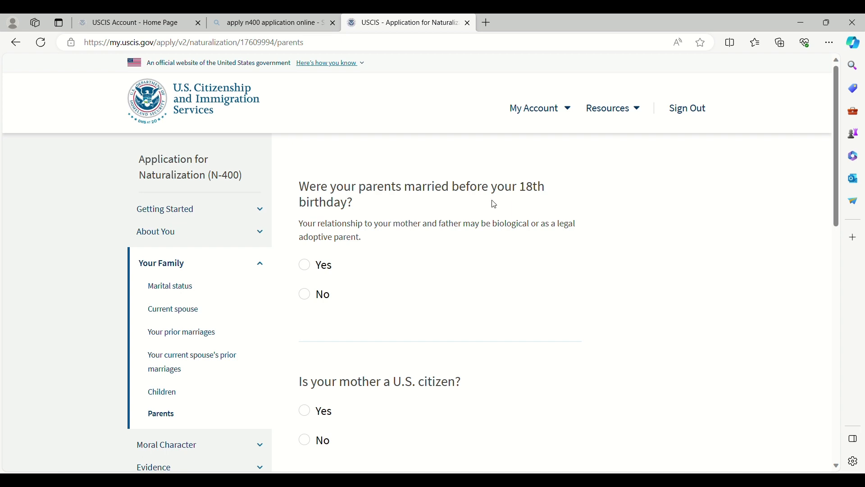
Step: Answer Yes to parents married before 18th birthday, No to mother and father citizens
click(312, 272)
scroll(383, 286, down, 3)
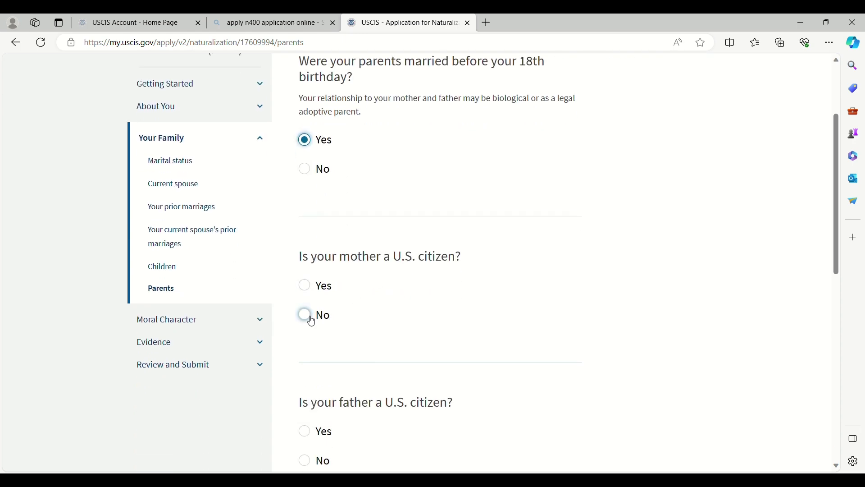
click(311, 318)
scroll(448, 325, down, 3)
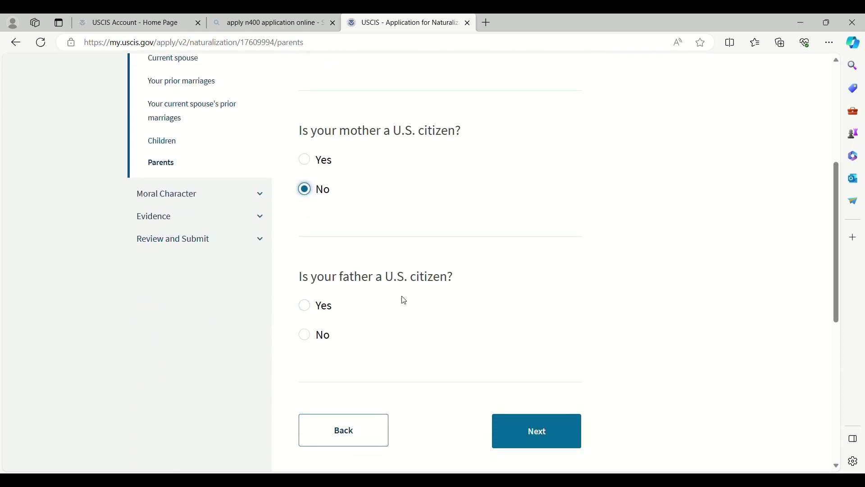
click(305, 335)
click(533, 437)
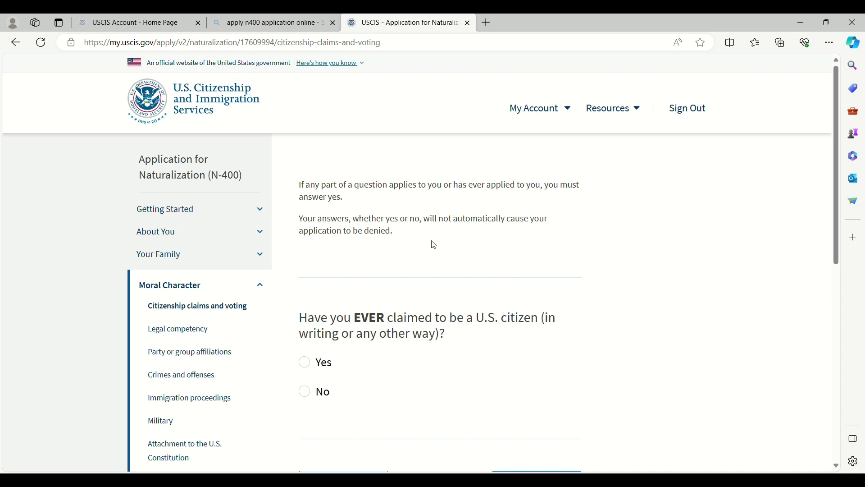
Step: Answer No to ever having claimed to be a U.S. citizen and save
scroll(456, 288, down, 1)
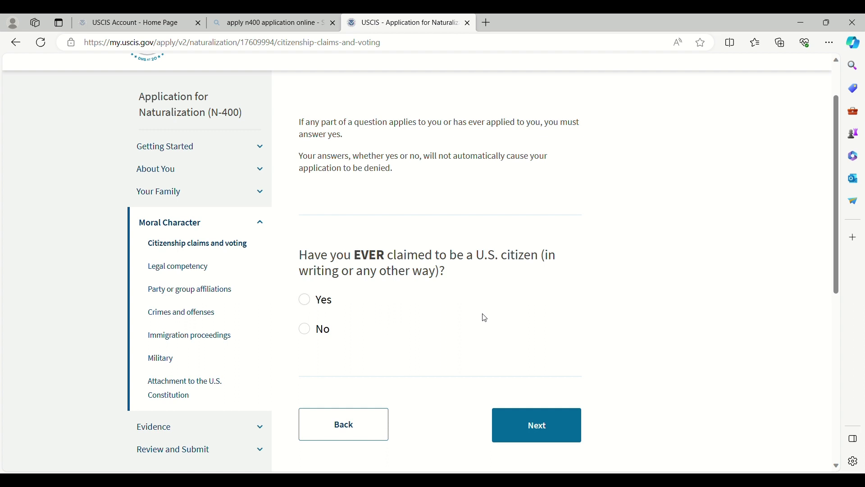
key(Tab)
click(335, 258)
click(304, 329)
click(535, 433)
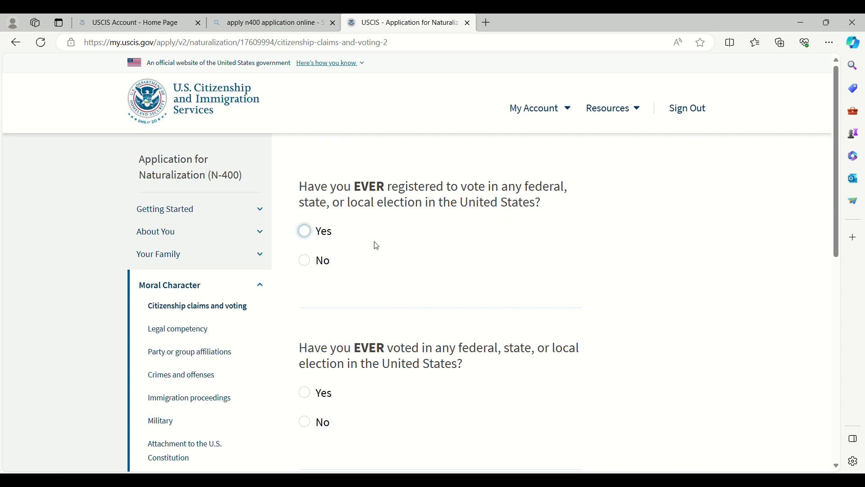
Step: Answer No to ever registering to vote and ever voting in an election
click(310, 263)
scroll(473, 275, down, 3)
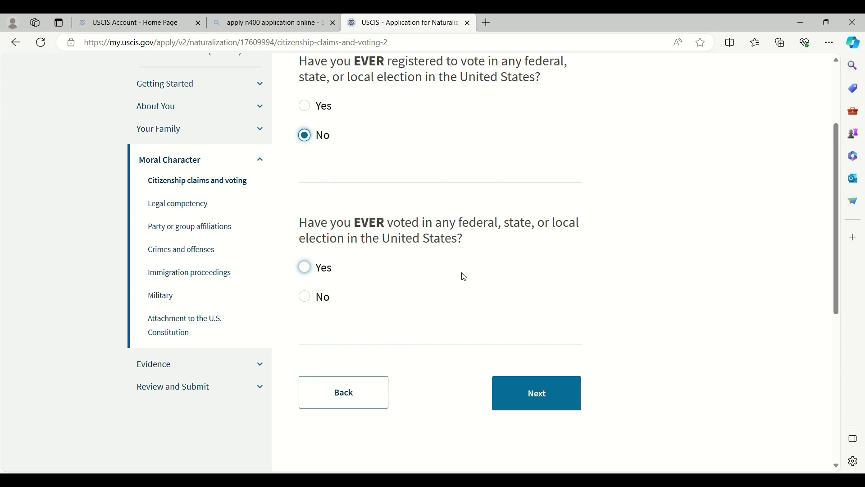
click(306, 298)
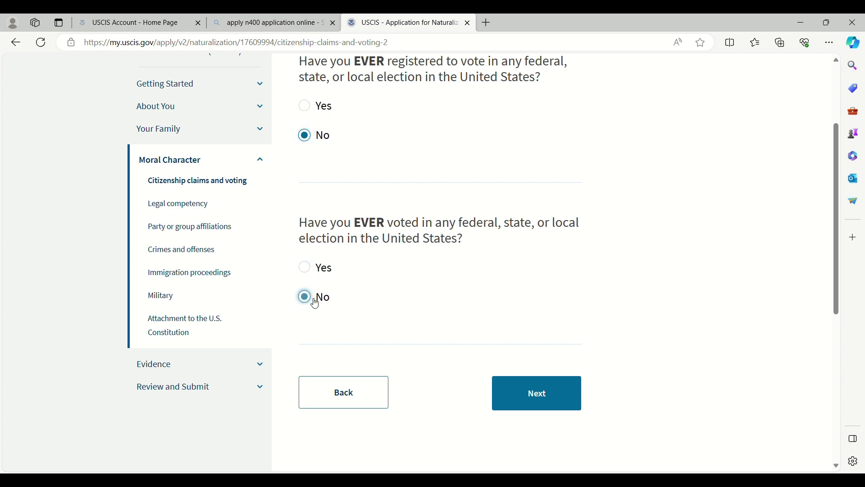
click(510, 396)
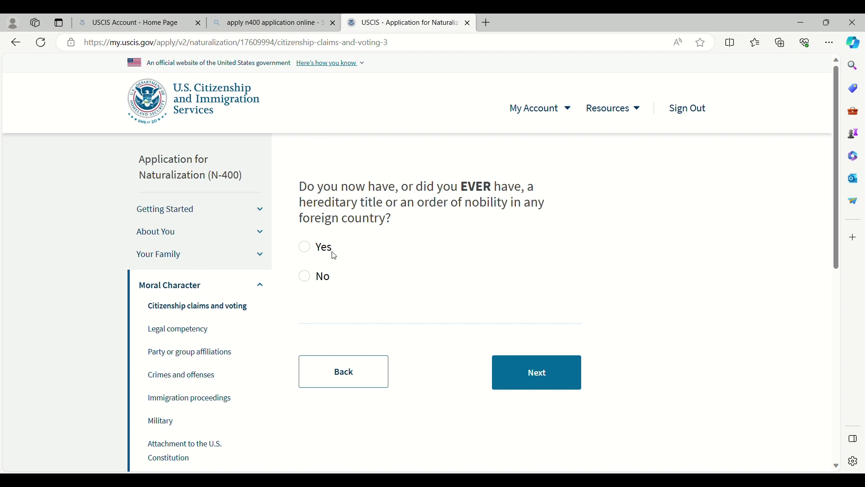
Step: Answer No to hereditary title, overdue taxes, unfiled tax return and non-resident claim questions
click(304, 275)
click(546, 370)
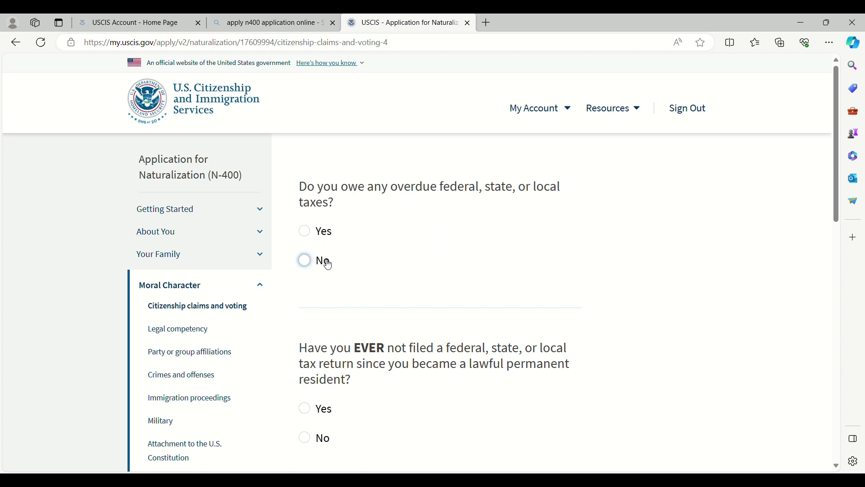
click(306, 261)
scroll(501, 302, down, 3)
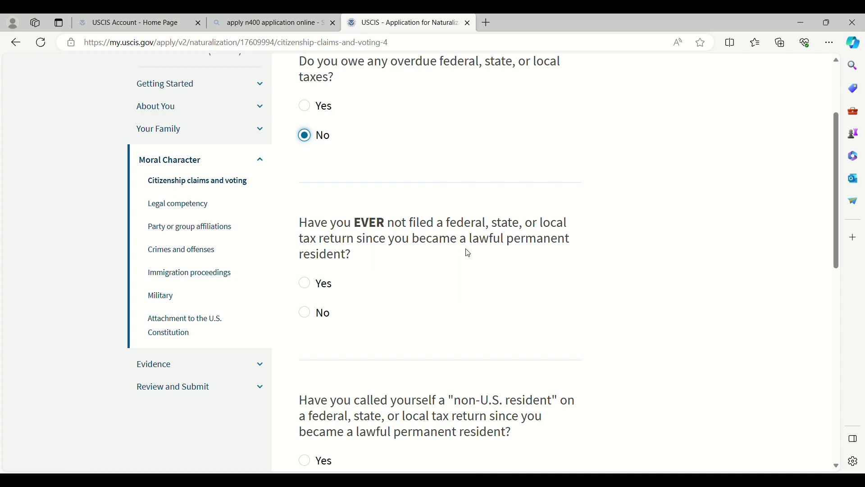
click(310, 316)
scroll(390, 320, down, 4)
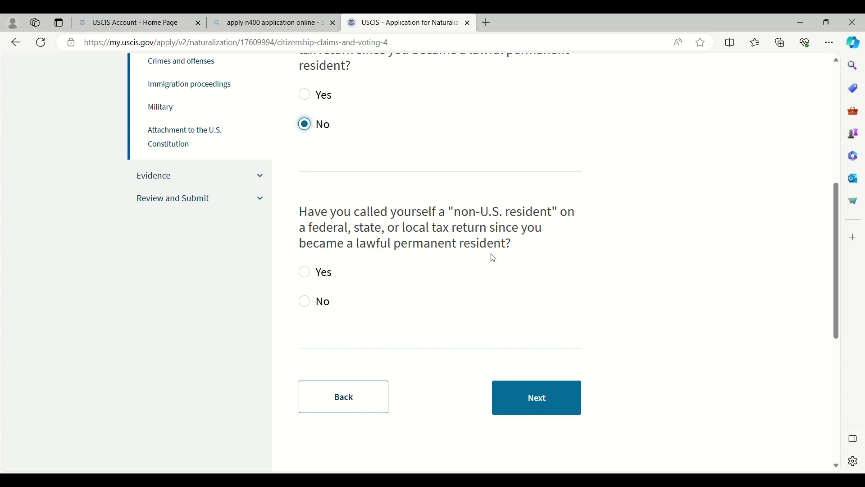
click(307, 304)
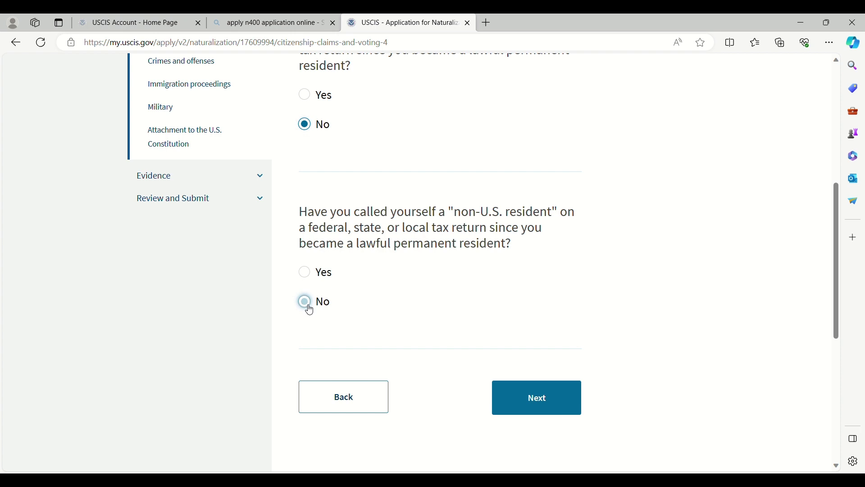
click(564, 405)
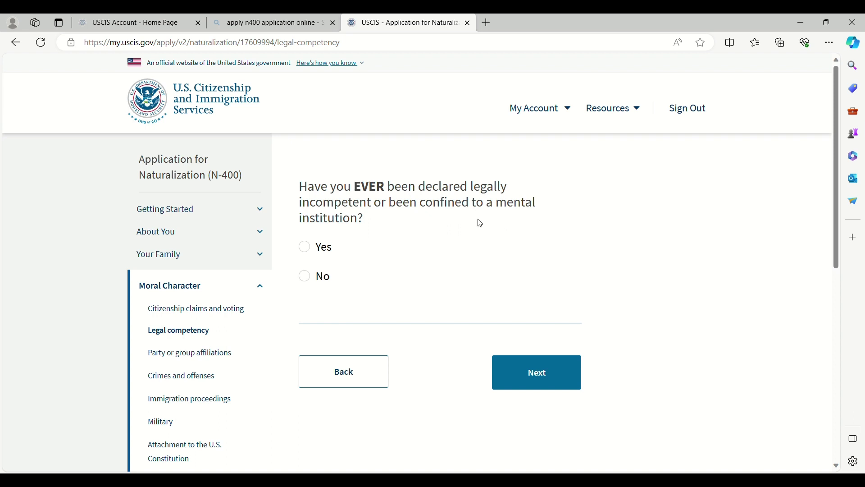
Step: Answer No to being declared legally incompetent and to any organization membership
click(307, 277)
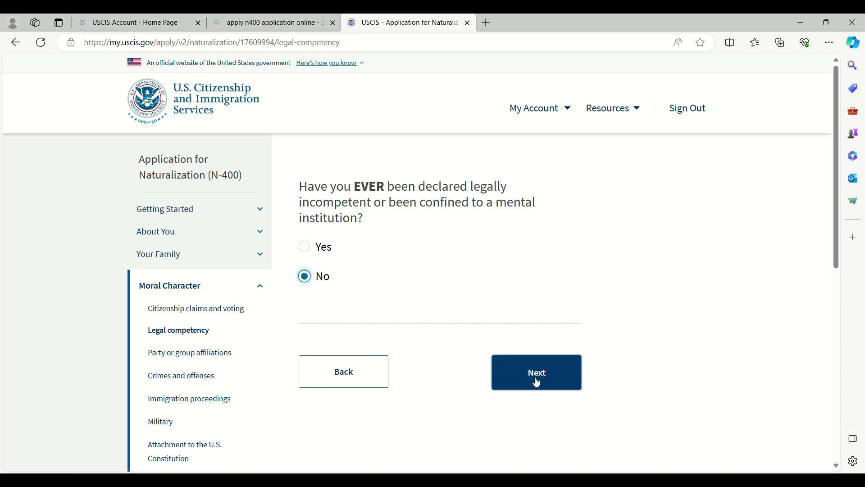
click(535, 380)
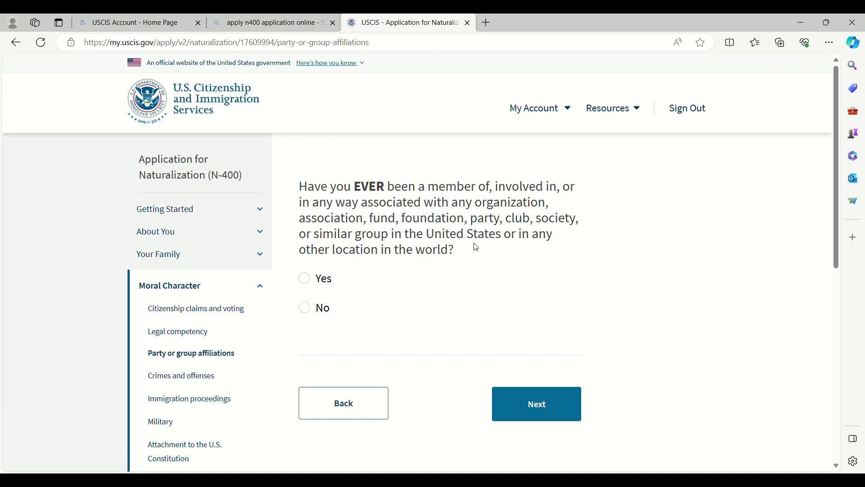
click(305, 309)
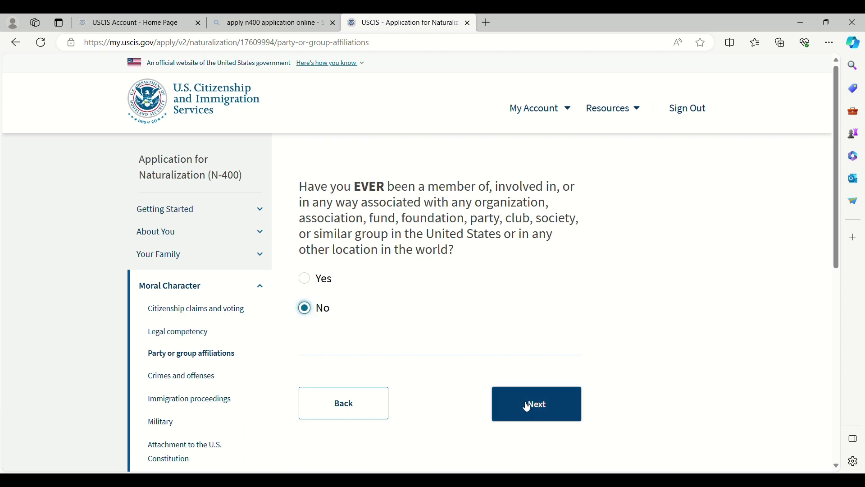
click(528, 408)
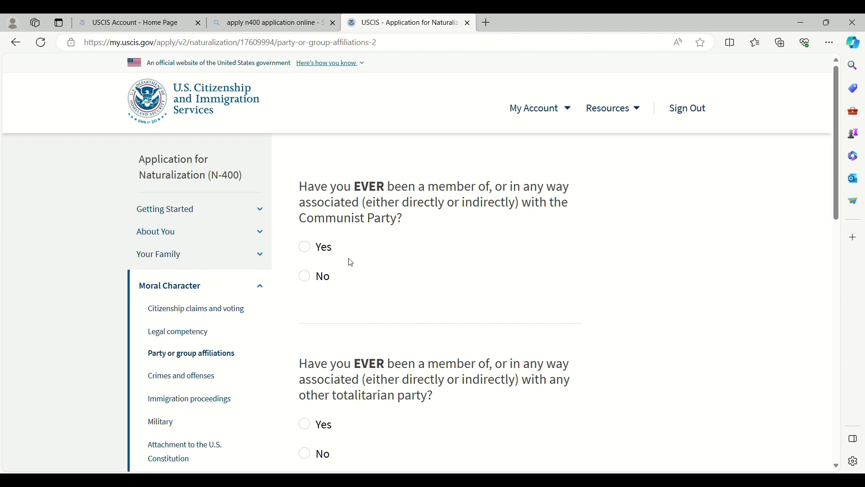
Step: Answer No to Communist, totalitarian and terrorist organization association
click(305, 277)
scroll(483, 301, down, 3)
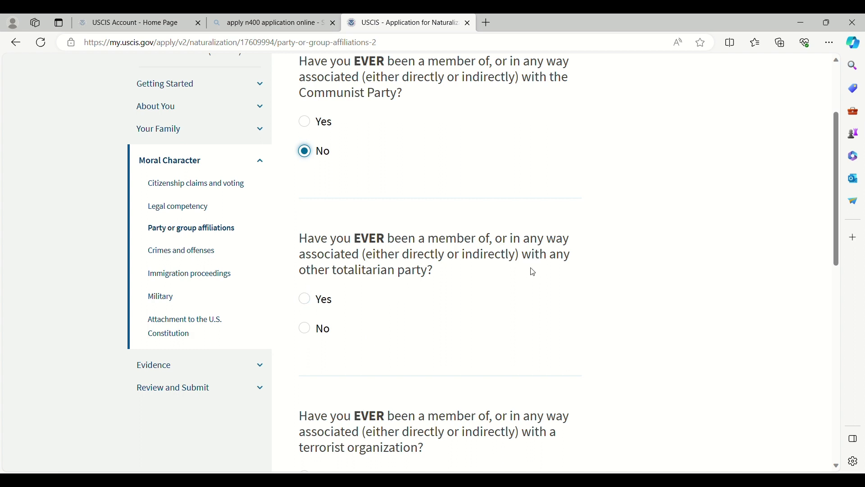
click(310, 329)
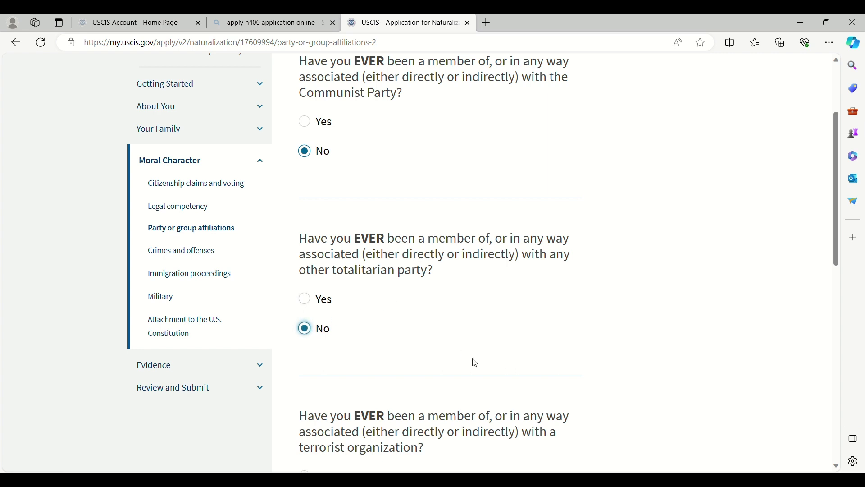
scroll(475, 363, up, 1)
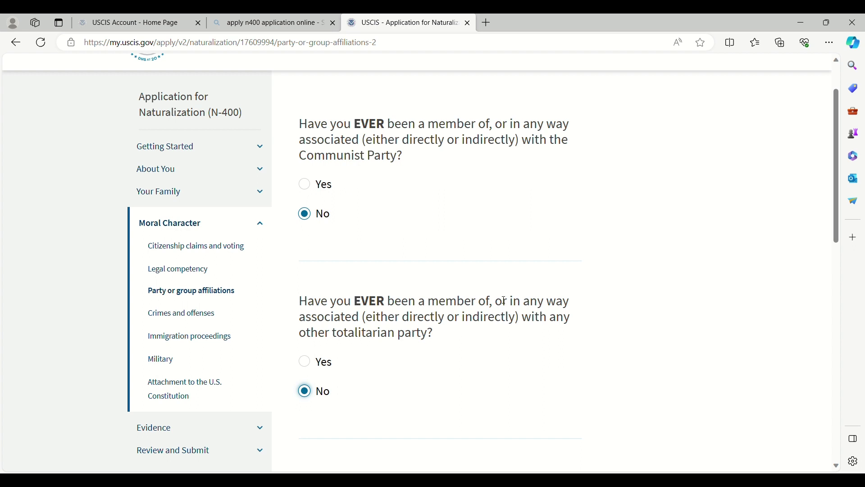
scroll(515, 304, down, 5)
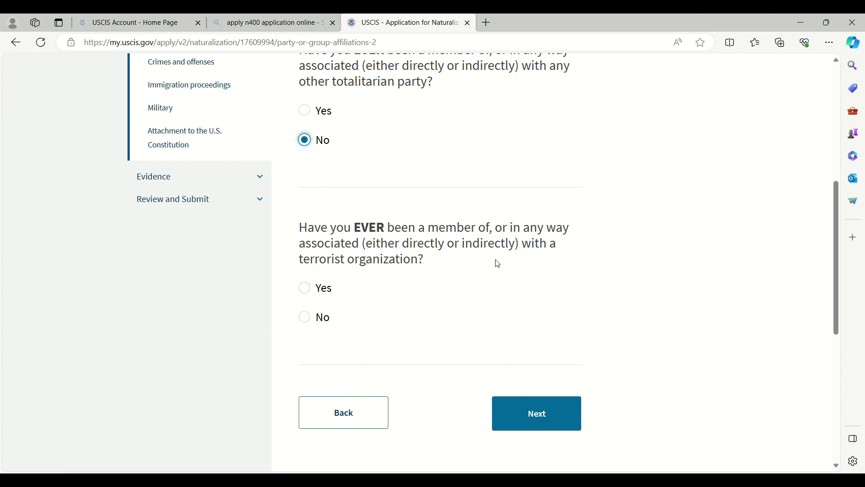
click(313, 323)
click(536, 419)
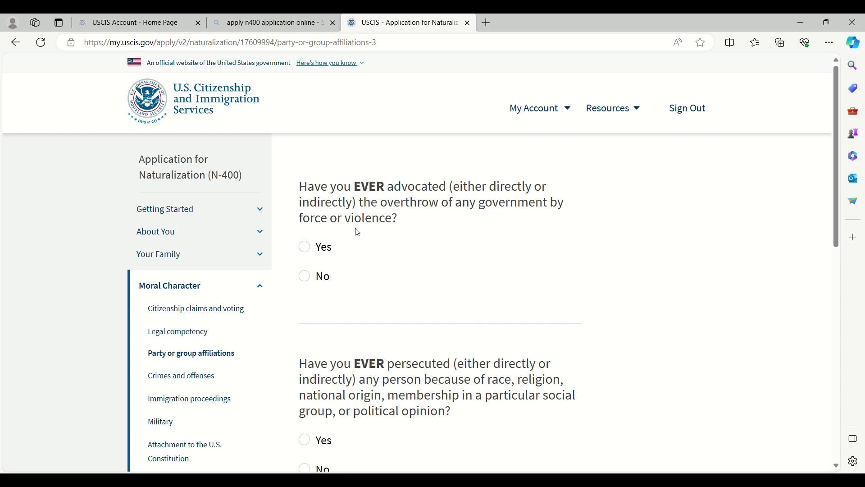
Step: Answer No to advocating violent government overthrow and to ever persecuting anyone
click(304, 276)
scroll(515, 321, down, 1)
scroll(515, 322, down, 3)
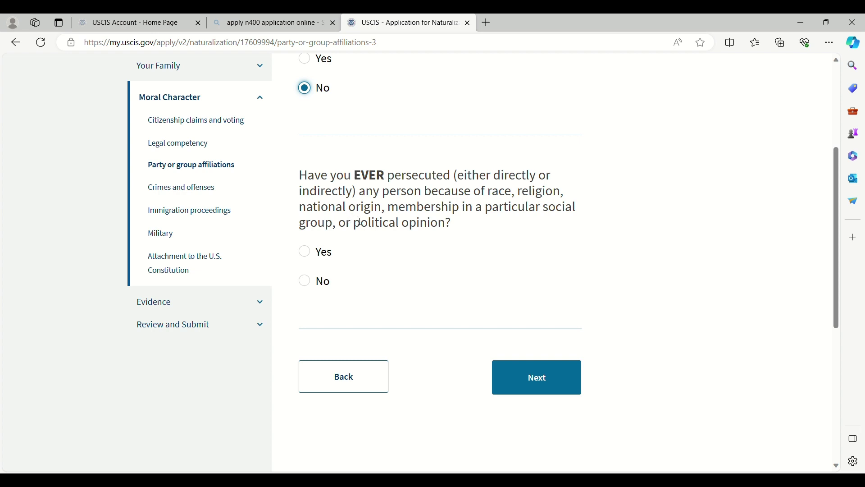
click(311, 283)
click(523, 386)
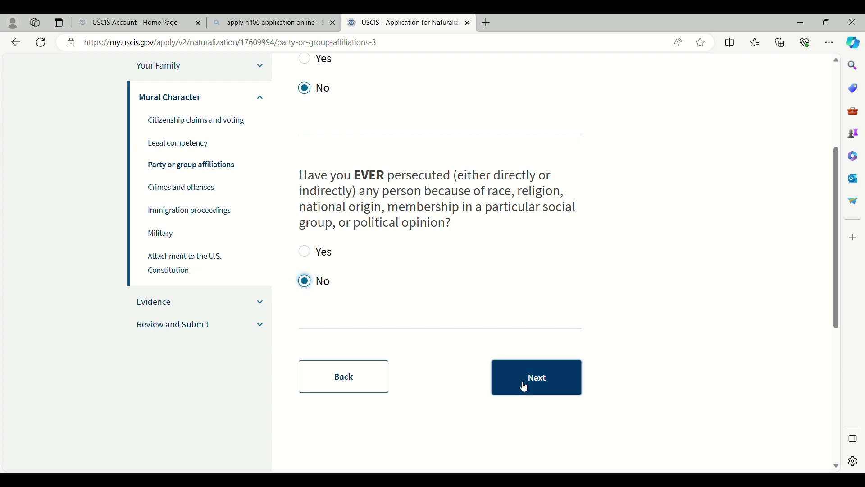
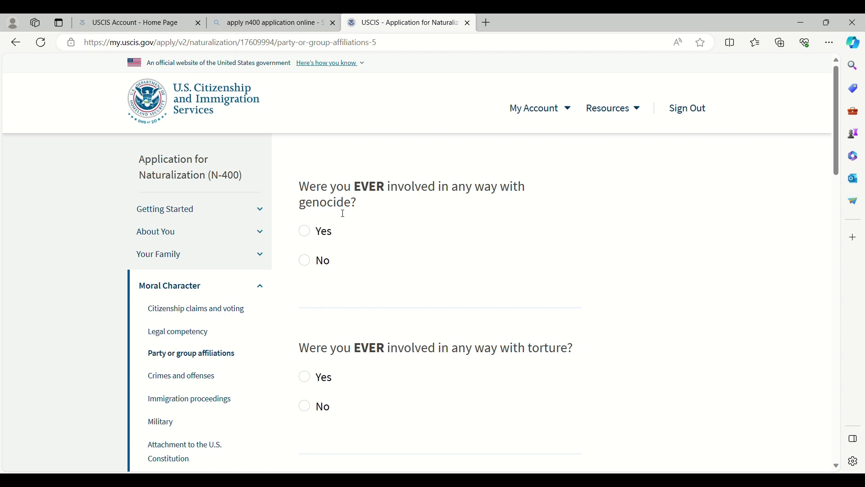
Step: Answer No to the genocide, torture and killing questions
click(305, 260)
scroll(406, 383, down, 1)
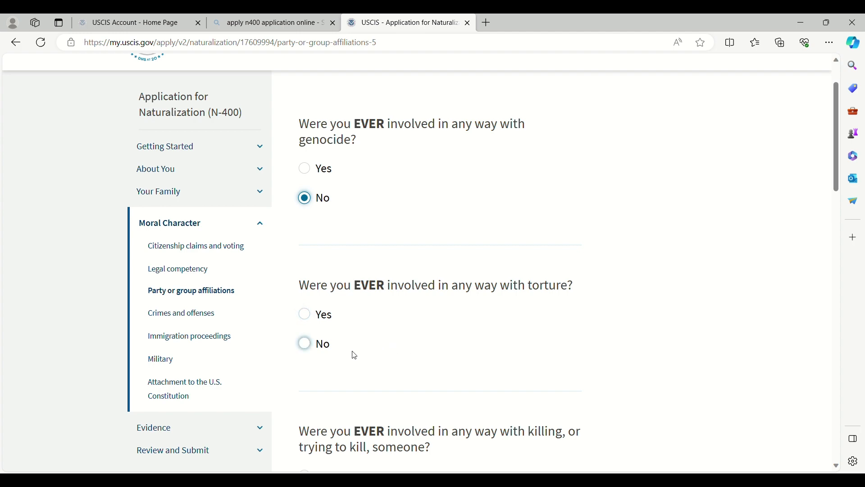
click(307, 349)
scroll(524, 350, down, 4)
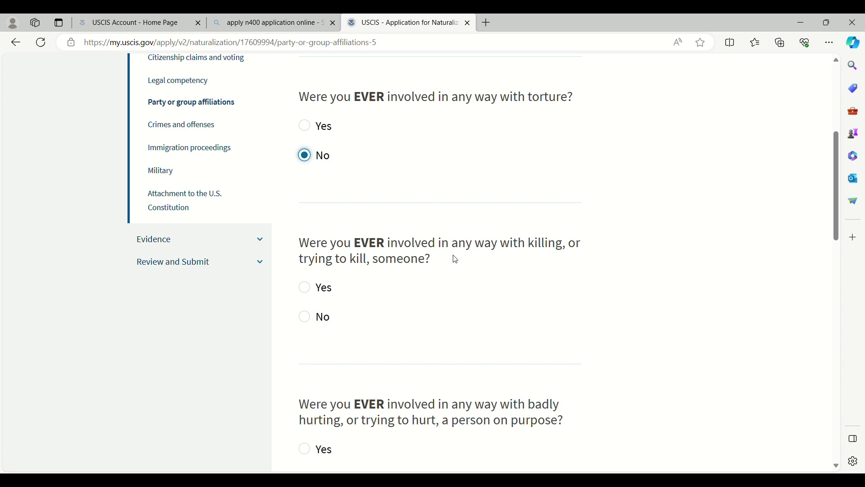
click(304, 317)
Step: Answer No to the badly hurting, forced sexual contact and religion questions
scroll(506, 336, down, 4)
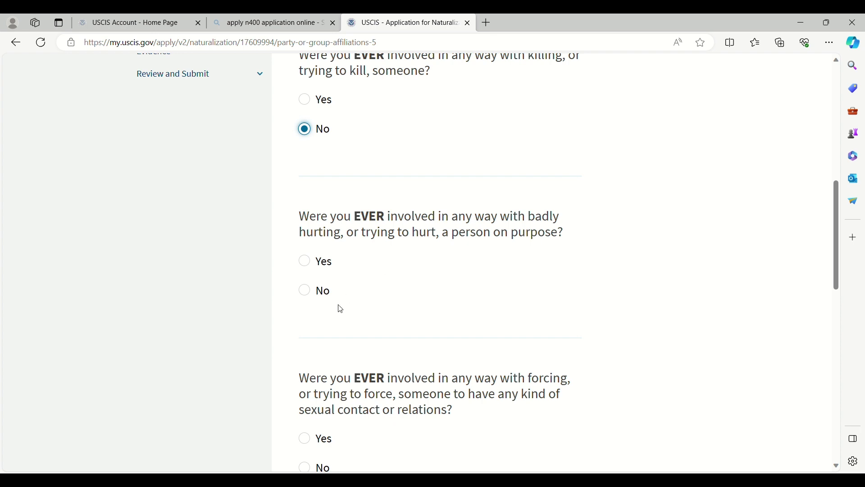
click(304, 291)
scroll(469, 302, down, 4)
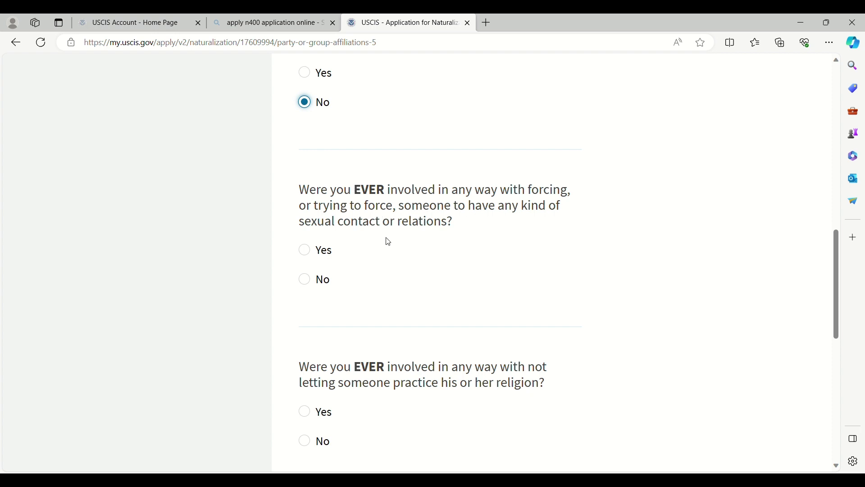
click(309, 289)
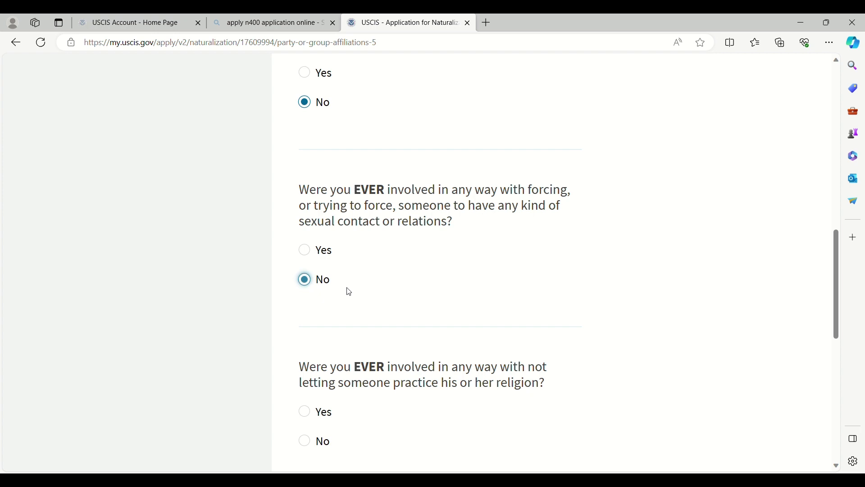
scroll(347, 289, down, 3)
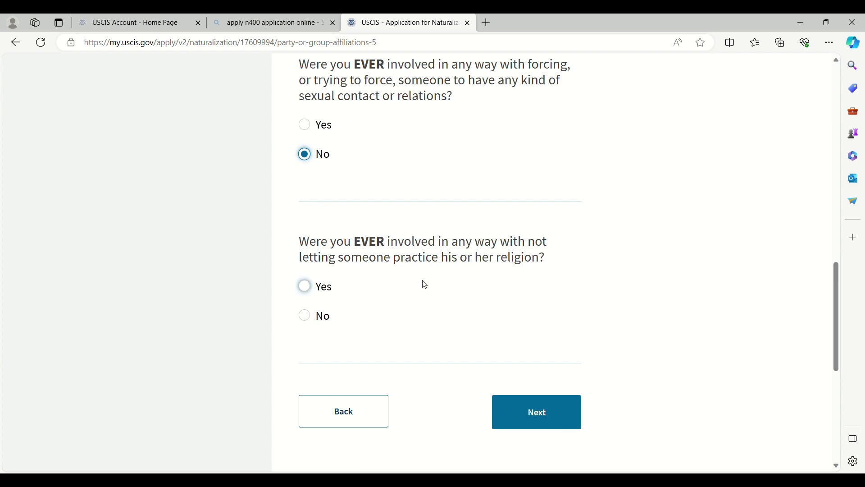
click(309, 315)
Step: Save the previous page, then answer No to the military and paramilitary unit questions
click(535, 411)
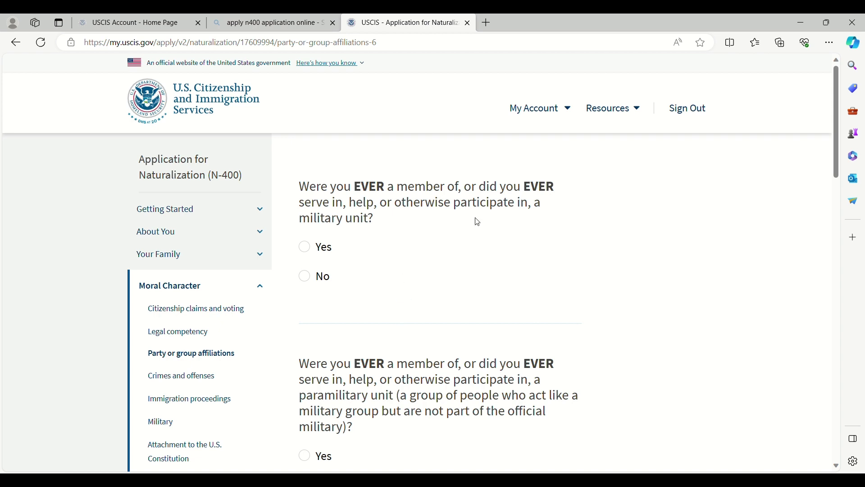
click(314, 280)
scroll(477, 313, down, 4)
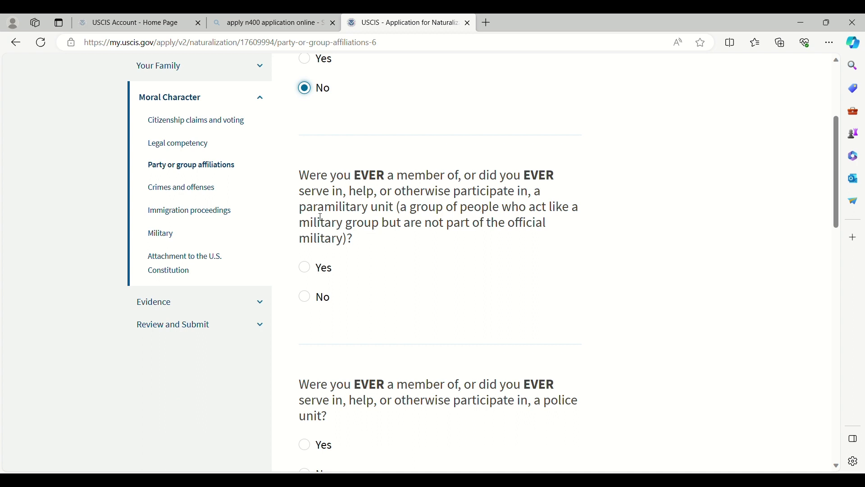
drag(401, 206, 444, 242)
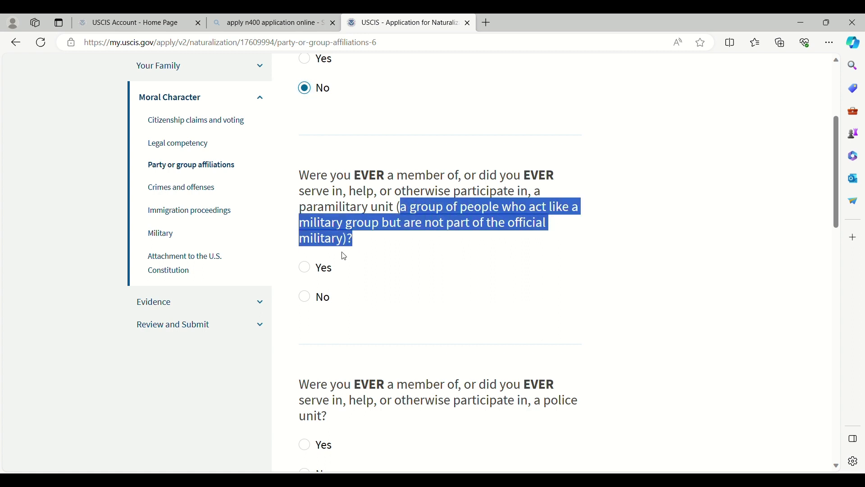
click(374, 270)
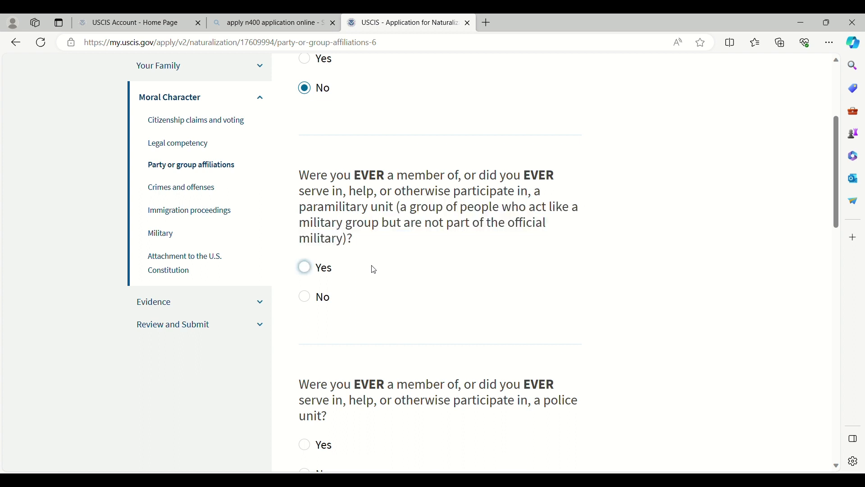
click(306, 299)
Step: Answer No to the police, self-defense and vigilante unit questions
scroll(441, 309, down, 3)
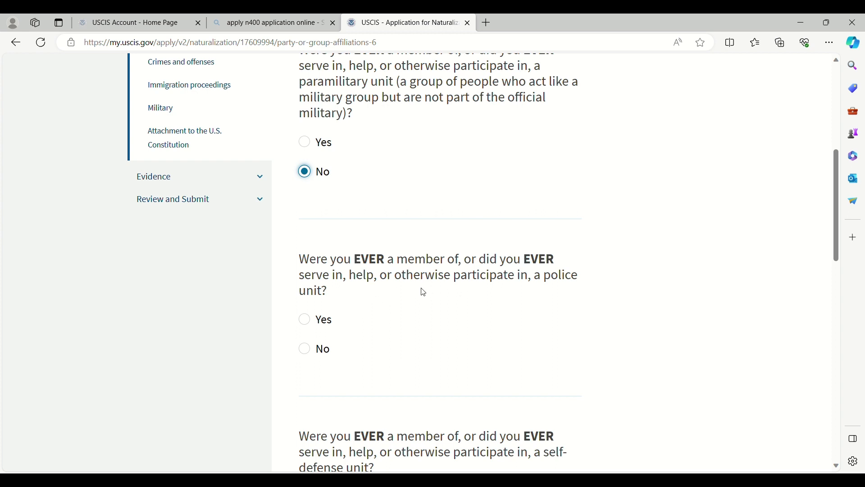
click(305, 348)
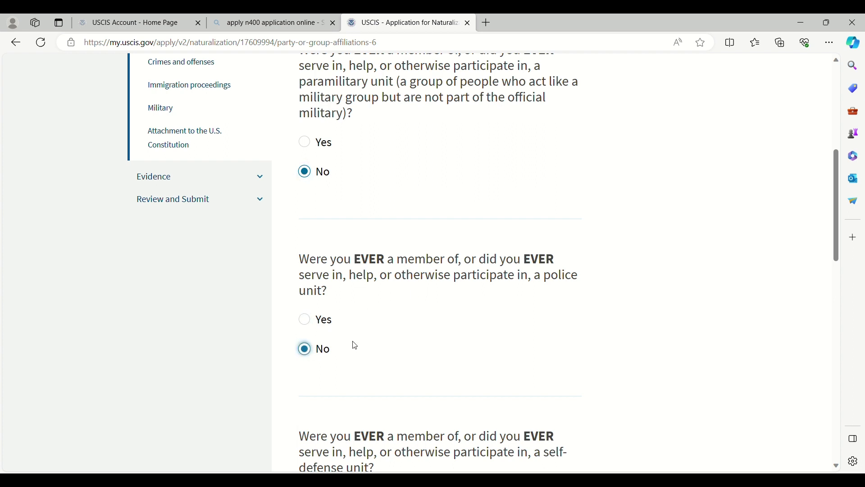
scroll(415, 339, down, 2)
scroll(415, 339, down, 1)
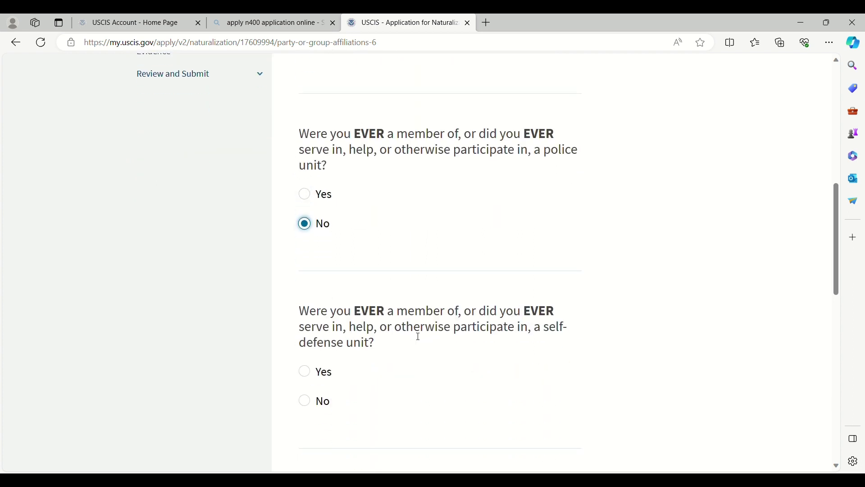
click(305, 401)
scroll(434, 383, down, 4)
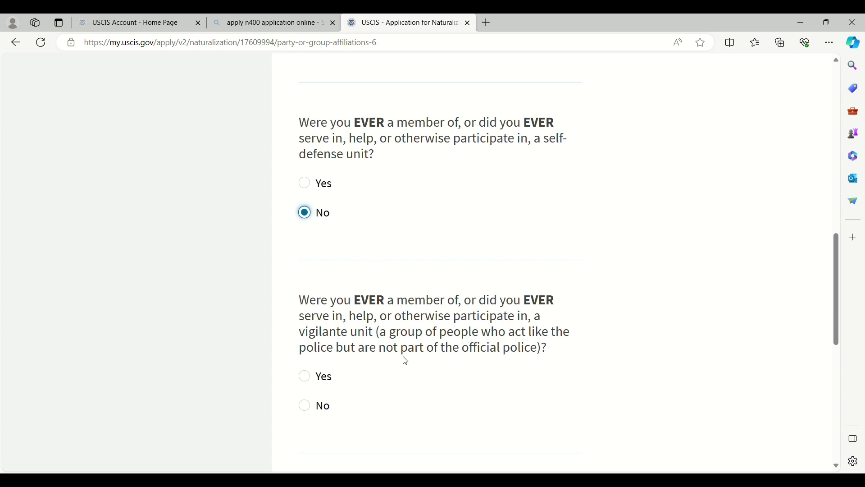
click(309, 408)
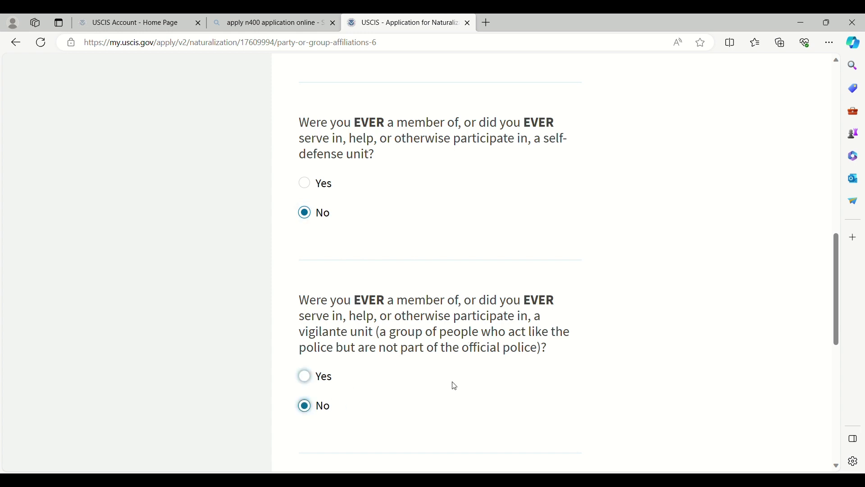
scroll(469, 365, down, 5)
Step: Save the page, then answer No to the rebel group and guerrilla group questions
click(538, 252)
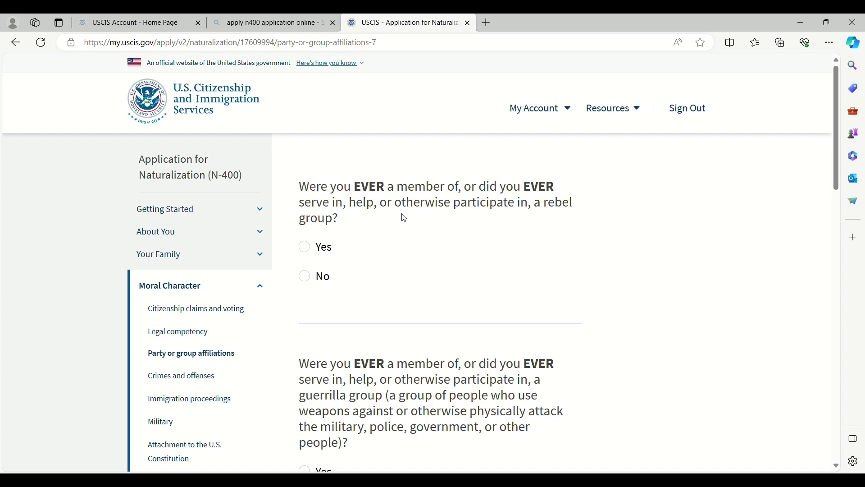
click(307, 279)
scroll(371, 273, down, 2)
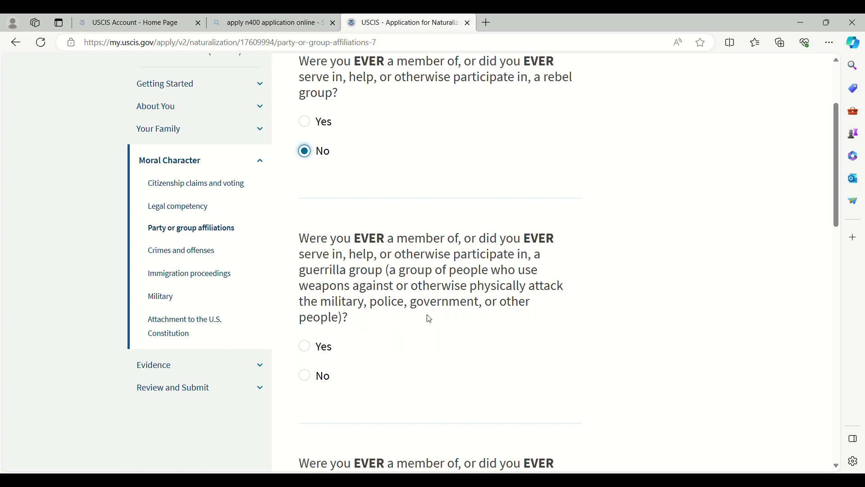
click(305, 376)
Step: Answer No to the militia and insurgent organization questions and save the page
scroll(419, 333, down, 1)
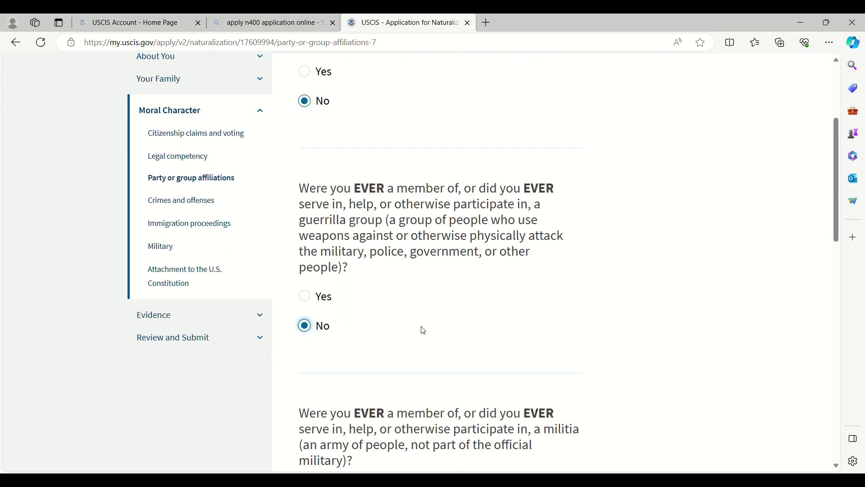
scroll(423, 331, down, 4)
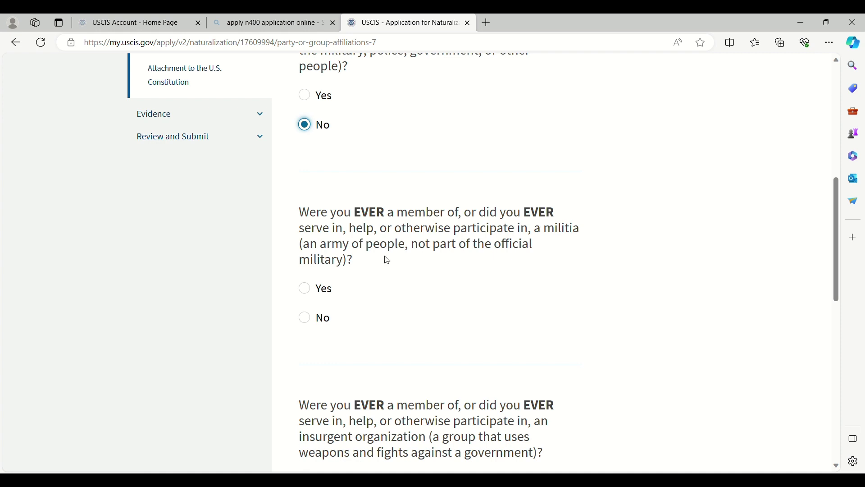
click(306, 319)
scroll(467, 323, down, 1)
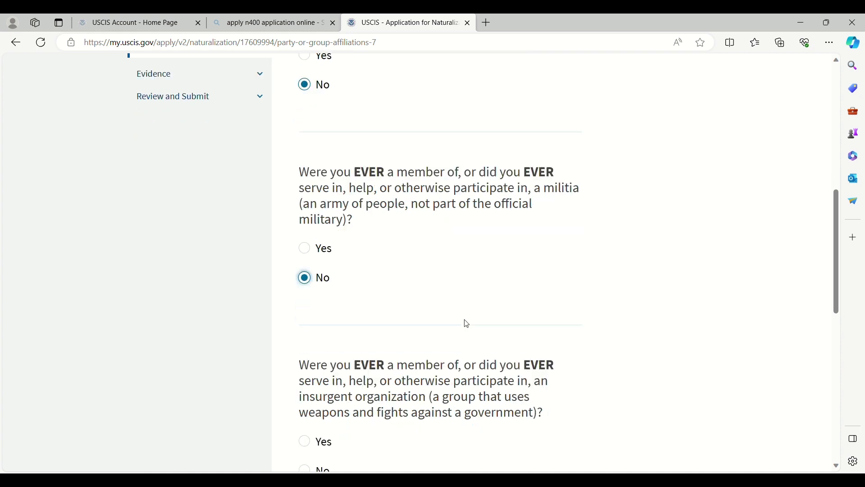
scroll(467, 324, down, 3)
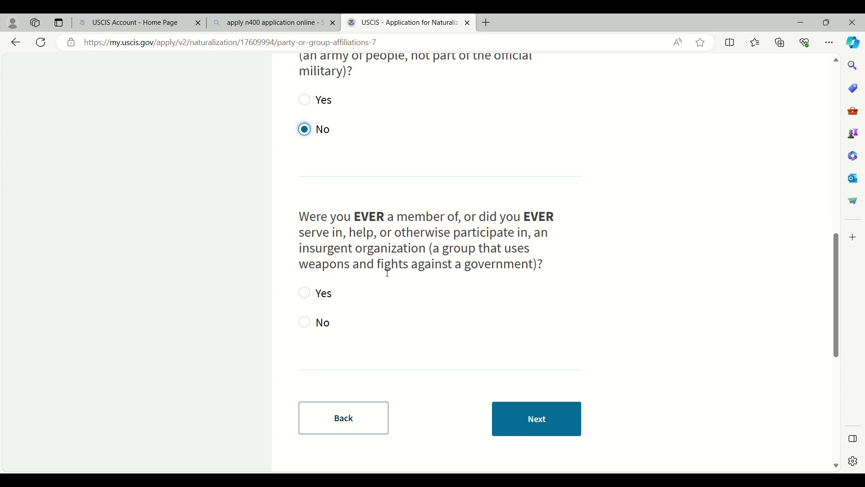
click(313, 323)
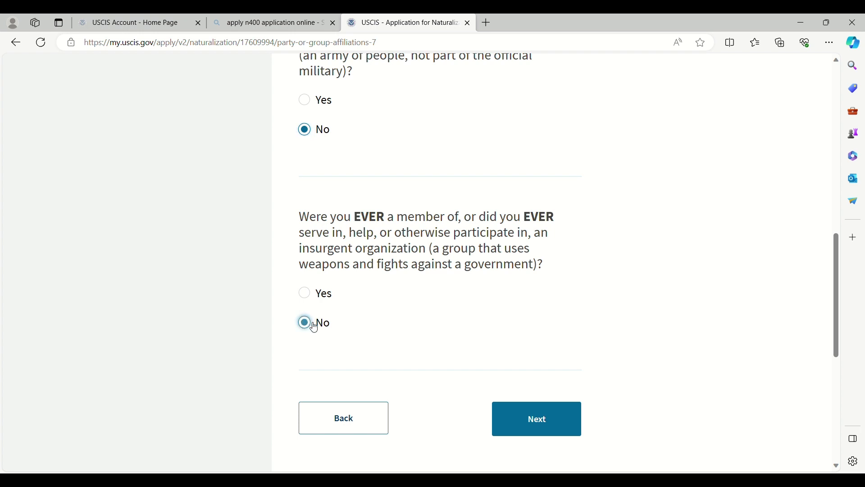
click(533, 420)
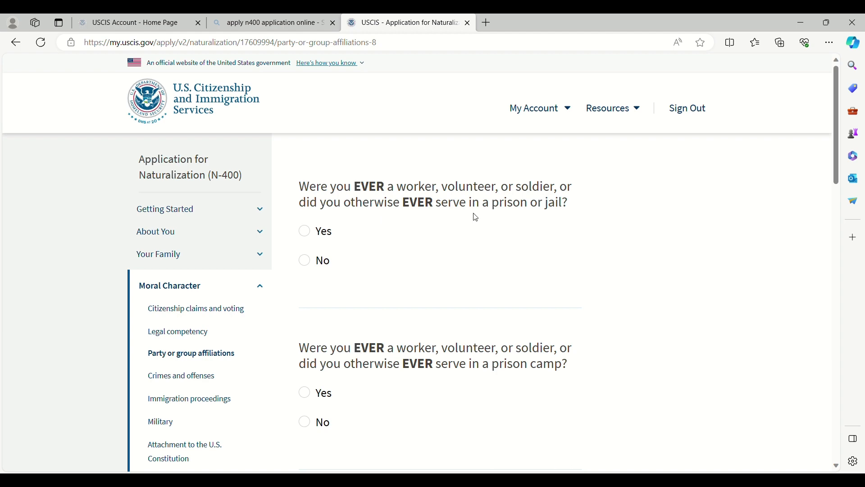
Step: Answer No to serving in a prison or jail, a prison camp and a detention facility
click(309, 266)
scroll(396, 277, down, 3)
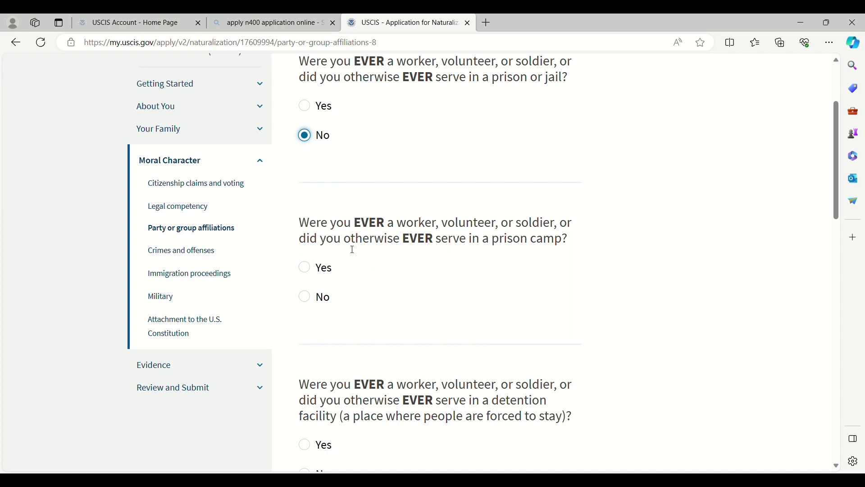
click(308, 301)
scroll(388, 323, down, 4)
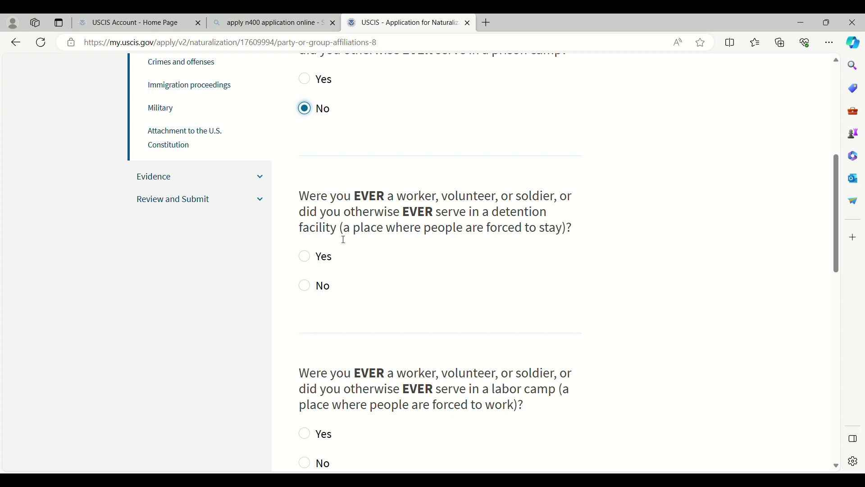
click(306, 287)
Step: Answer No to the labor camp and other forced-stay place questions, then save
scroll(390, 326, down, 2)
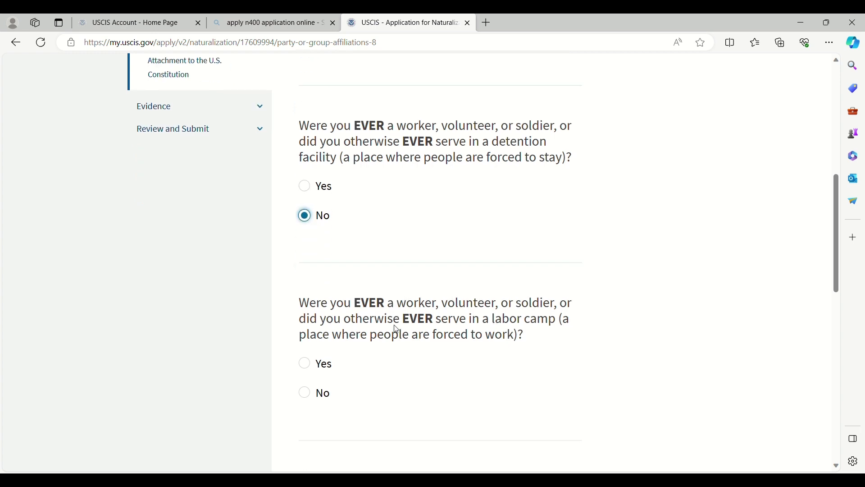
scroll(396, 328, down, 1)
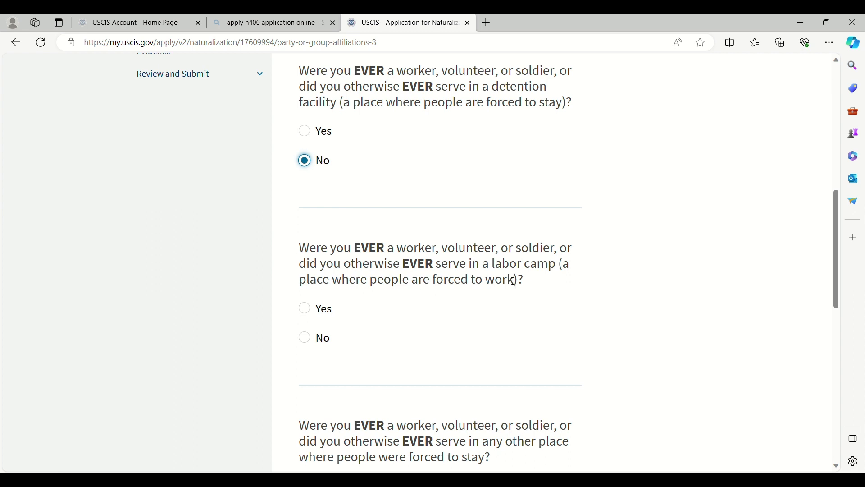
click(305, 338)
scroll(386, 303, down, 2)
scroll(386, 303, down, 2)
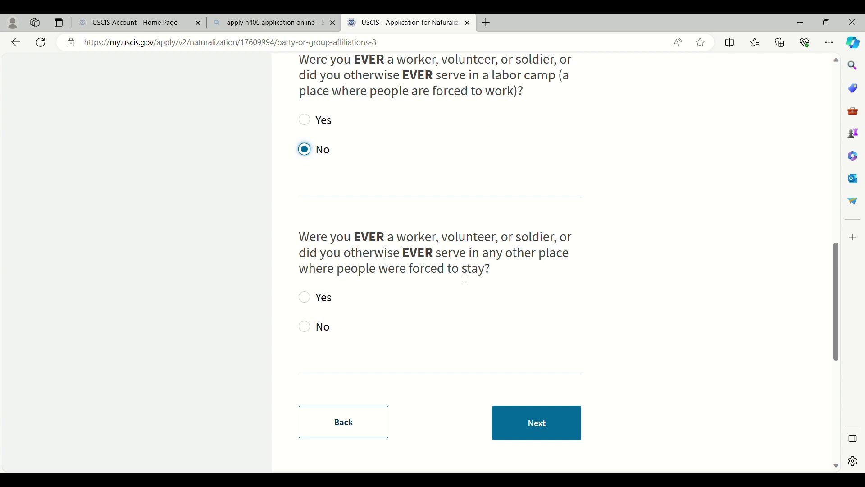
click(305, 327)
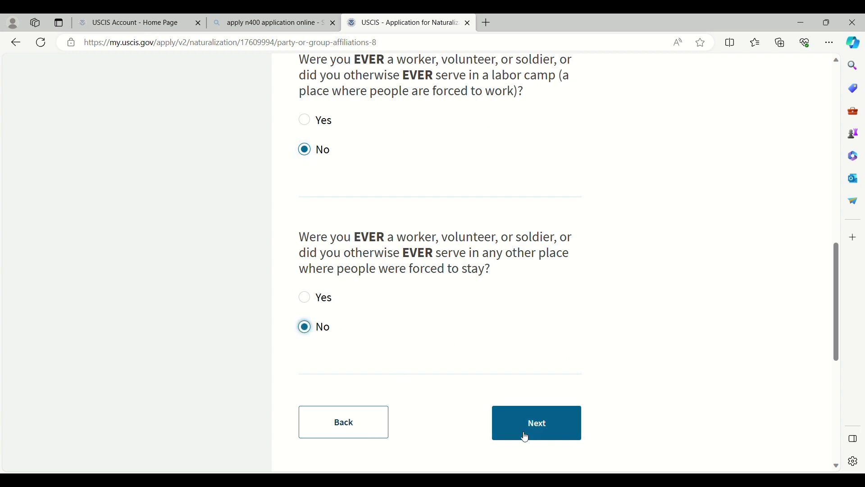
click(531, 430)
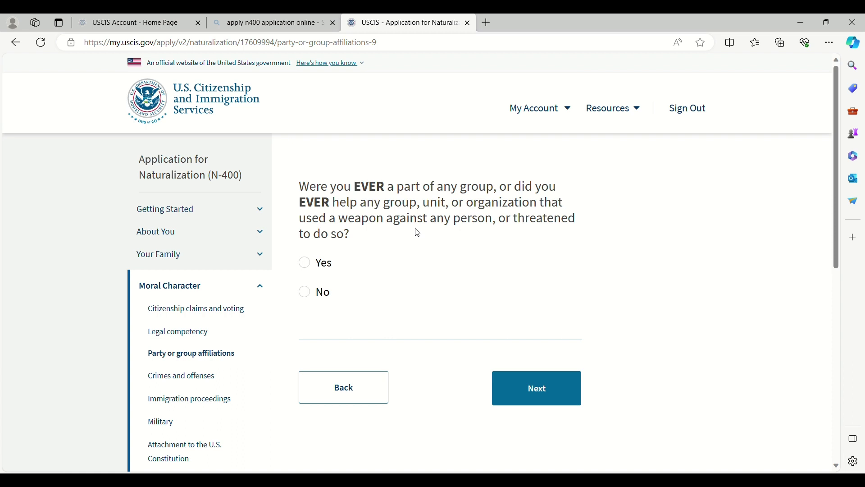
Step: Answer No to helping a weapons-using group, save, then answer No to providing weapons
click(306, 293)
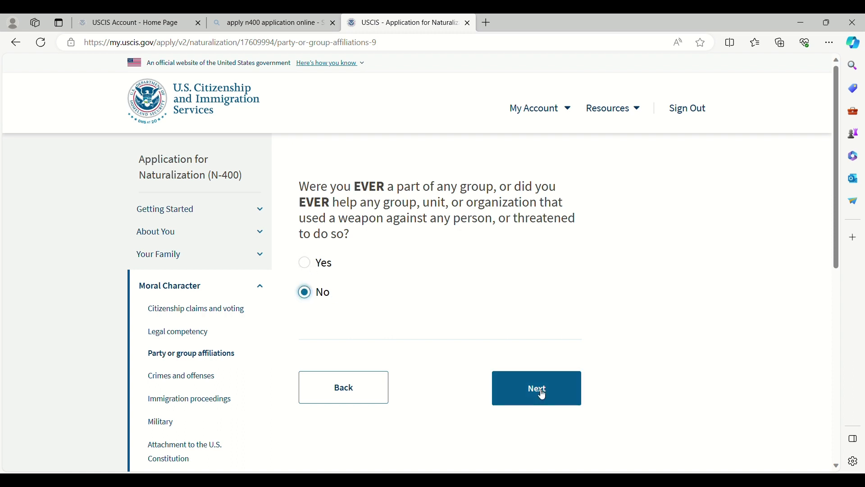
click(544, 396)
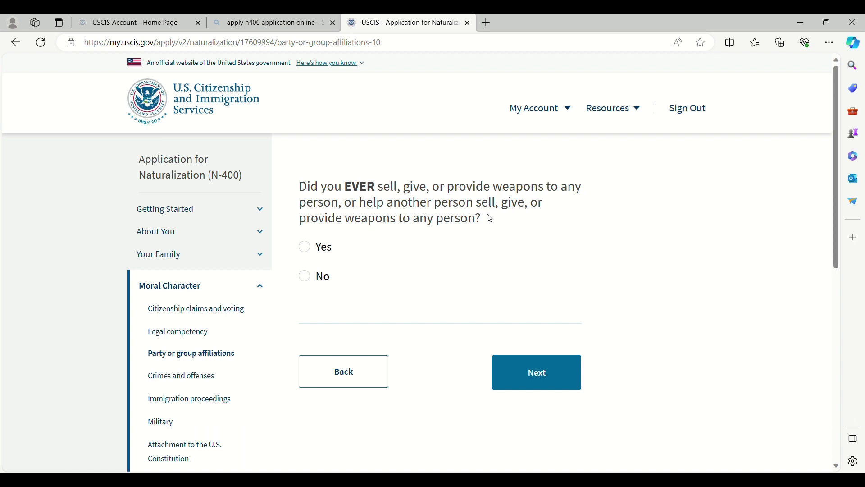
click(305, 276)
Step: Save, answer No to weapons training, recruiting under-15s and using under-15s in combat, then continue
click(542, 377)
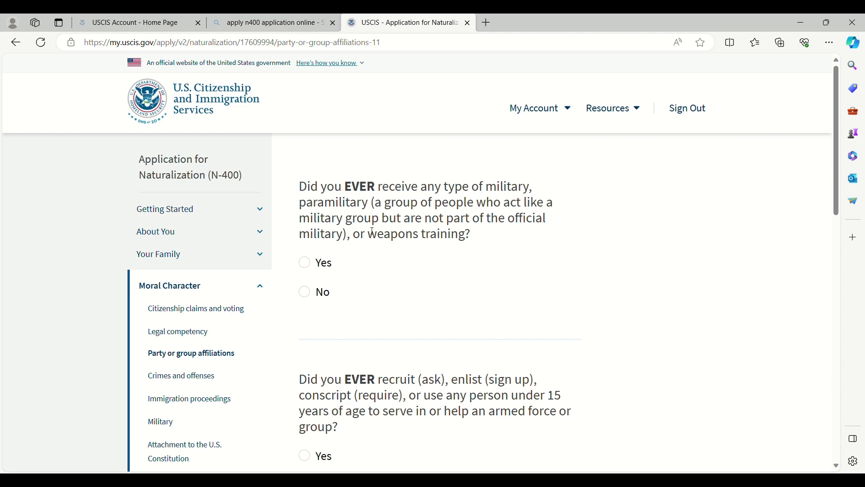
click(308, 293)
scroll(367, 299, down, 3)
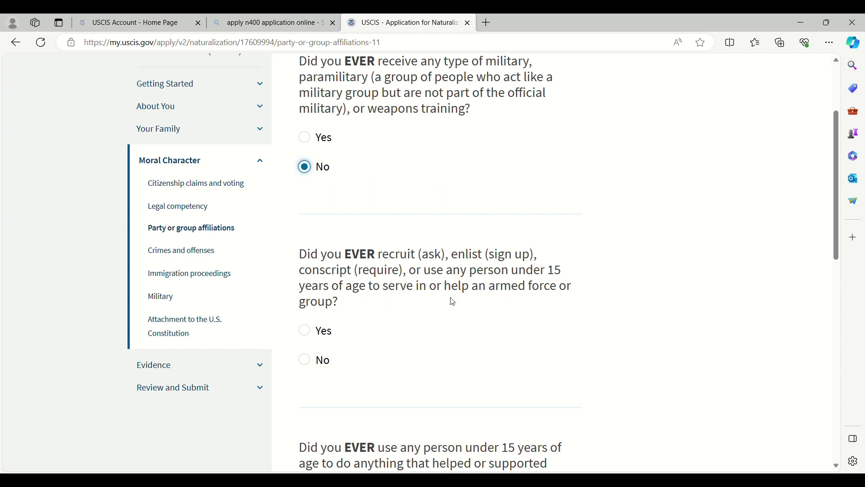
click(305, 359)
scroll(407, 338, down, 4)
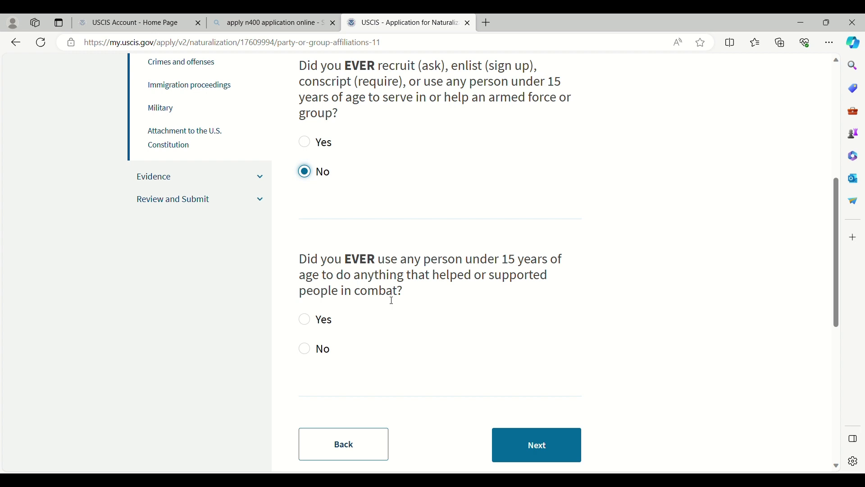
click(308, 350)
click(518, 444)
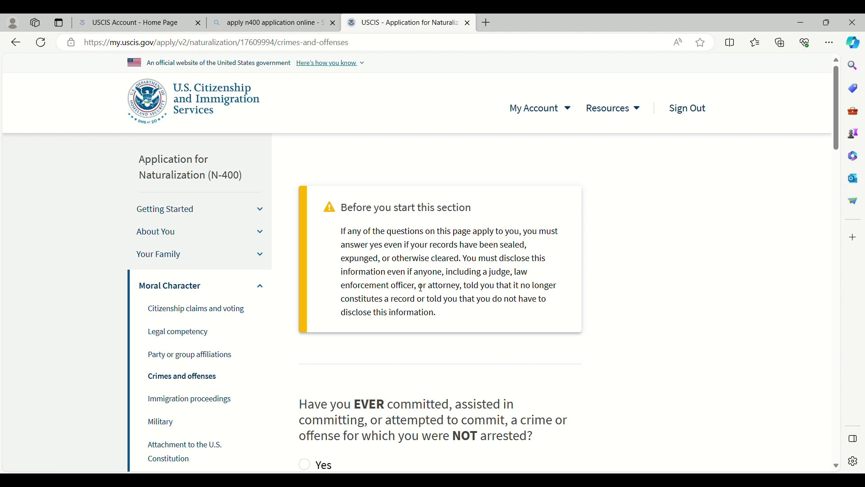
Step: Answer No to unarrested crimes, ever being arrested, cited or detained, charged, and convicted
scroll(391, 303, down, 5)
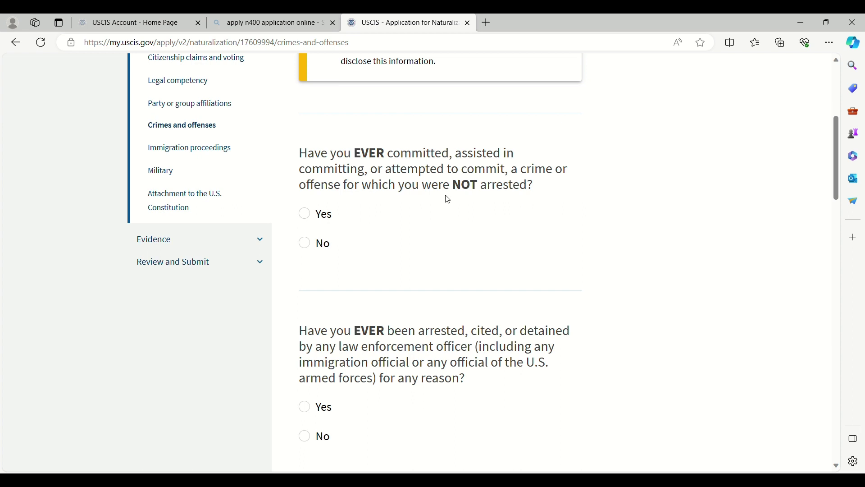
click(305, 246)
scroll(457, 275, down, 3)
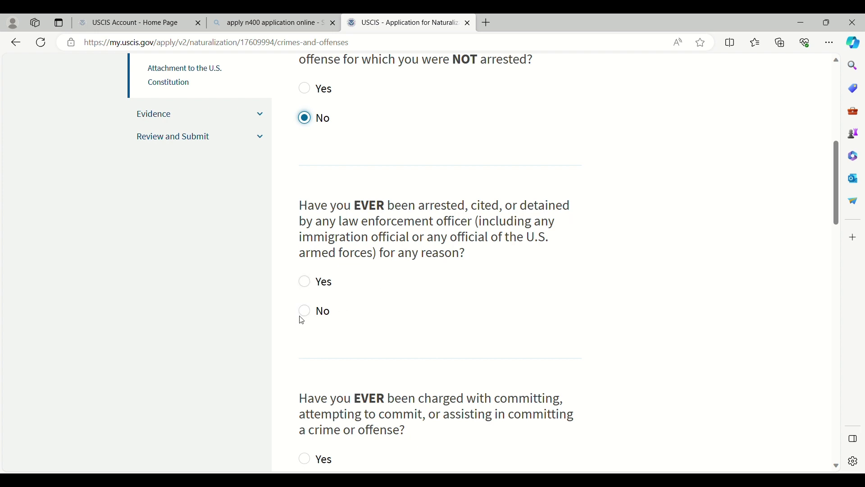
click(313, 314)
scroll(485, 309, down, 3)
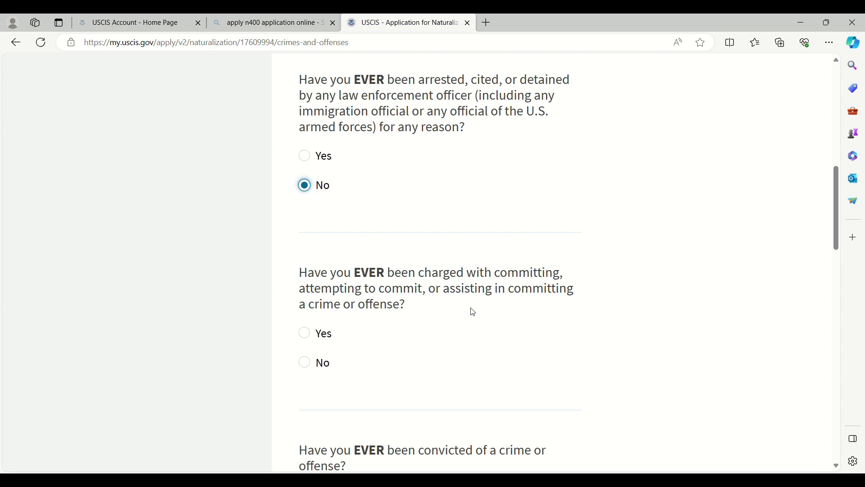
click(315, 370)
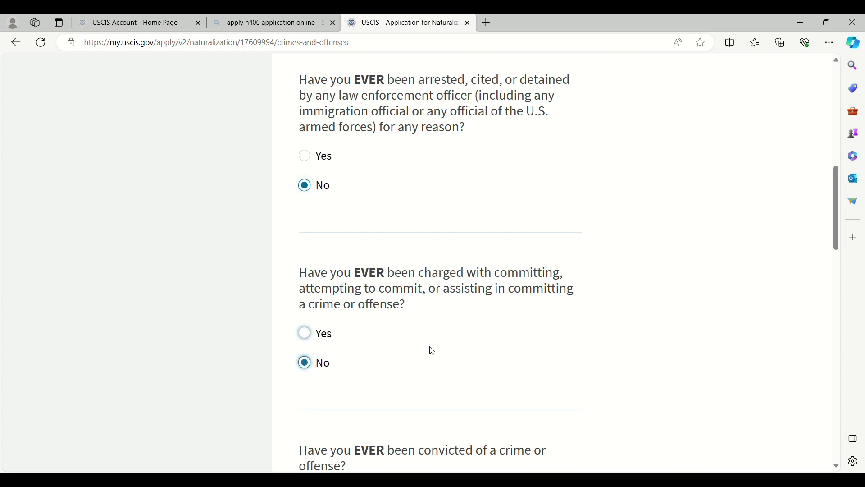
scroll(431, 349, down, 4)
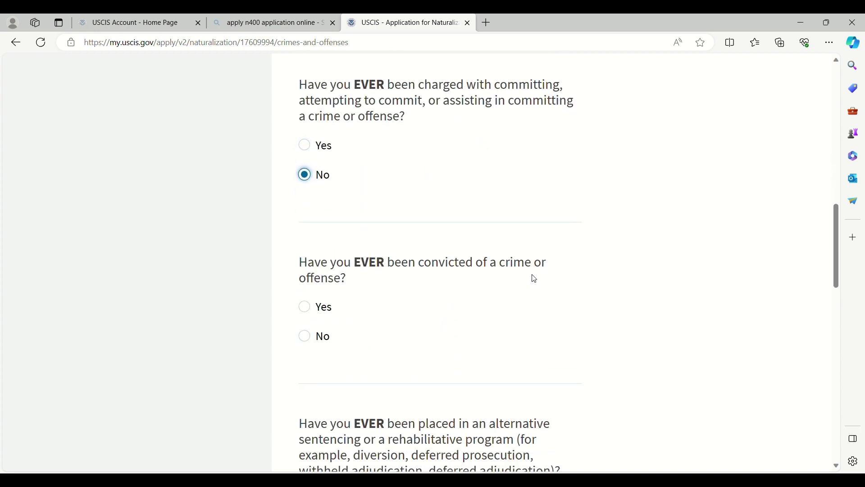
click(320, 337)
scroll(342, 338, down, 4)
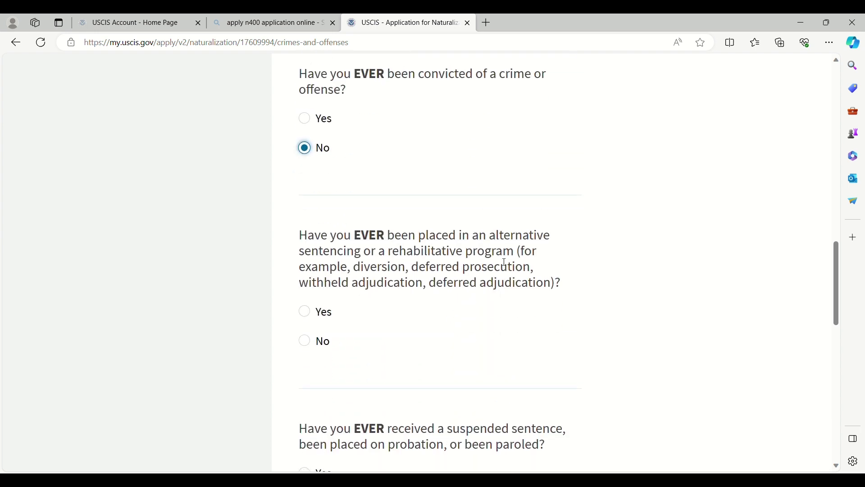